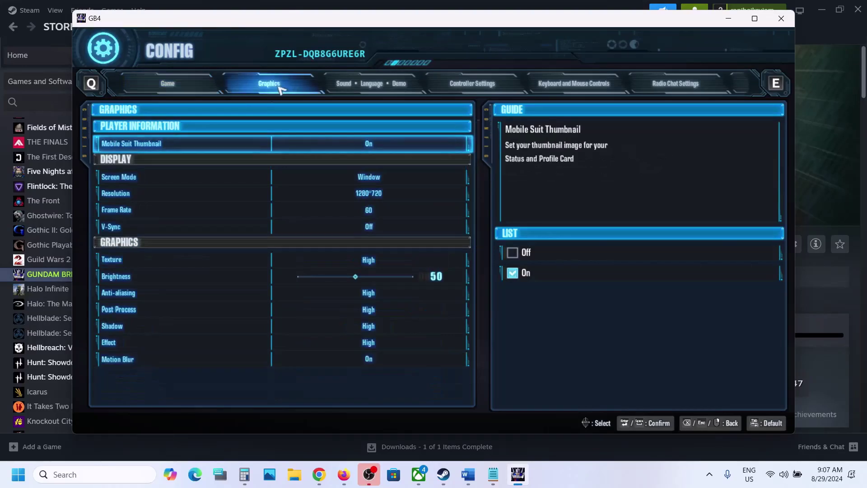
Review the screen mode choices, keep Window, and set the game resolution to 1536*864.
click(360, 182)
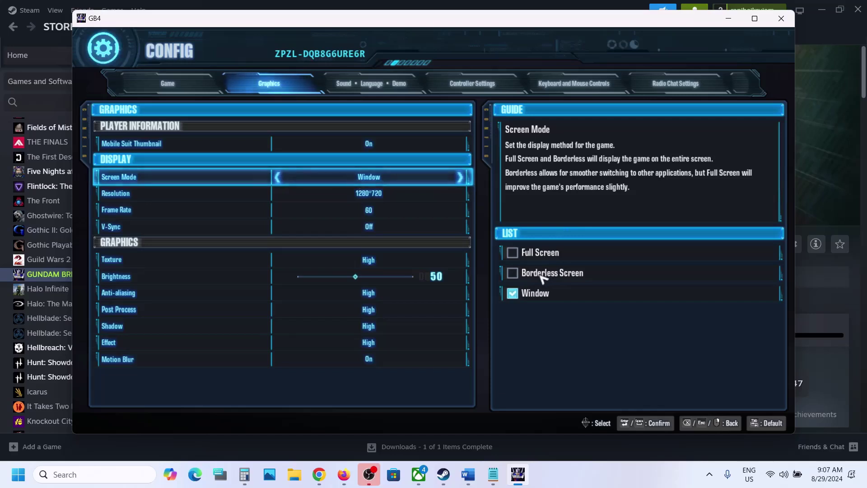
click(388, 185)
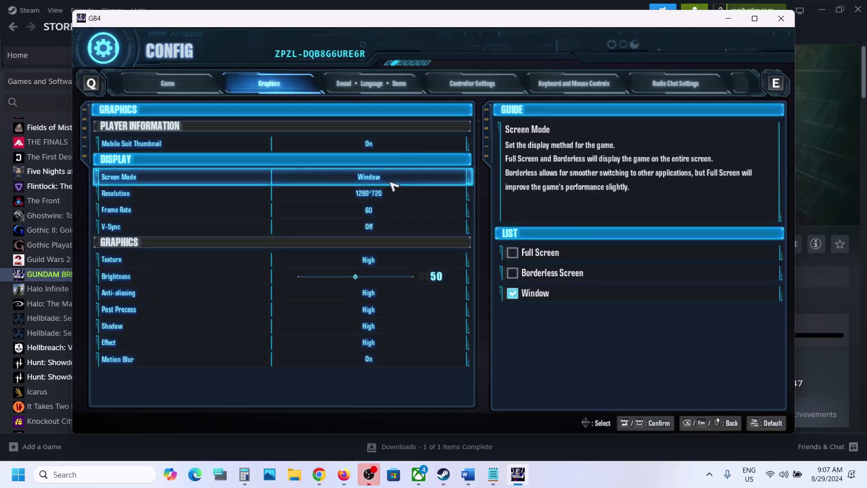
click(391, 185)
click(392, 186)
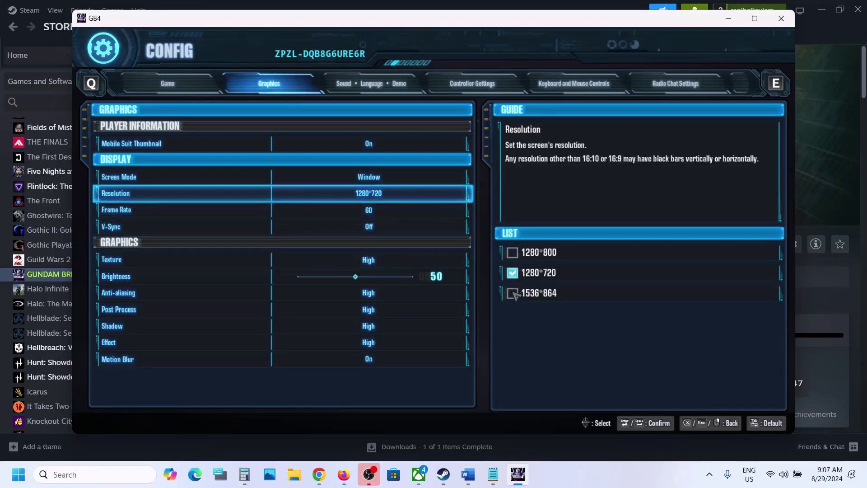
click(448, 198)
scroll(448, 198, down, 1)
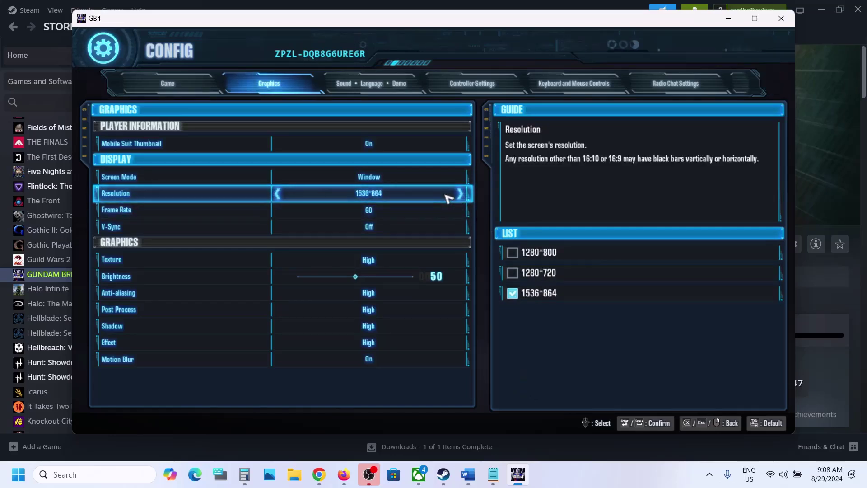
Keep the maximum frame rate at 60 and switch V-Sync on.
click(424, 212)
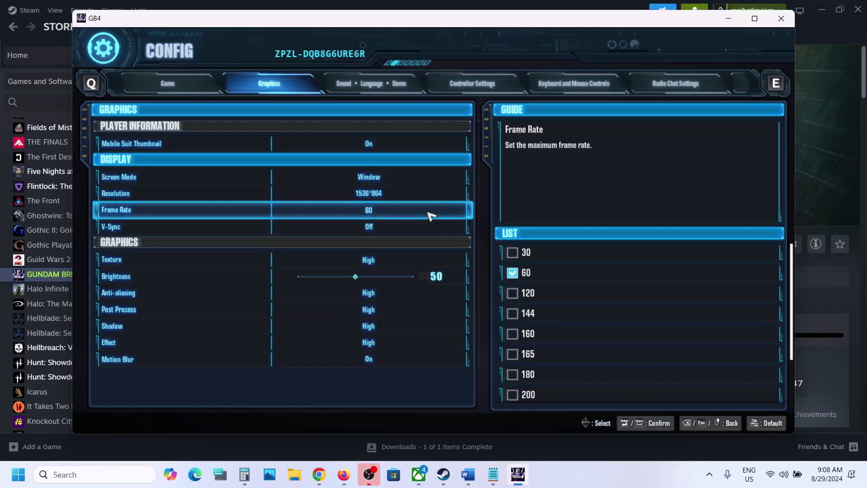
key(Down)
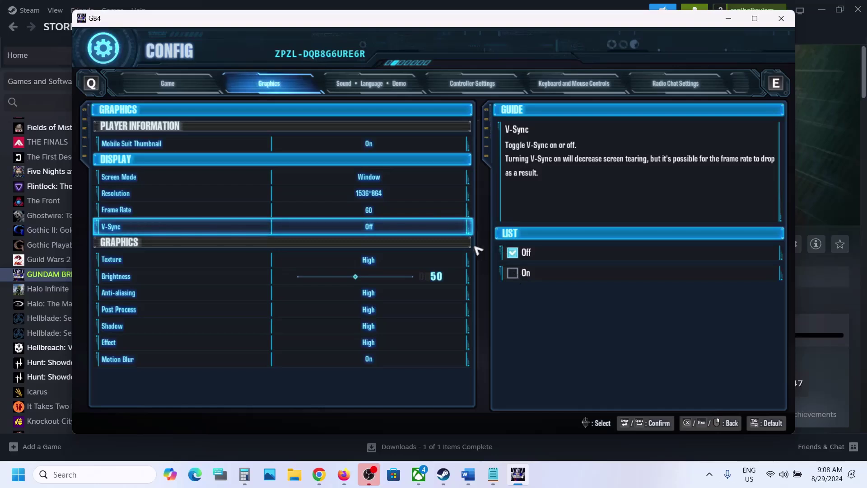
click(443, 232)
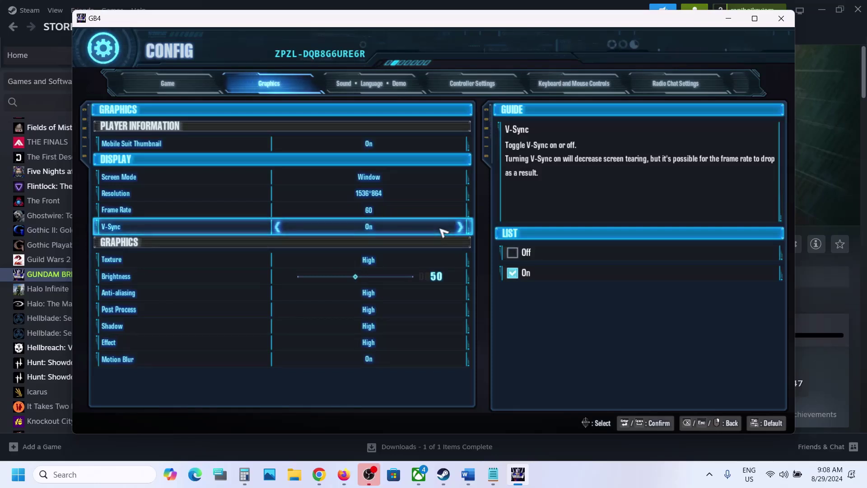
Set the Texture quality to Medium.
key(Down)
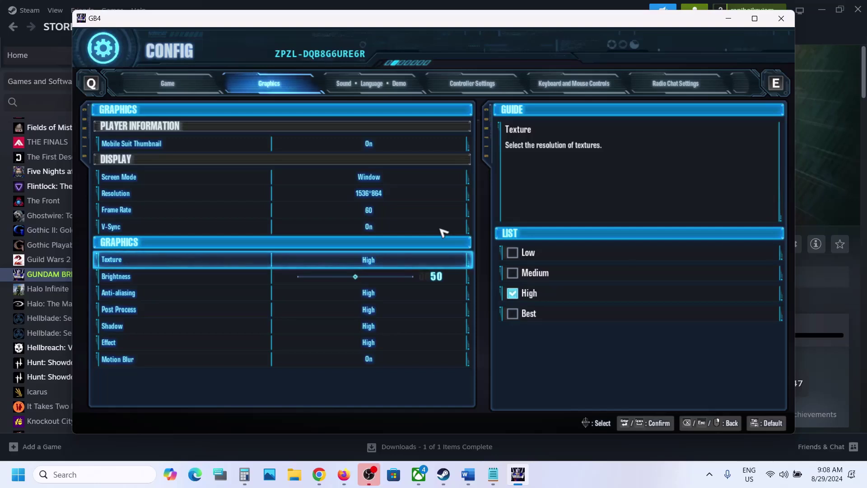
key(Up)
key(Up)
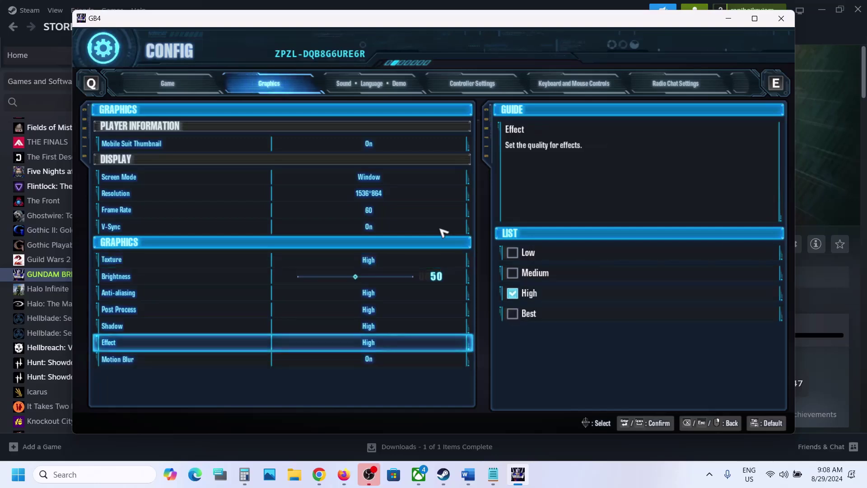
key(Up)
key(Up)
key(Up)
key(Up)
key(Up)
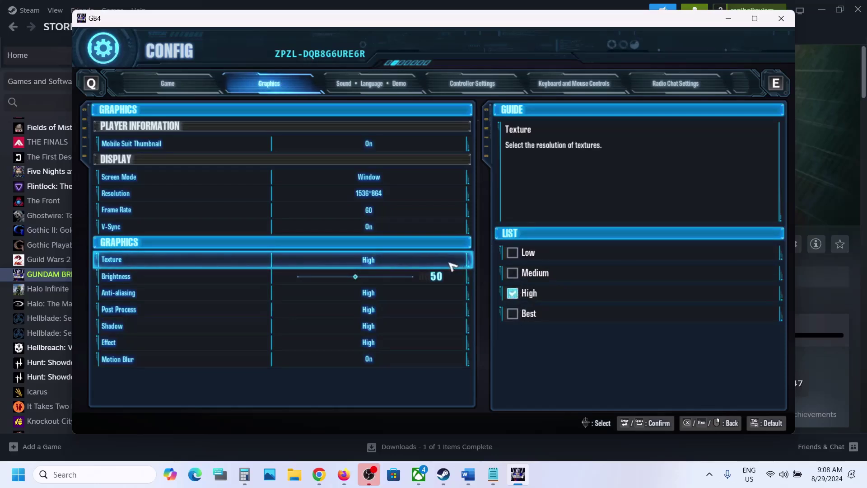
scroll(438, 262, down, 1)
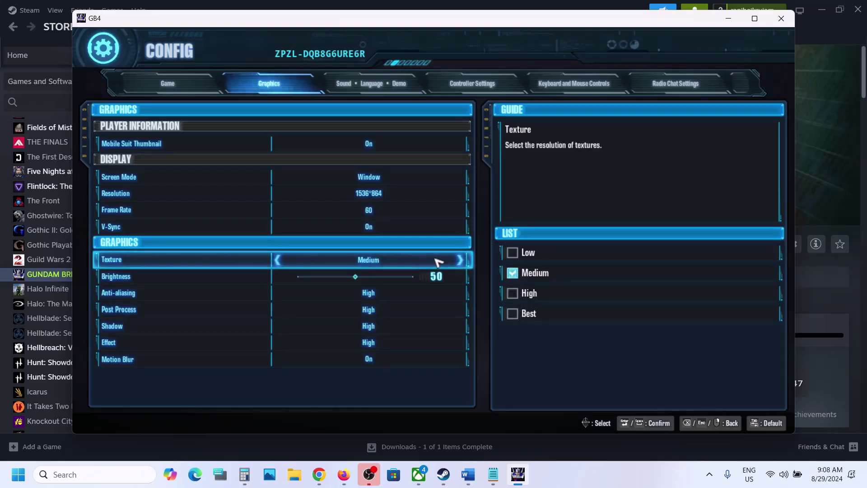
Look through the graphics quality options from Brightness down to Motion Blur.
key(Down)
key(Down)
key(Down)
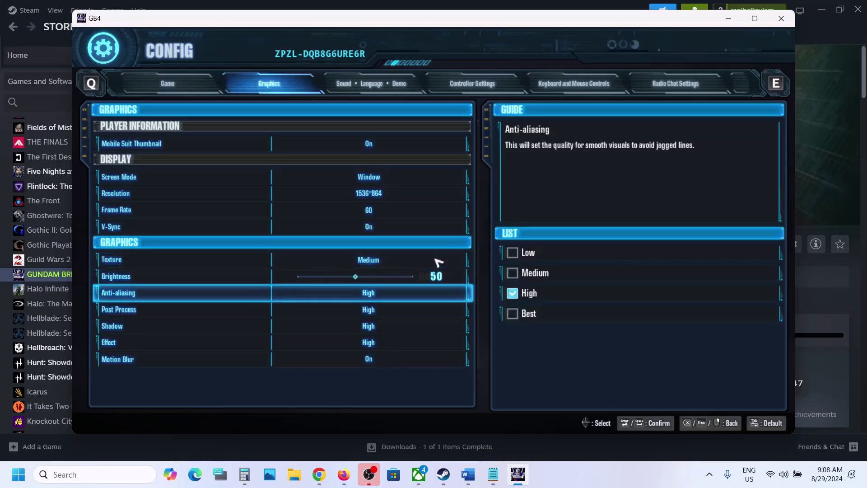
key(Down)
key(Down)
key(Down)
key(Down)
key(Up)
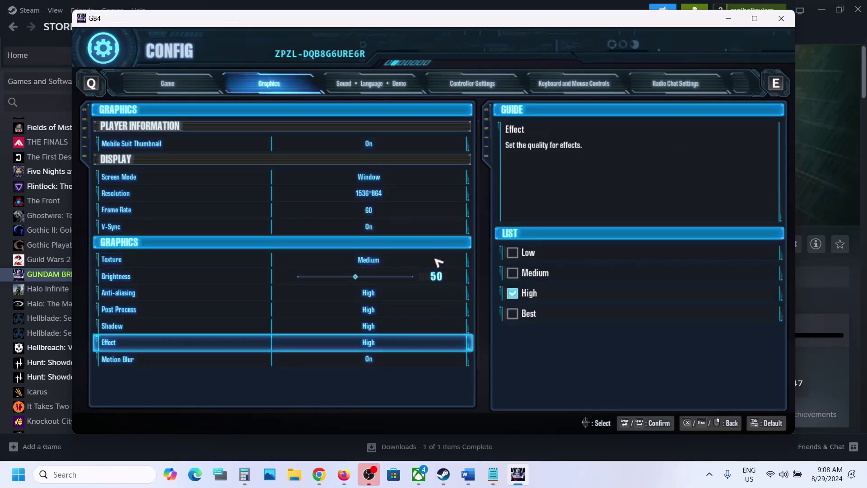
key(Up)
key(Up)
key(Up)
Go through the Anti-aliasing quality levels and set it to Medium.
key(Return)
key(Left)
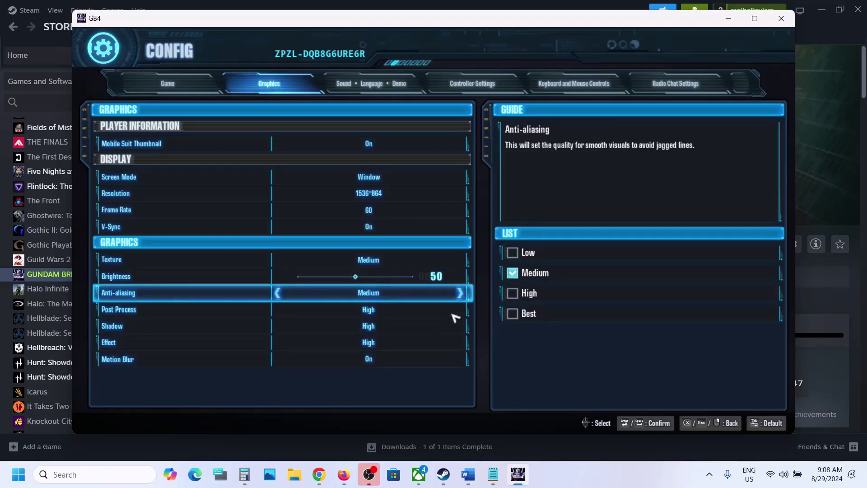
key(Right)
key(Return)
key(Down)
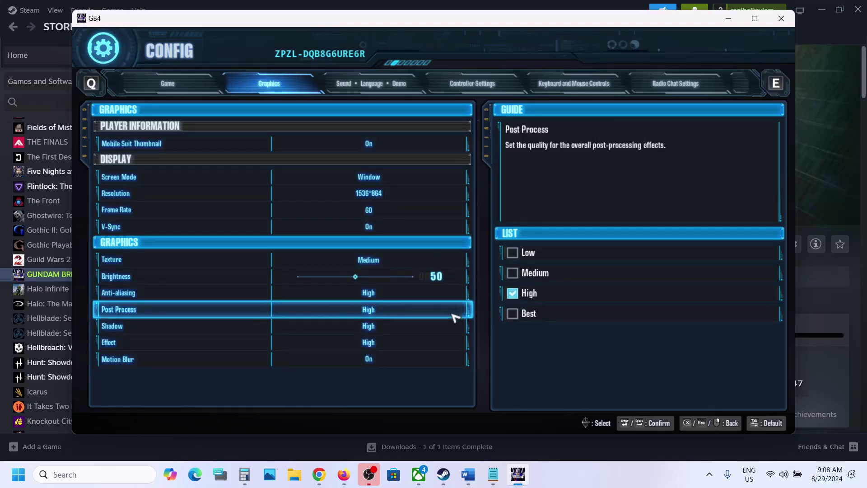
click(409, 299)
key(Right)
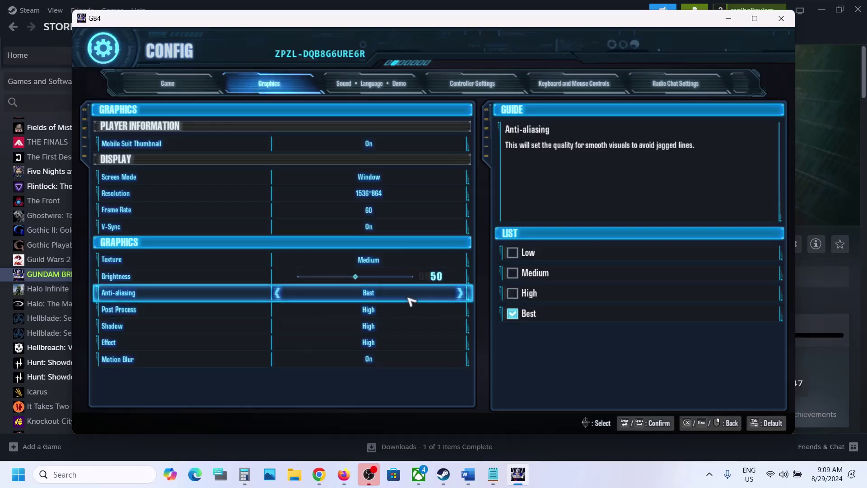
key(Right)
key(Right)
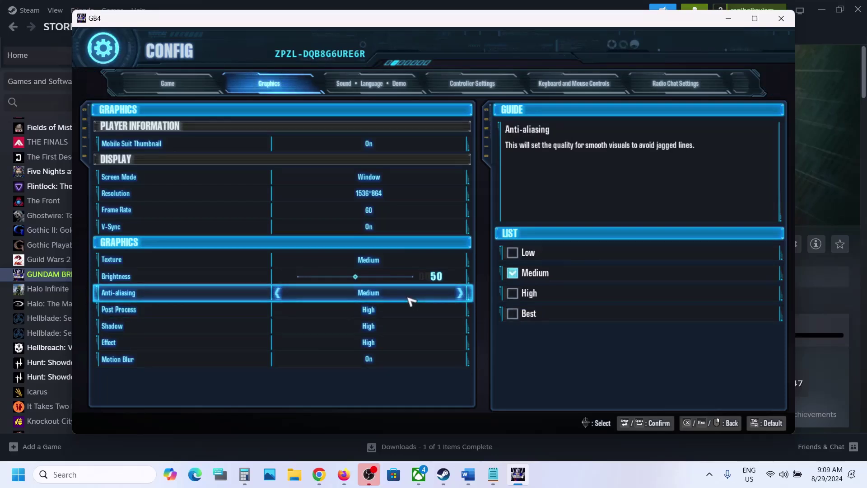
key(Return)
Set the Post Process quality to Medium.
key(Down)
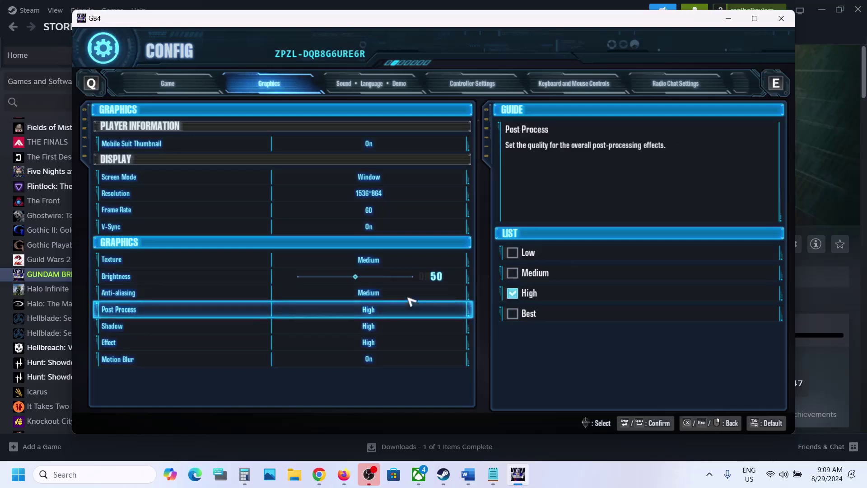
key(Return)
key(Right)
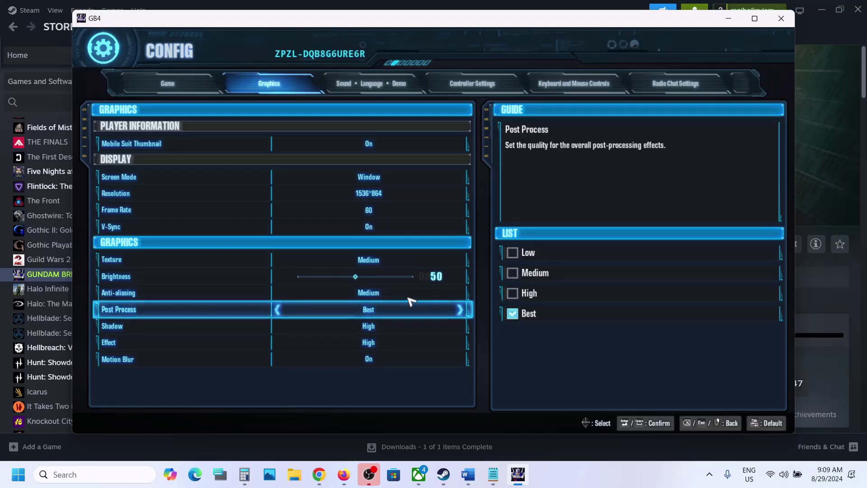
key(Left)
key(Left)
key(Return)
Set the Shadow quality to Medium.
key(Up)
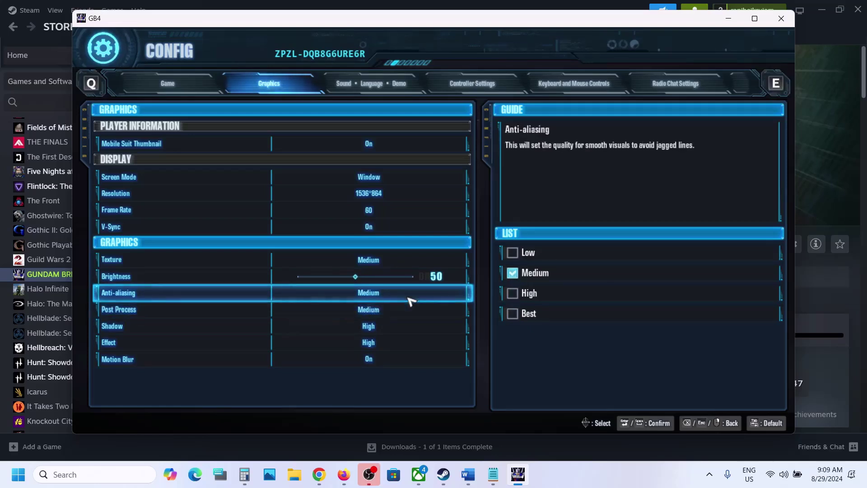
key(Down)
key(Down)
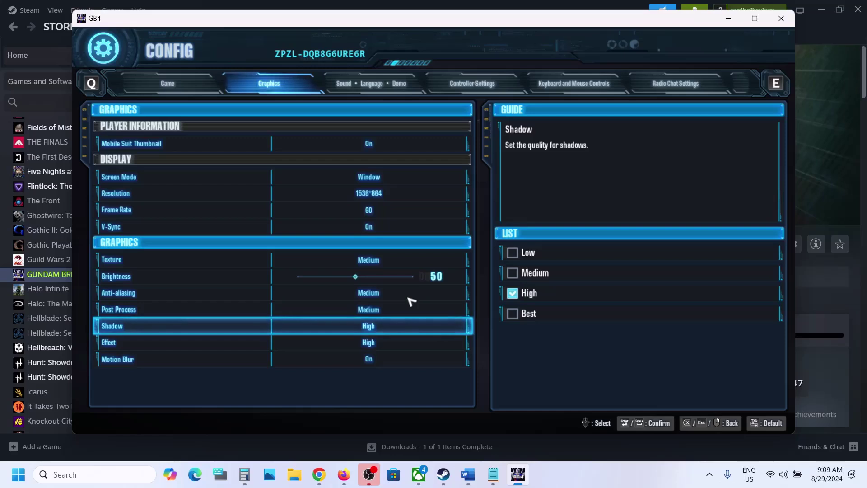
key(Return)
key(Left)
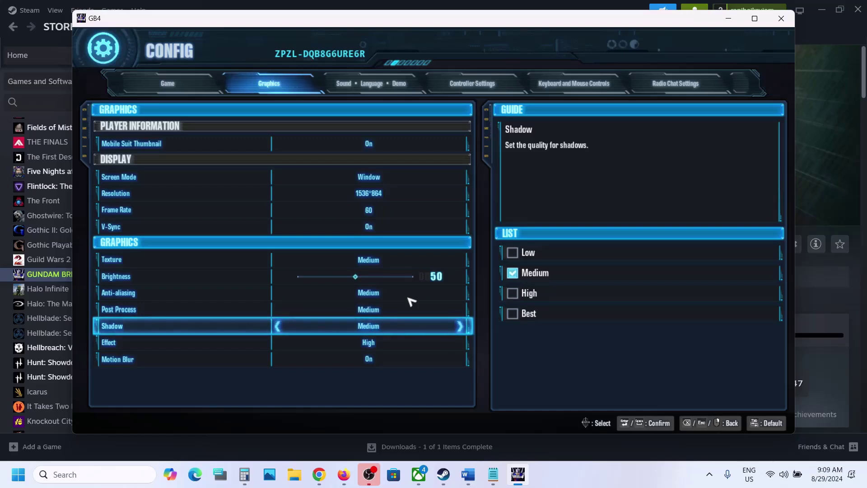
key(Return)
Try the Medium level for the Effect quality.
key(Down)
key(Down)
key(Down)
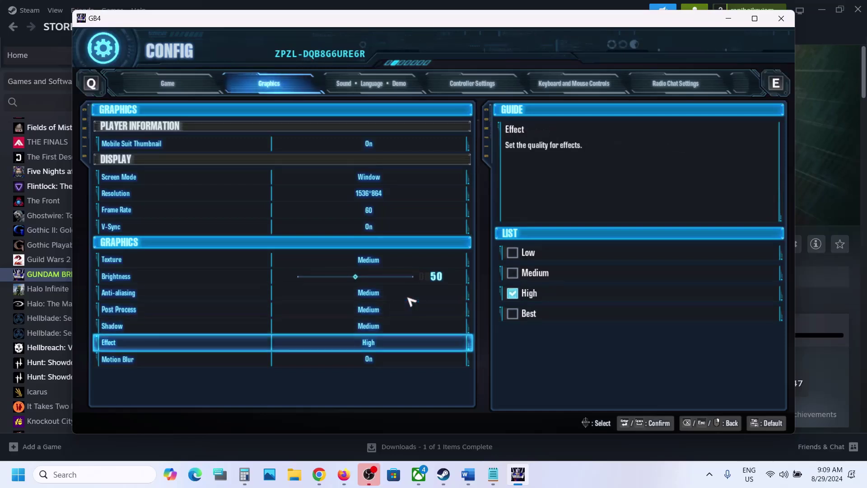
key(Return)
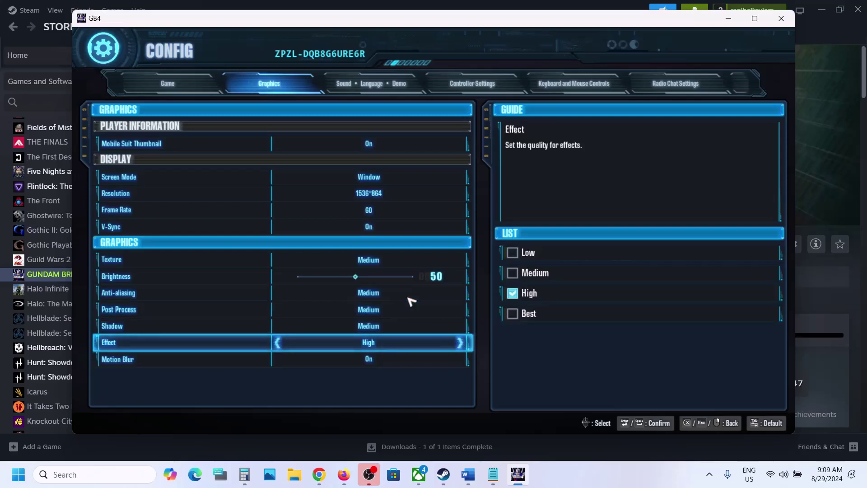
key(Left)
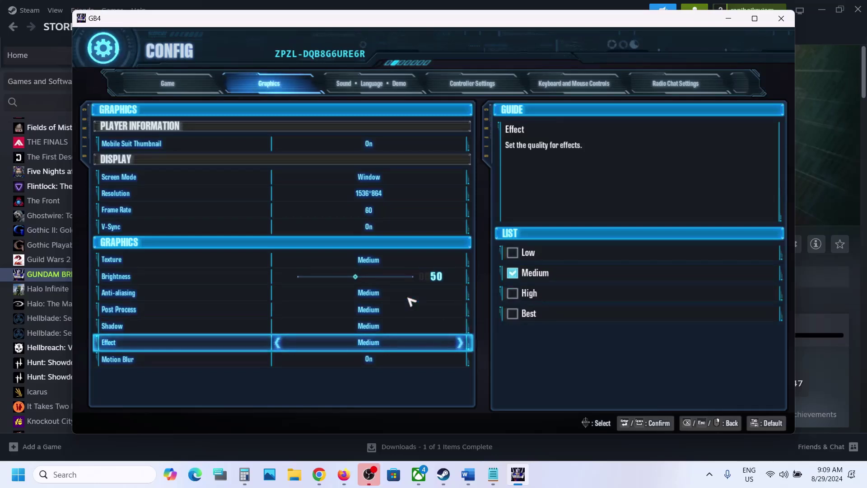
key(Return)
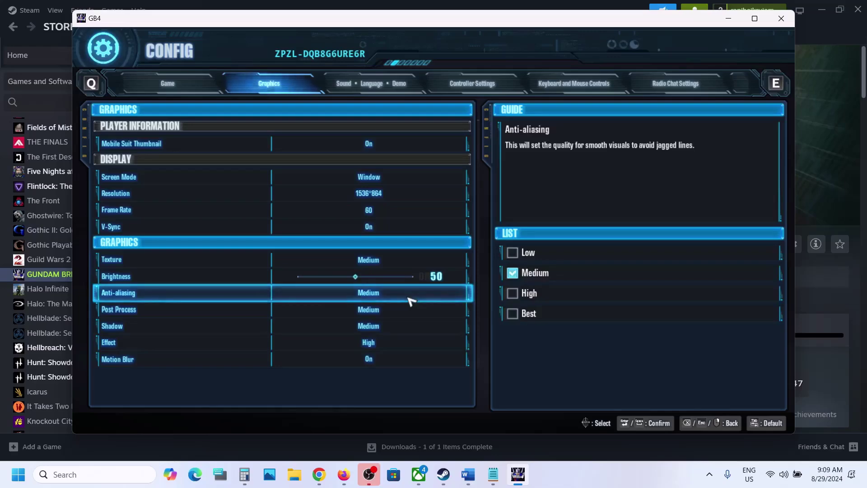
Leave the graphics configuration and apply the changed settings.
key(Escape)
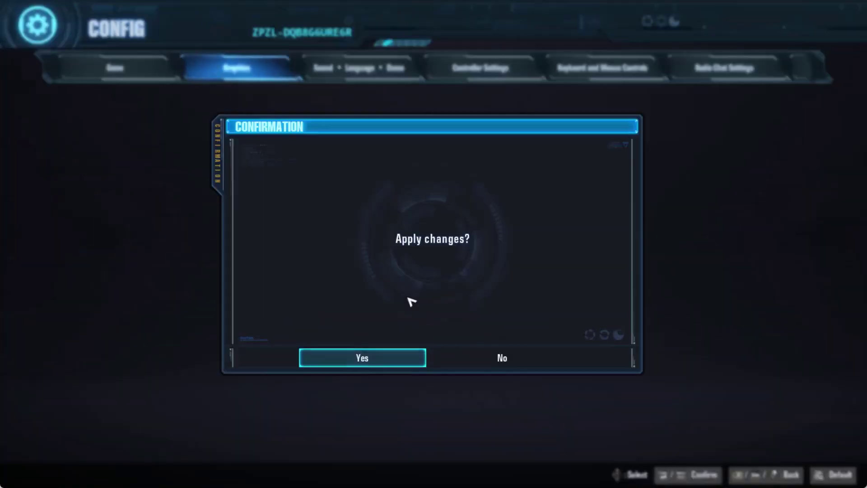
click(362, 360)
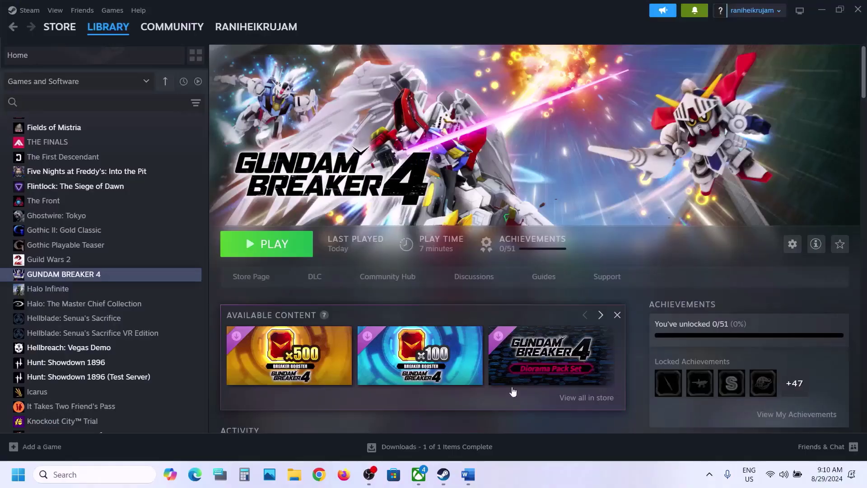
Bring up the computer's power options to view Restart, and close them without restarting.
click(18, 475)
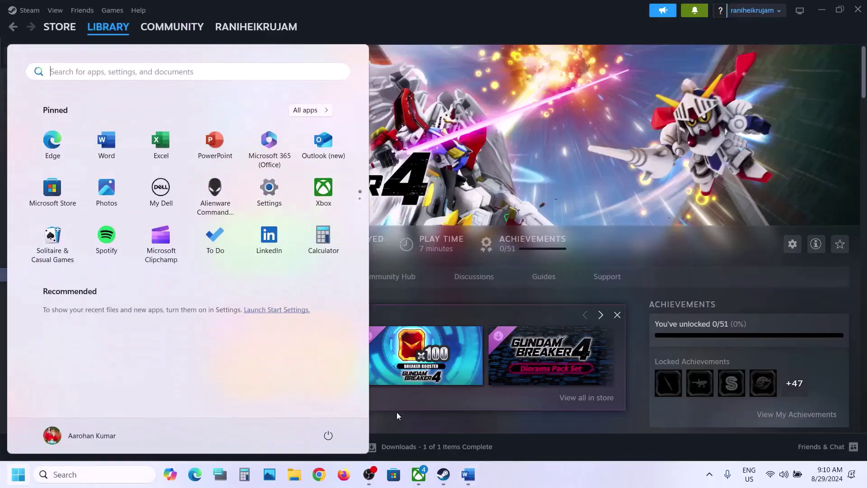
click(329, 436)
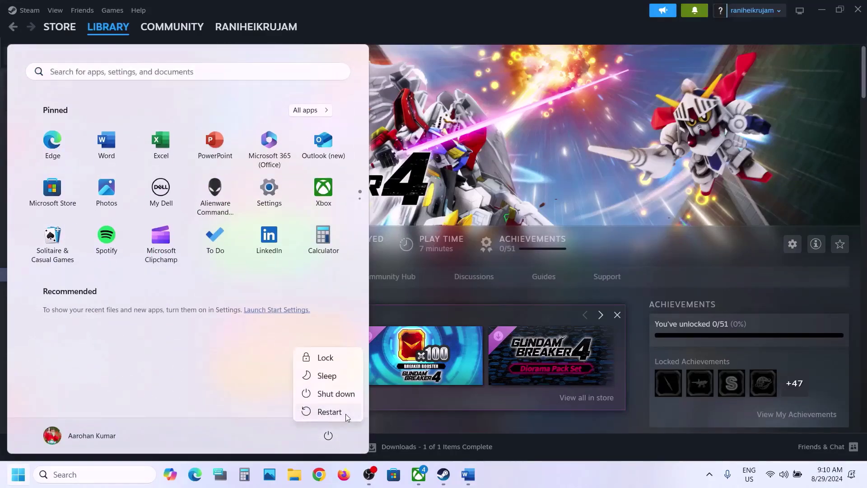
click(538, 192)
Switch to the Word document and highlight the Step 2 text about running the game from its installation folder, then minimize Word.
click(468, 475)
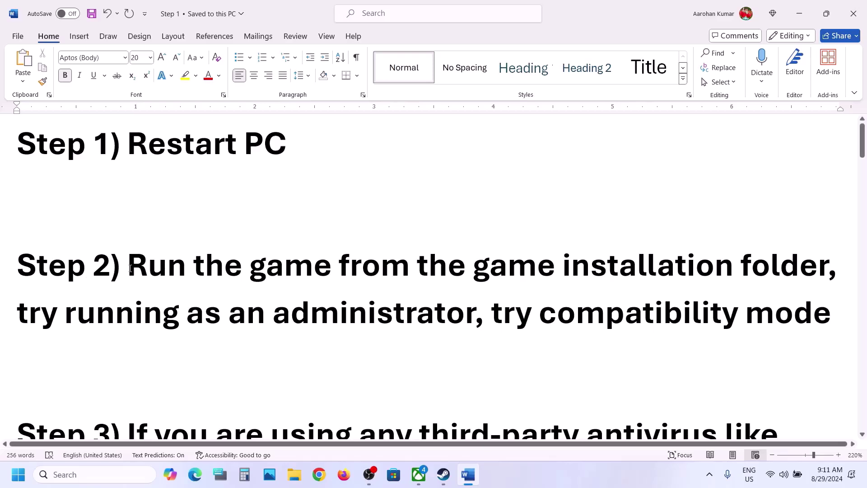
drag(130, 269, 539, 314)
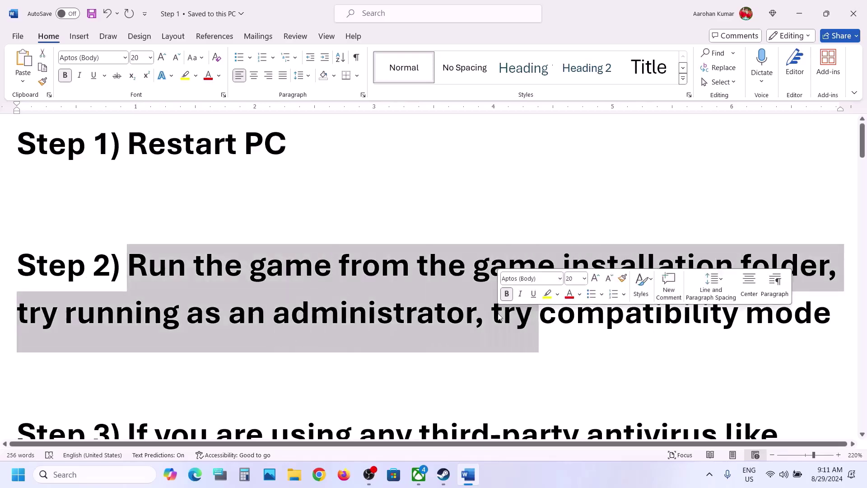
click(805, 21)
Browse the local files of GUNDAM BREAKER 4 from the Steam library.
right_click(89, 273)
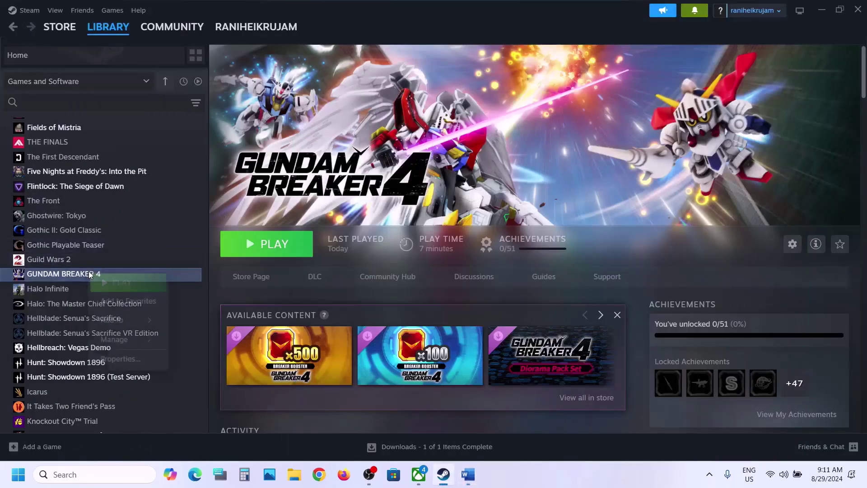
mouse_move(113, 340)
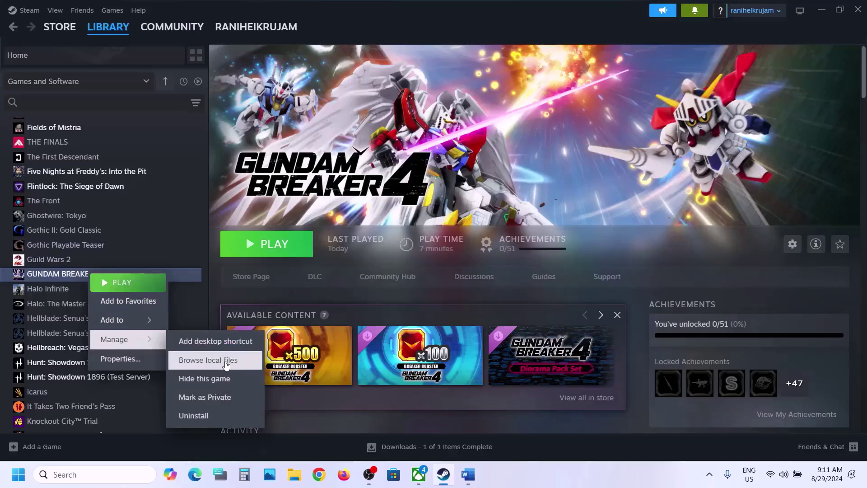
click(225, 362)
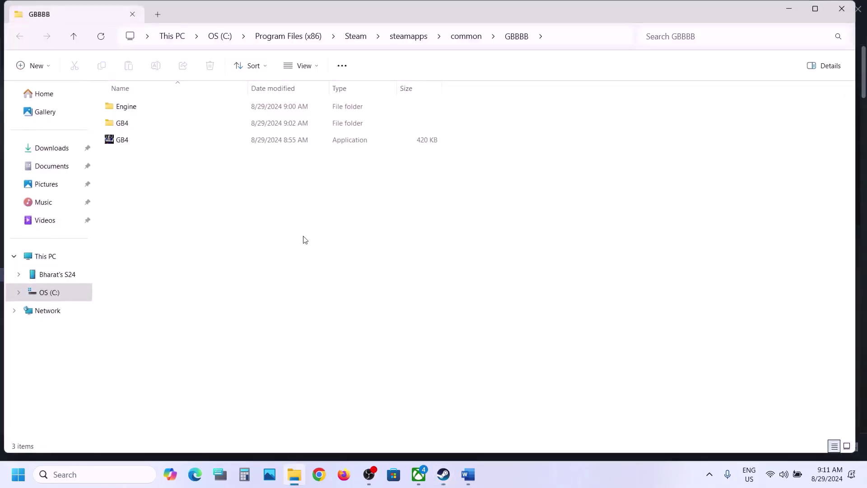
Open the Win64 folder inside the game's GB4 and Binaries folders.
click(126, 144)
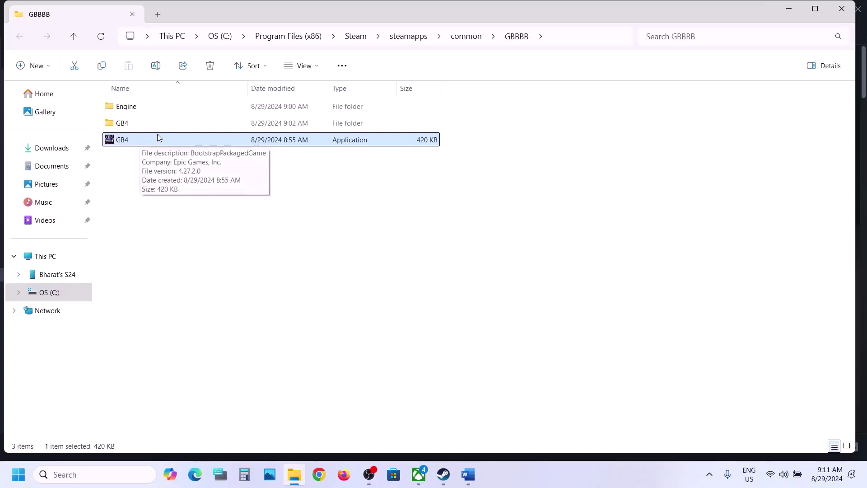
click(125, 127)
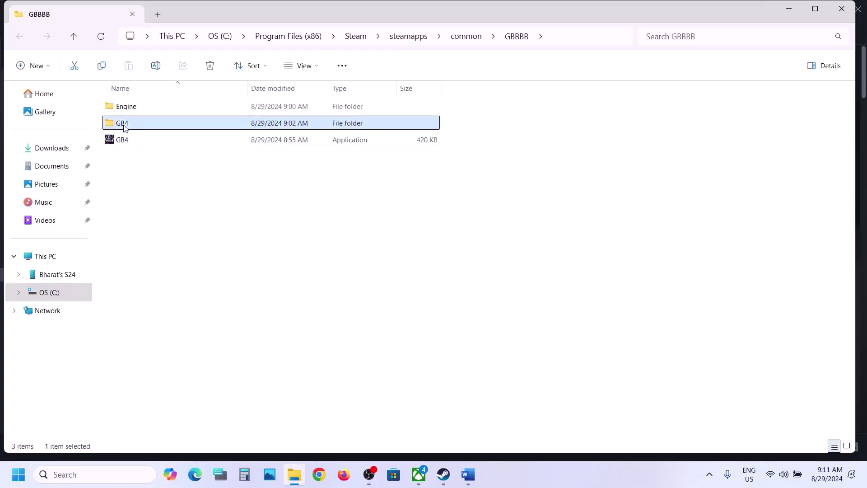
double_click(134, 127)
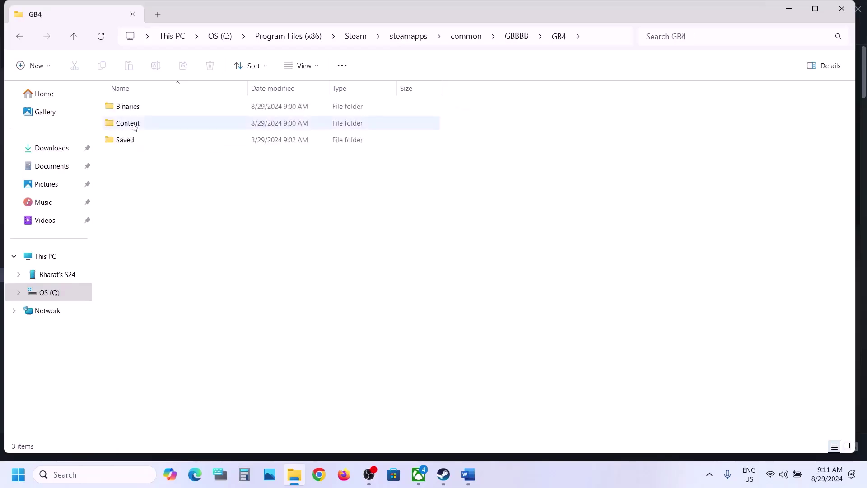
double_click(138, 111)
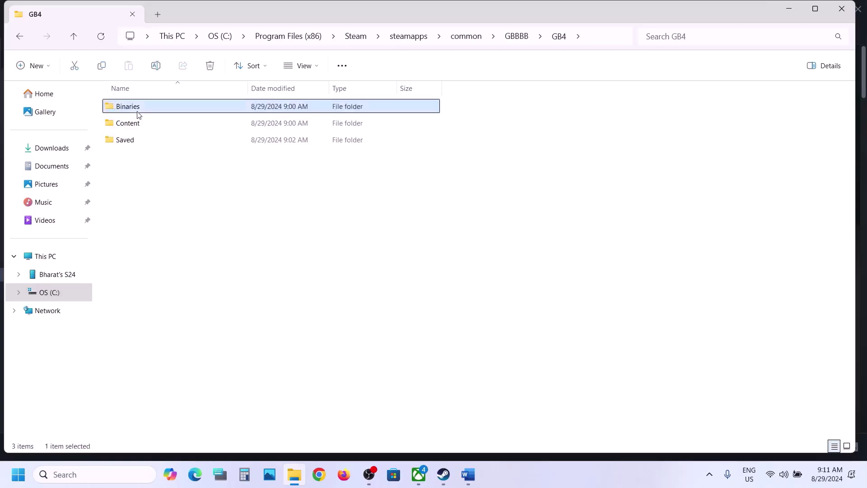
double_click(140, 110)
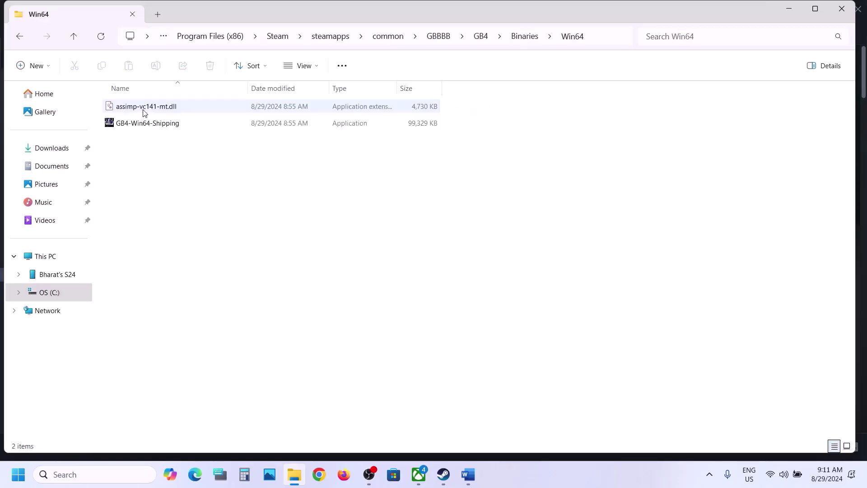
Set the GB4-Win64-Shipping application to run as an administrator in its compatibility properties, apply the change and close the properties.
click(163, 123)
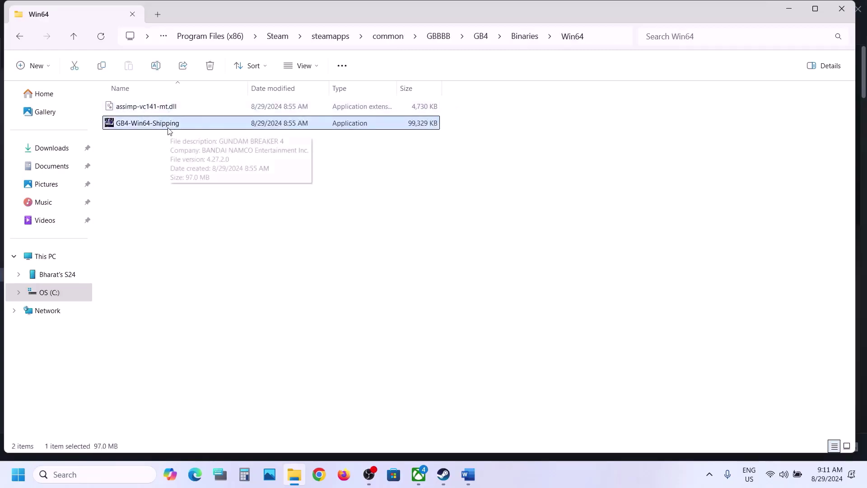
right_click(155, 123)
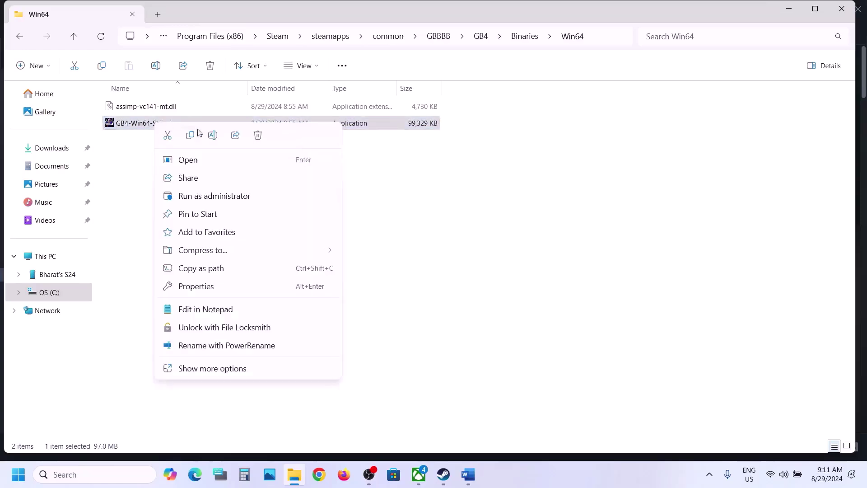
click(203, 286)
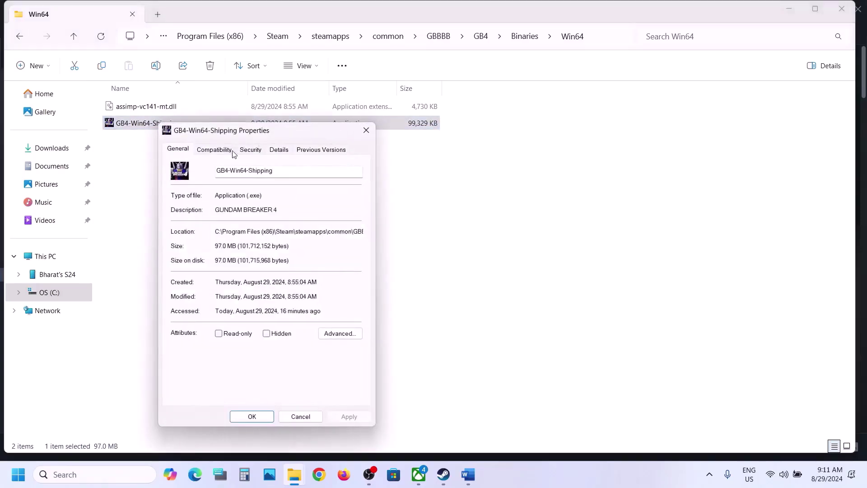
click(227, 151)
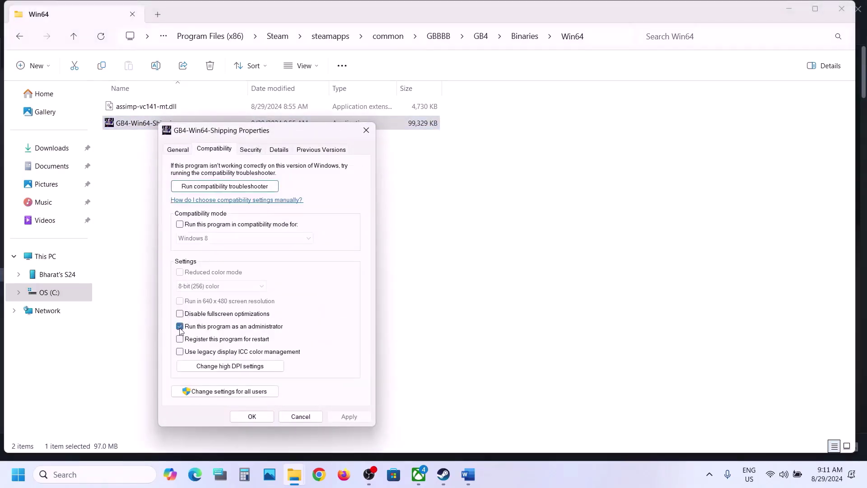
click(344, 418)
click(265, 417)
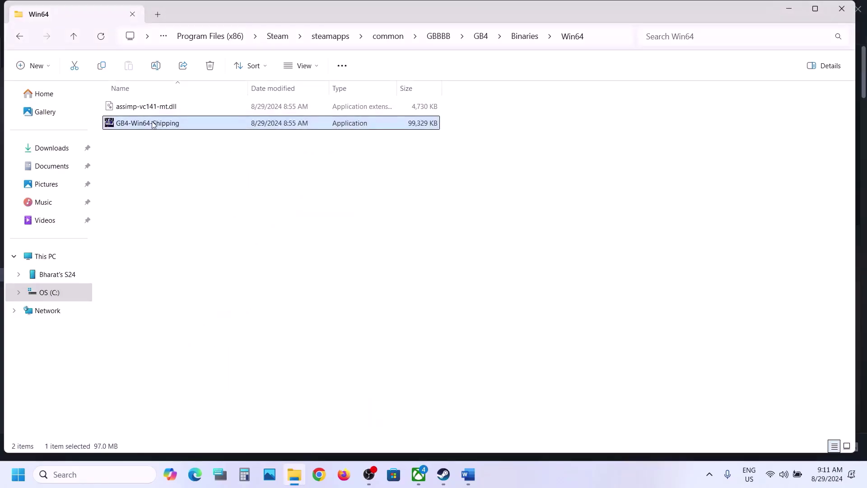
Enable compatibility mode for Windows 8 in the GB4-Win64-Shipping properties and apply it.
right_click(153, 125)
click(200, 289)
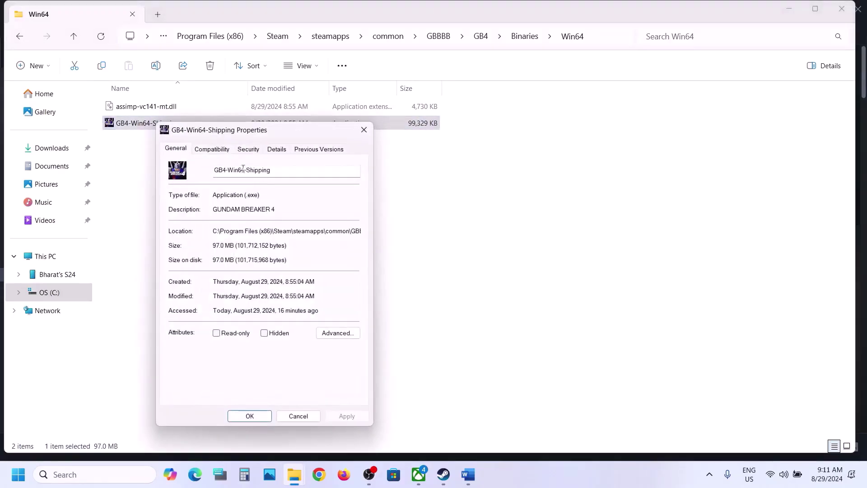
click(212, 150)
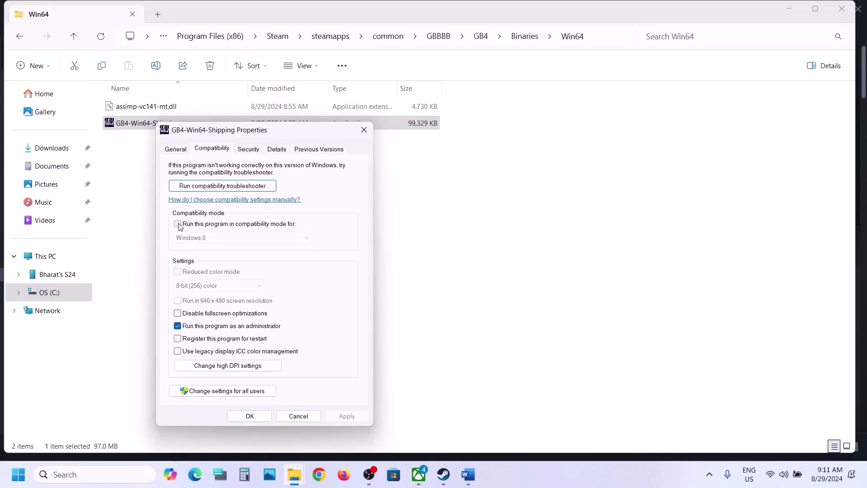
click(178, 225)
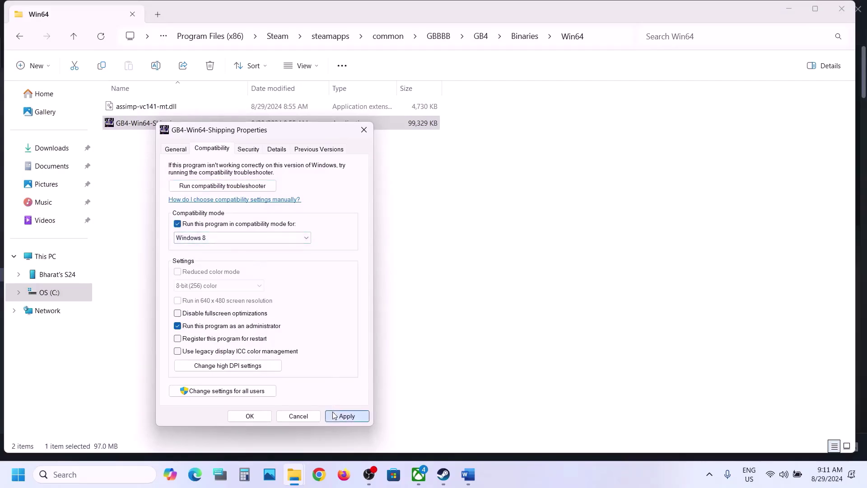
click(347, 416)
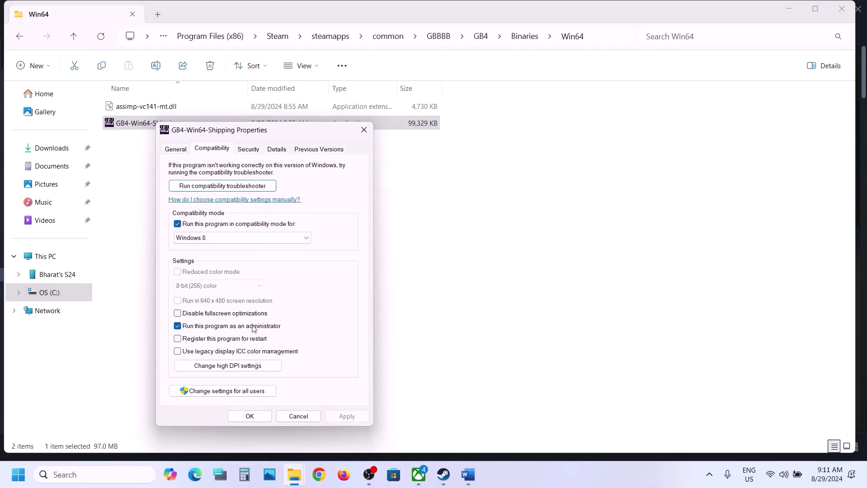
Switch GB4-Win64-Shipping's compatibility mode to Windows 7, disable fullscreen optimizations, and apply both settings before closing the properties.
click(195, 239)
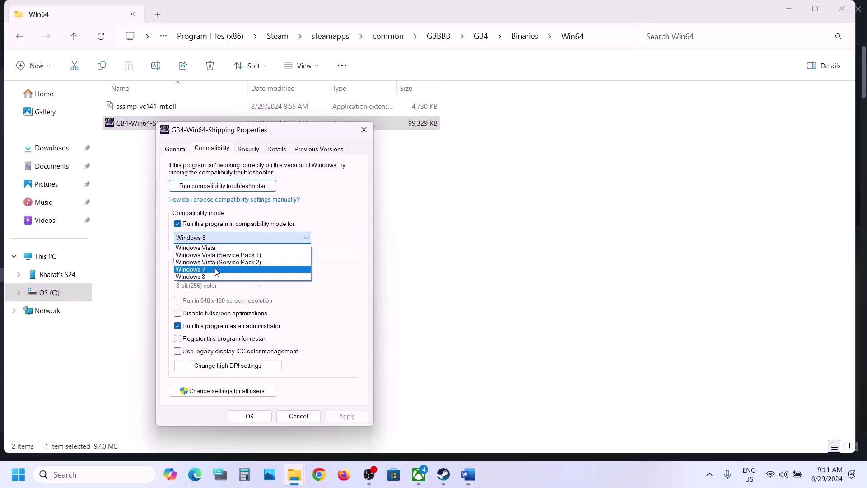
click(216, 269)
click(339, 418)
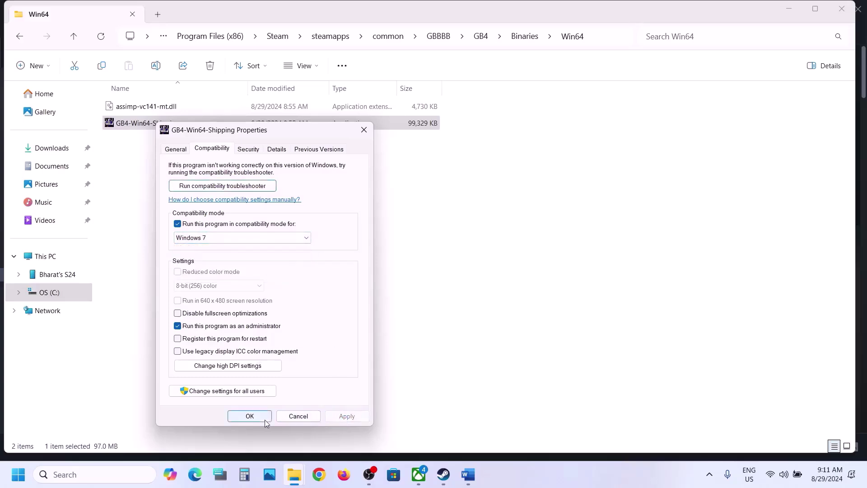
click(177, 314)
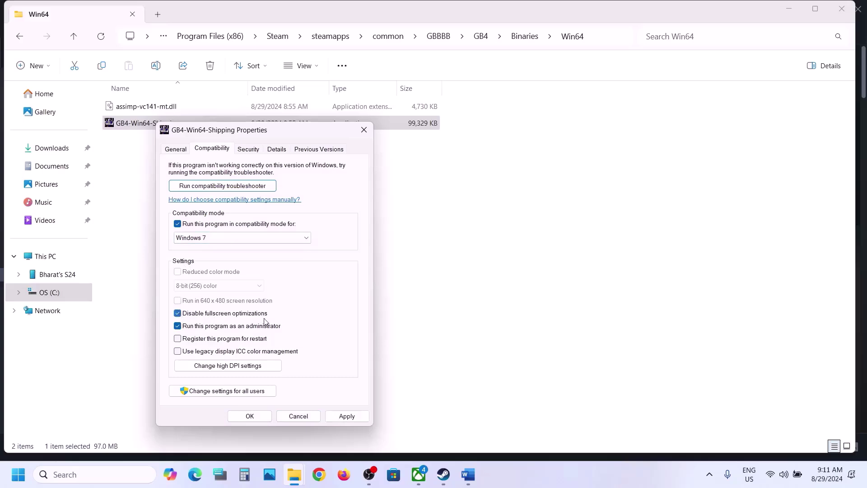
click(342, 415)
click(249, 416)
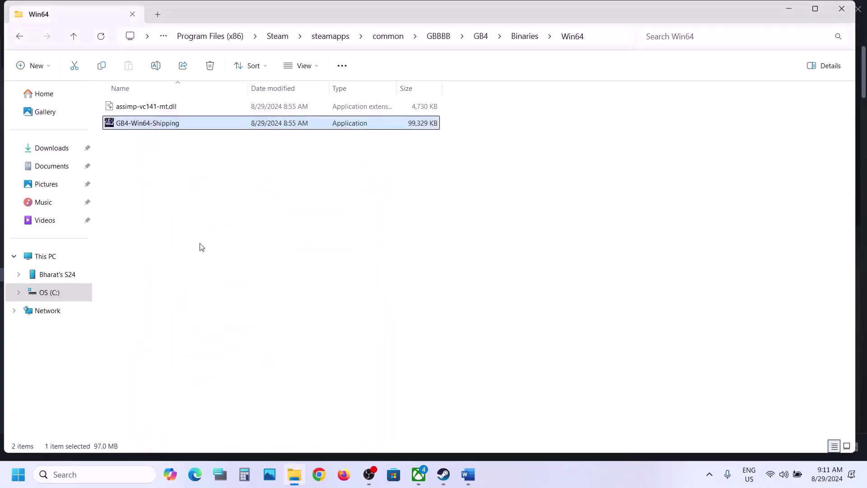
Return to the GBBBB folder and set the GB4 application to run as an administrator, applying the change.
click(73, 36)
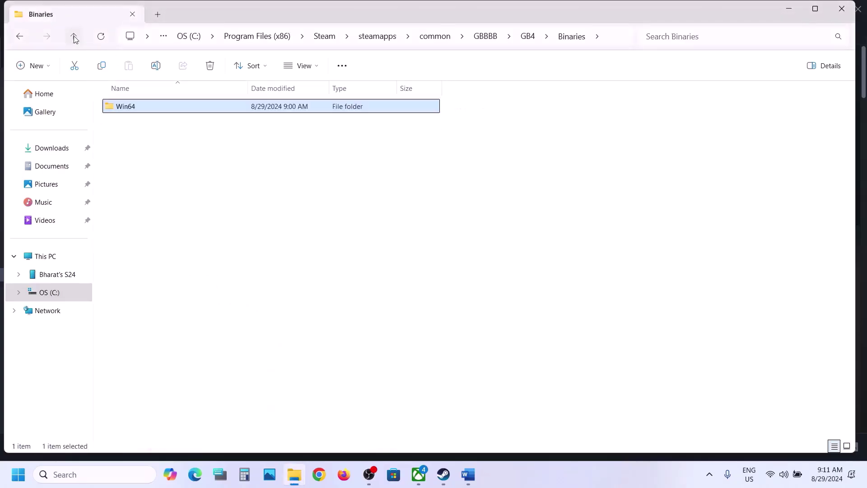
click(74, 36)
click(74, 36)
click(122, 141)
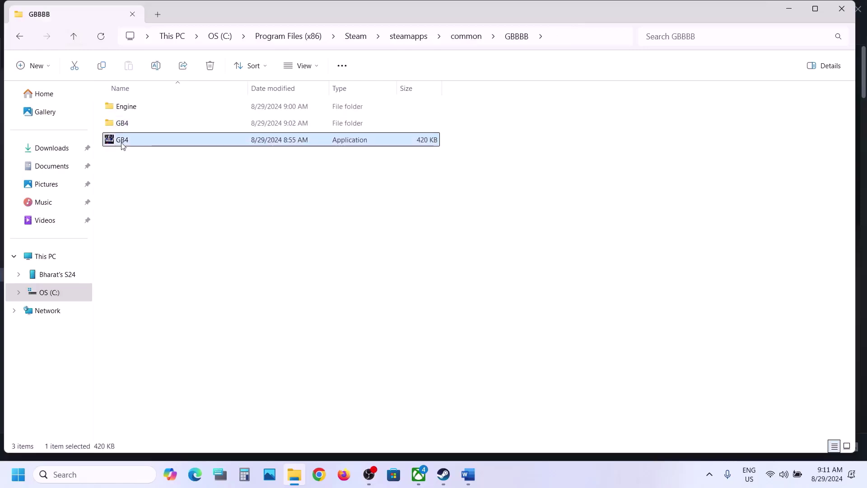
right_click(123, 145)
click(163, 296)
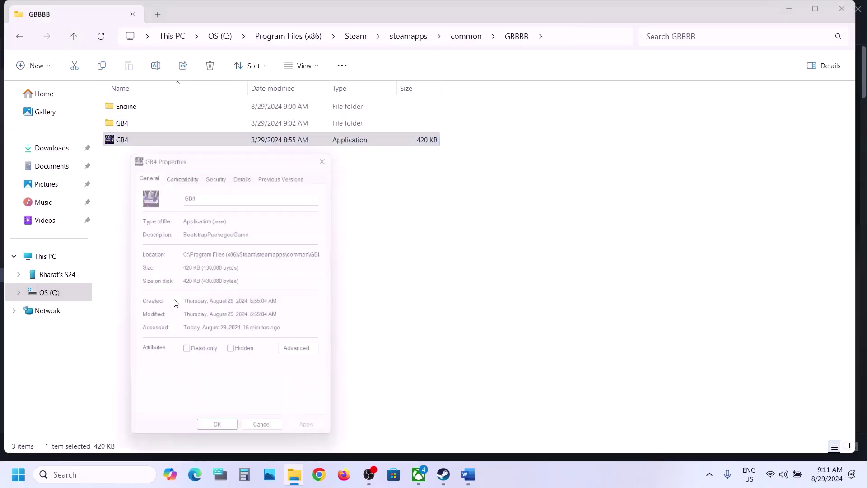
click(182, 173)
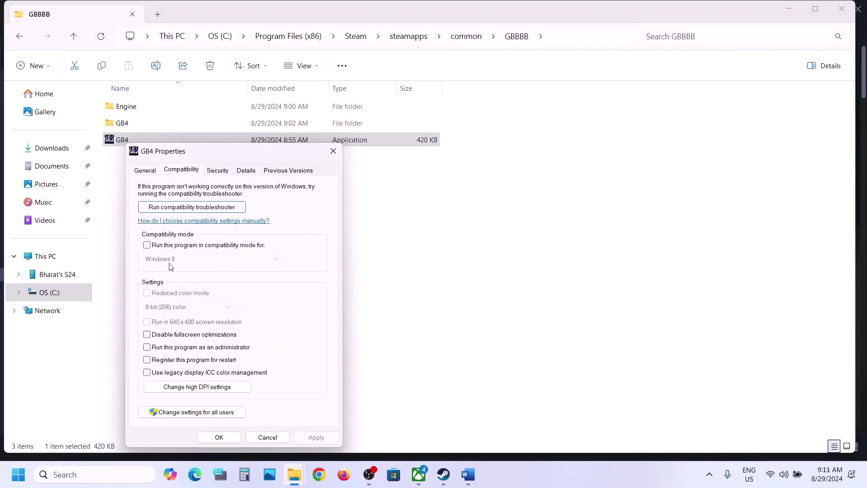
click(146, 347)
click(315, 437)
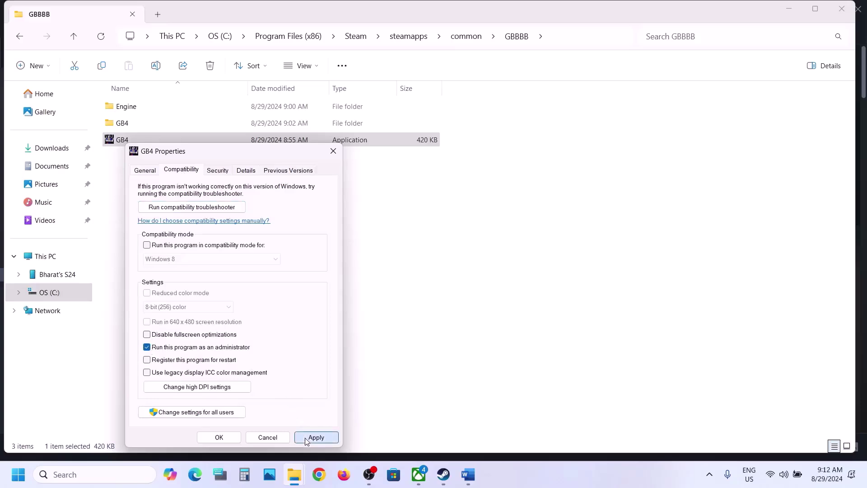
Enable compatibility mode for the GB4 application, applying Windows 8 first and Windows 7 after it.
click(147, 246)
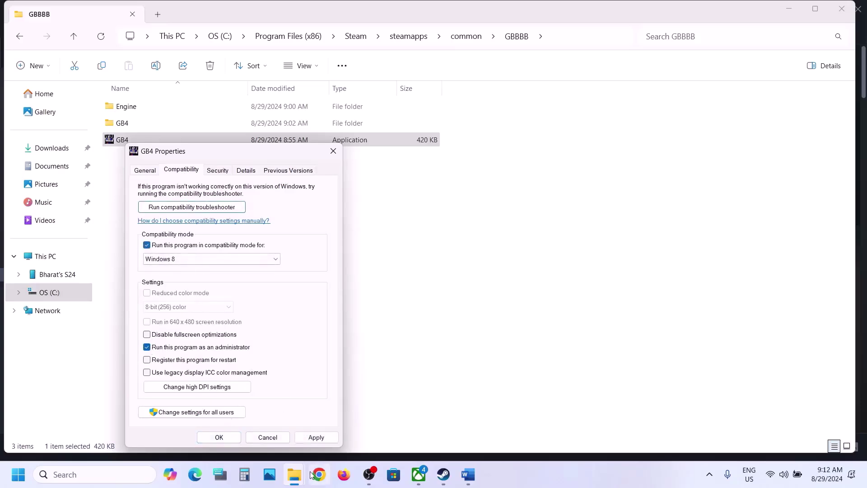
click(315, 437)
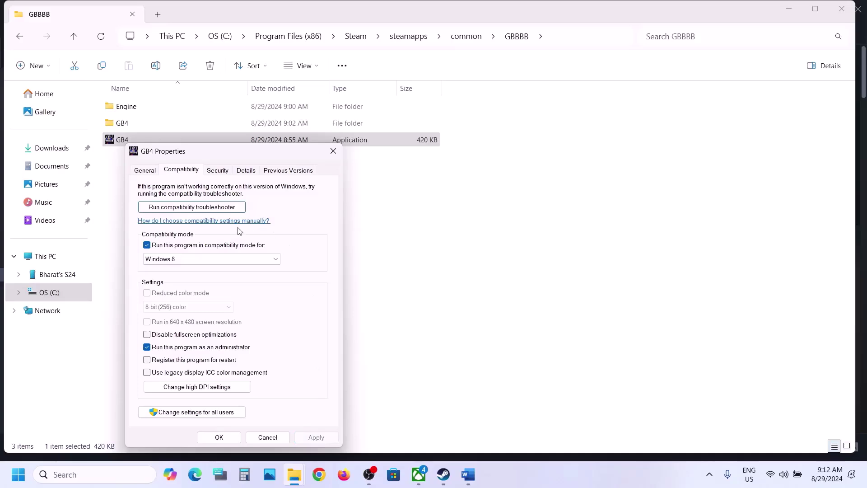
click(210, 258)
click(180, 292)
click(329, 438)
Disable fullscreen optimizations for the GB4 application, apply the setting and close its properties.
click(147, 335)
click(302, 439)
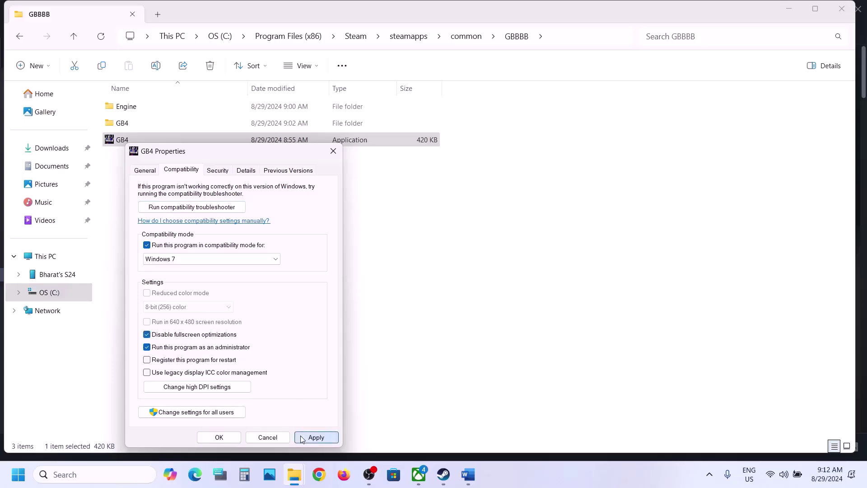
click(220, 437)
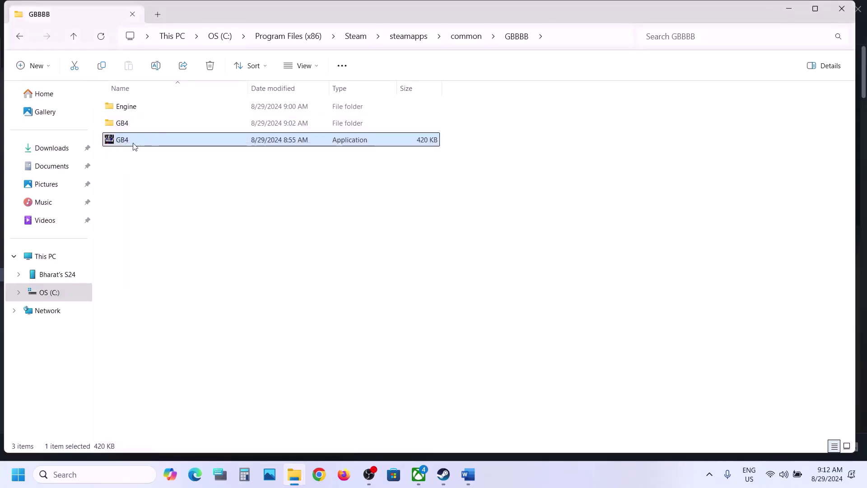
Turn off compatibility mode, disabled fullscreen optimizations and administrator running for the GB4 application, and apply the cleared settings.
right_click(134, 147)
click(200, 297)
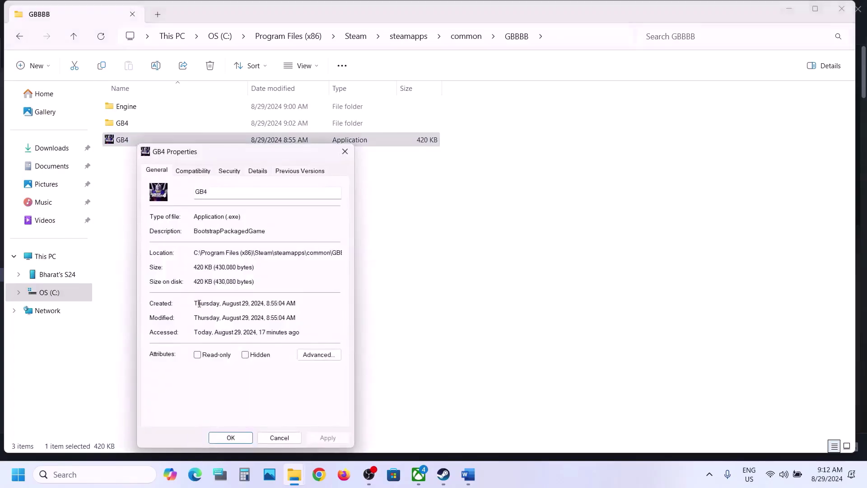
click(203, 173)
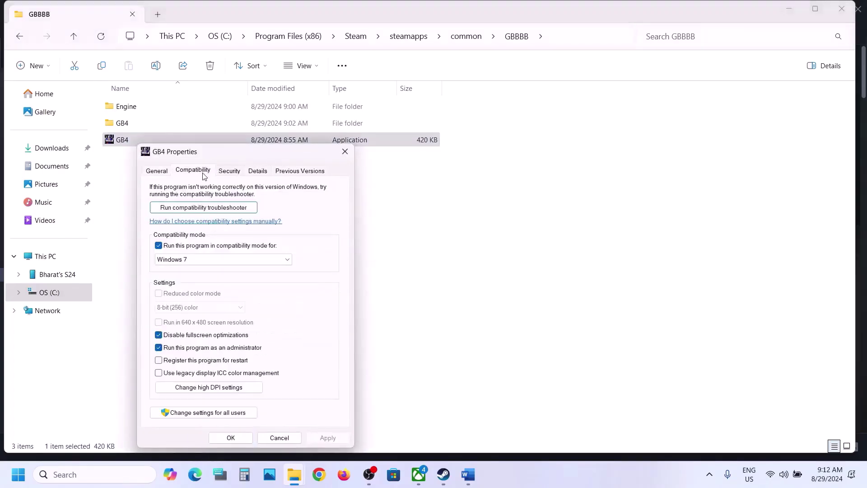
click(159, 249)
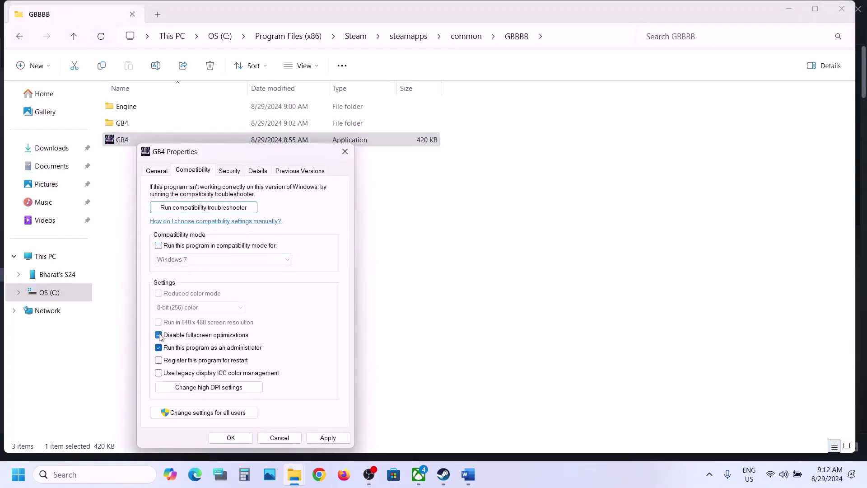
click(316, 438)
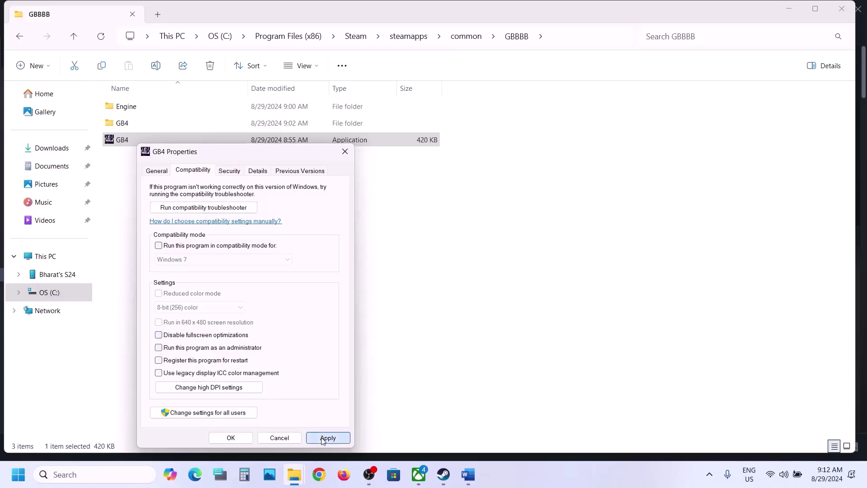
click(239, 438)
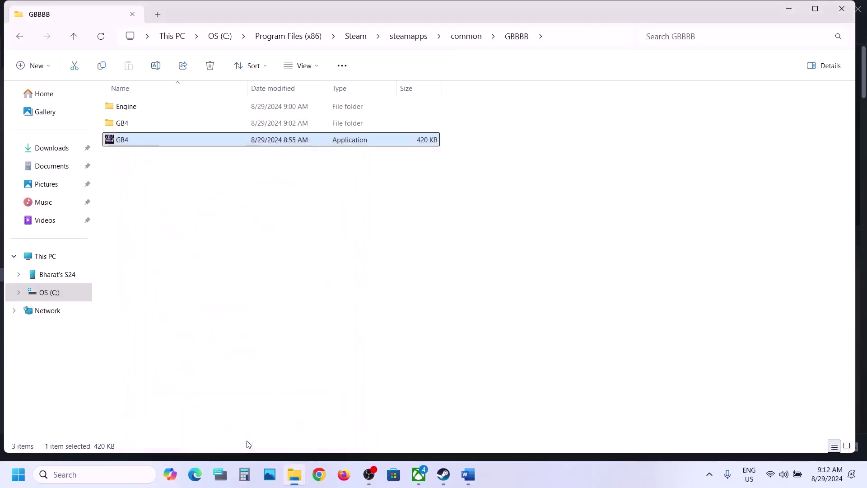
Open the Win64 folder inside the GB4 folder's Binaries subfolder.
click(126, 128)
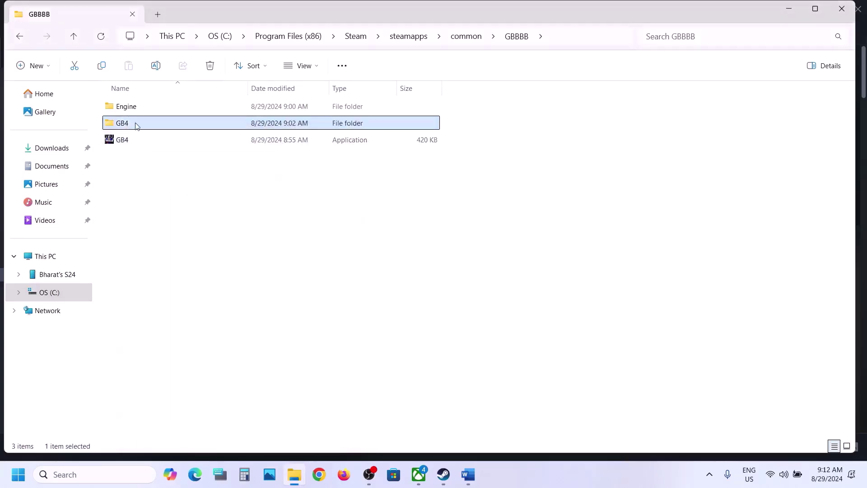
double_click(137, 125)
double_click(140, 107)
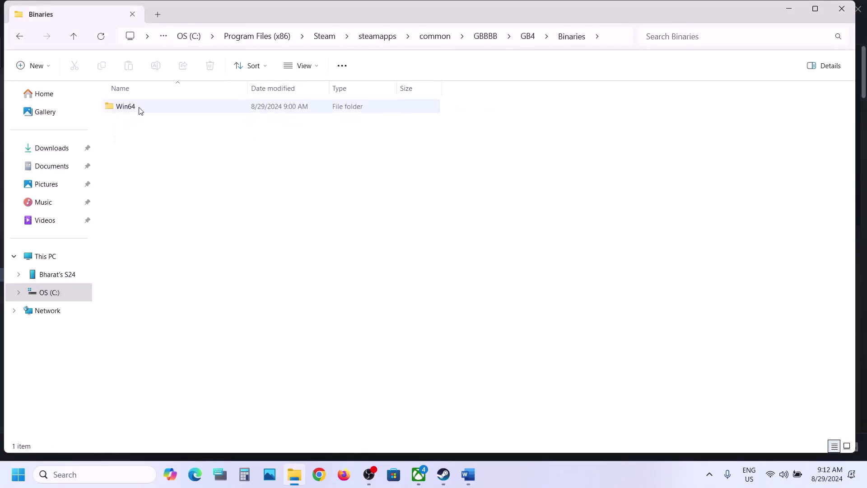
double_click(140, 110)
Open the compatibility settings of the GB4-Win64-Shipping application, apply them, and close its properties and the folder window.
click(141, 123)
right_click(141, 122)
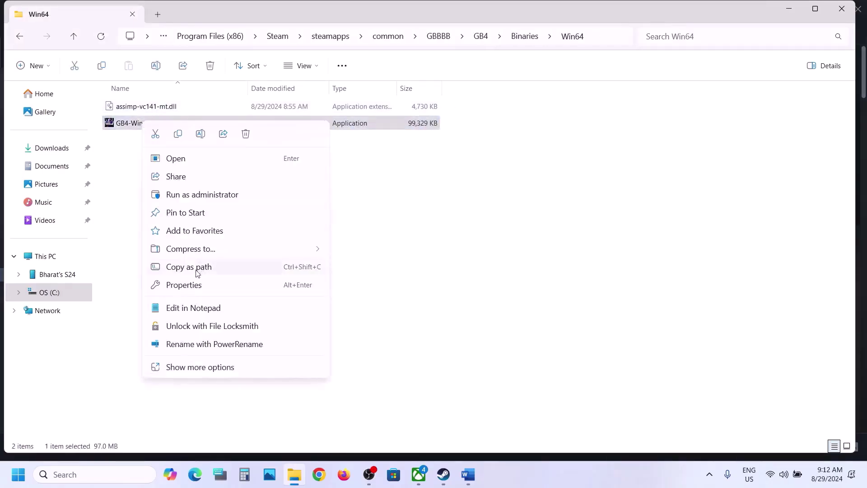
click(185, 286)
click(214, 148)
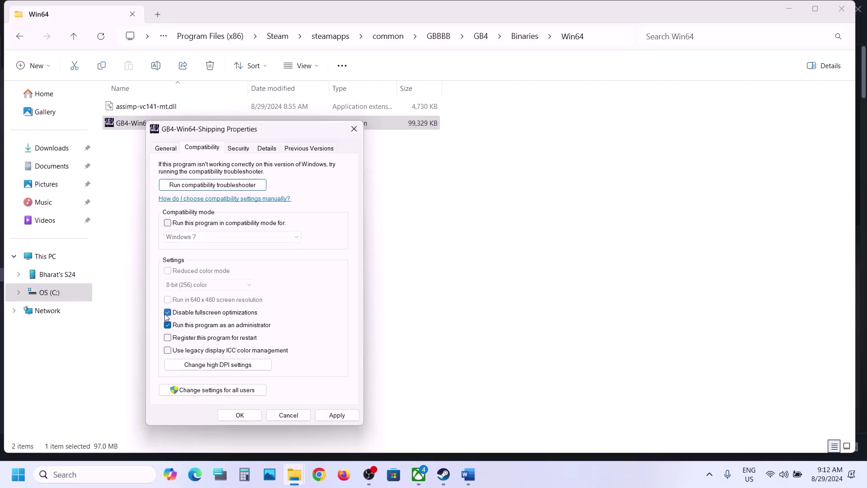
click(337, 415)
click(240, 415)
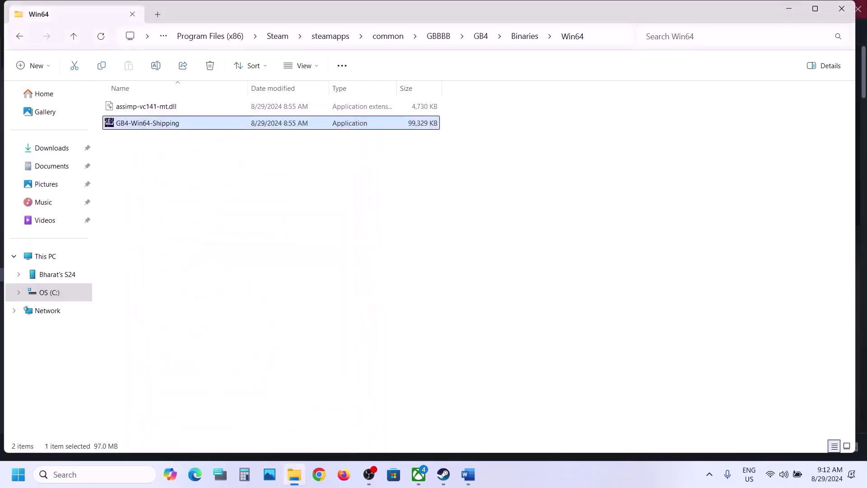
click(855, 7)
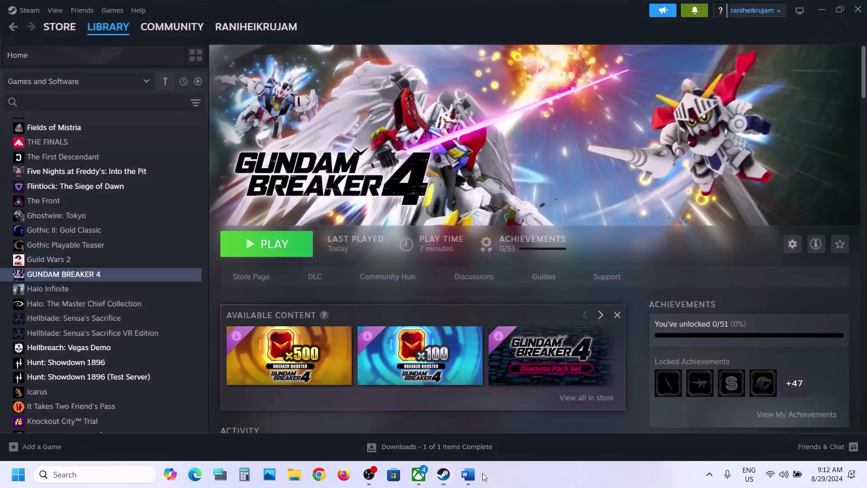
Switch to the Word document and highlight Step 3's instructions on allowing the game exe in a third-party antivirus program.
click(468, 475)
scroll(368, 308, down, 3)
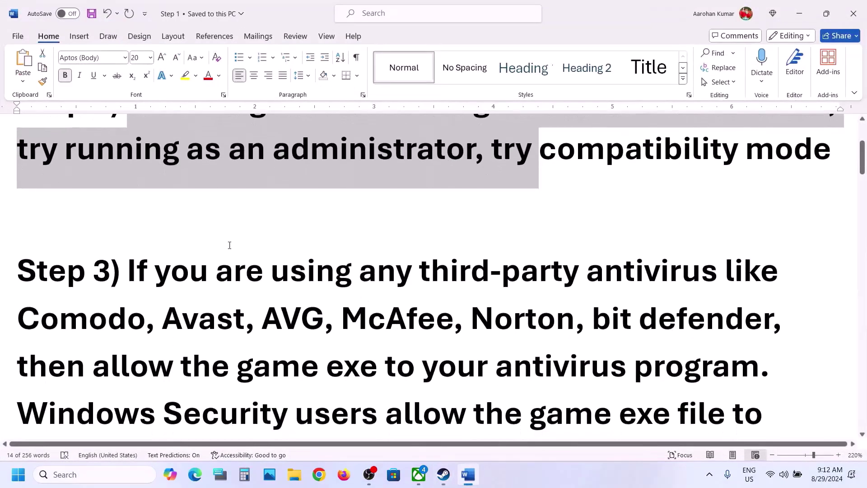
drag(134, 264, 324, 377)
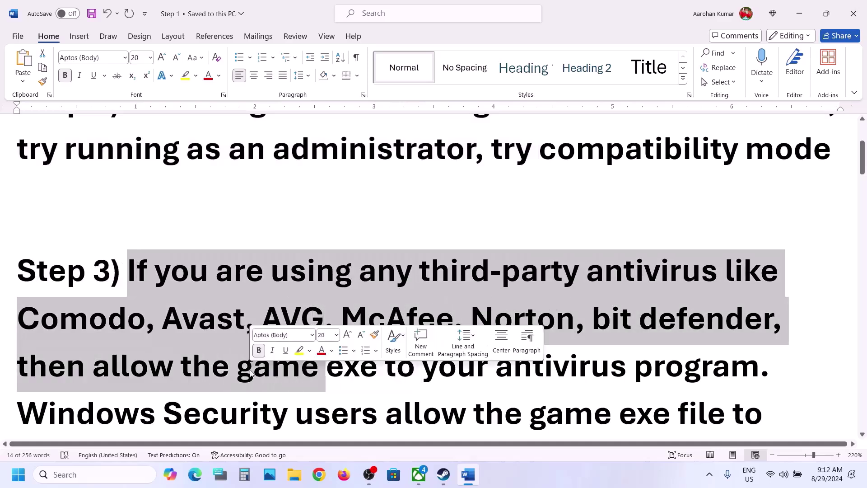
scroll(328, 300, down, 2)
click(326, 291)
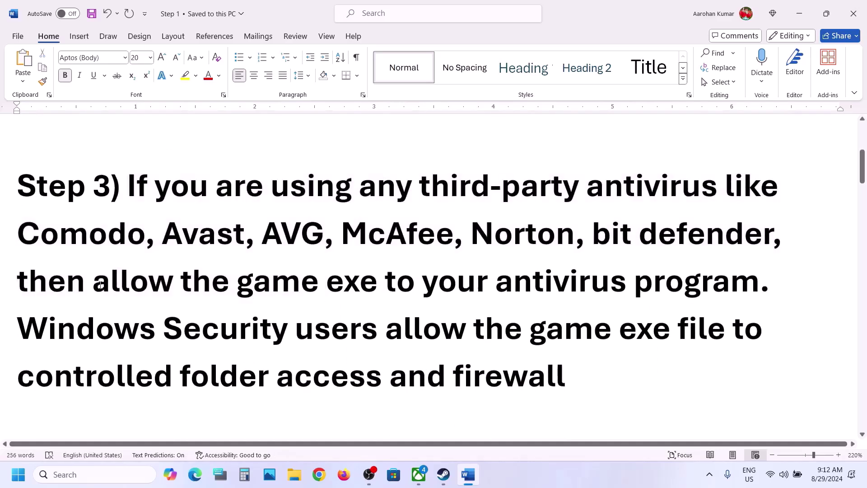
drag(94, 282, 721, 282)
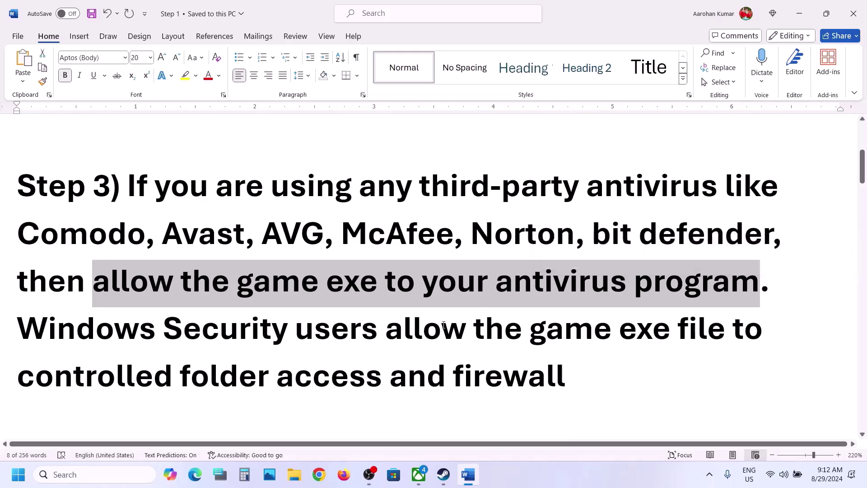
Open Windows Security's ransomware protection from the Windows privacy settings and show the apps allowed through Controlled folder access.
key(super+i)
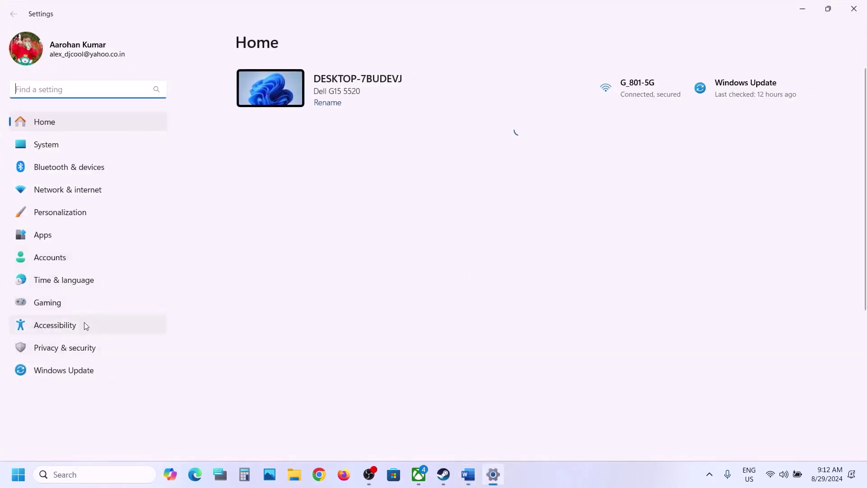
click(66, 352)
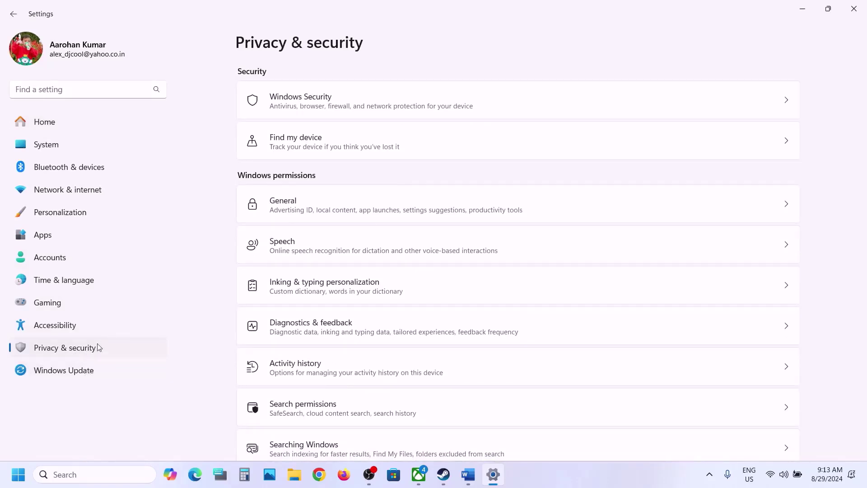
click(305, 99)
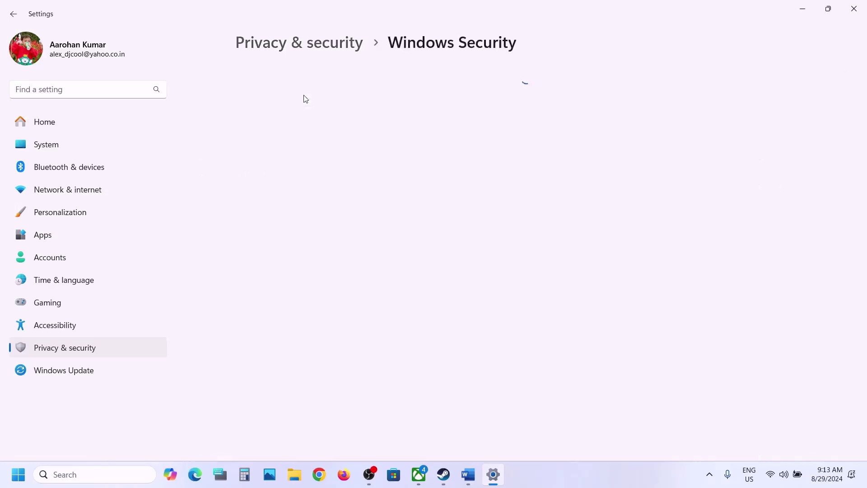
click(302, 173)
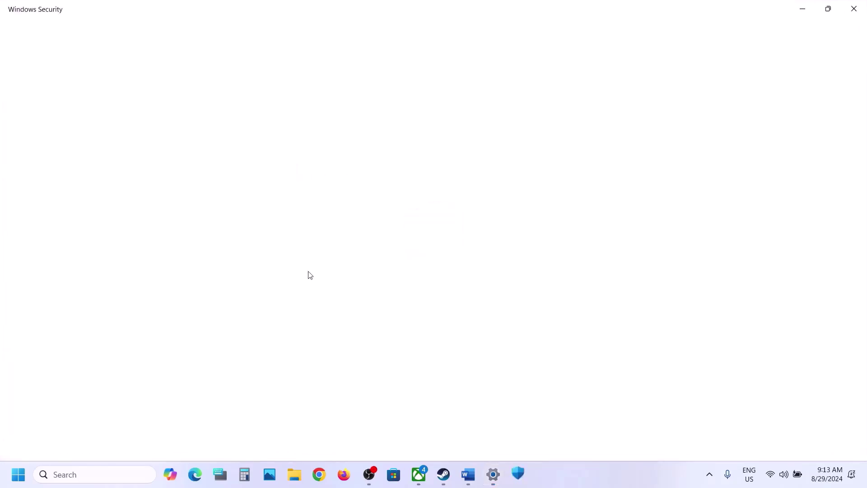
scroll(309, 275, down, 3)
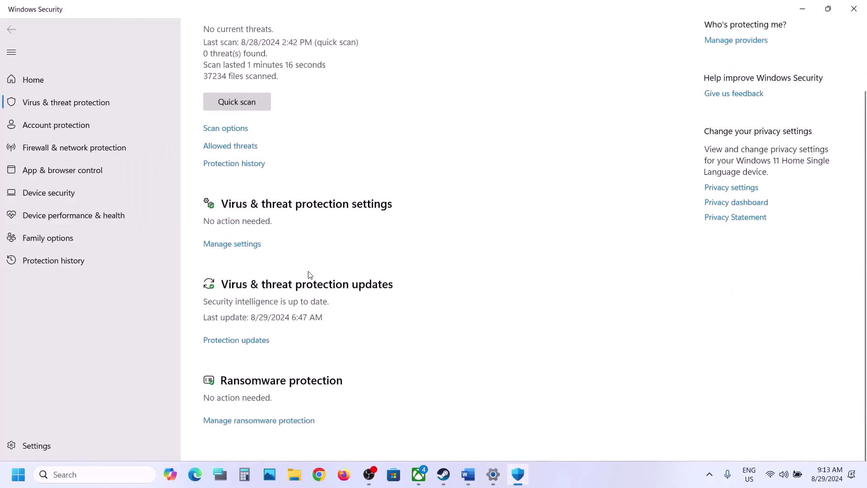
click(255, 426)
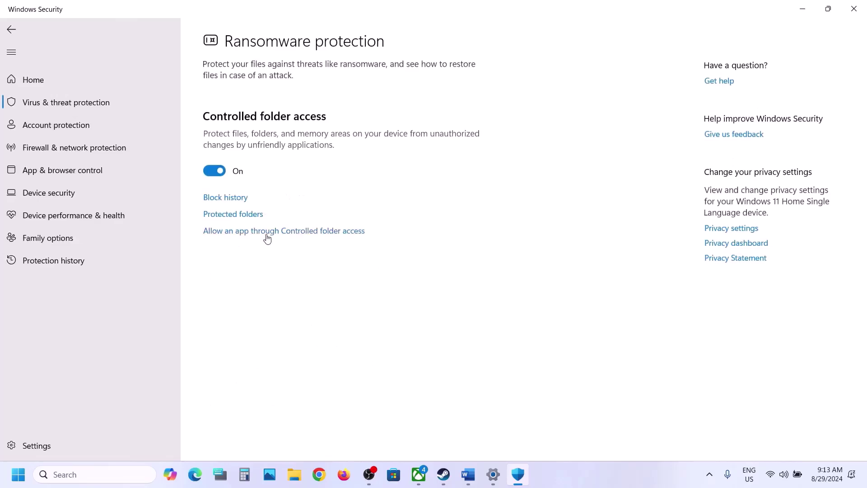
click(261, 232)
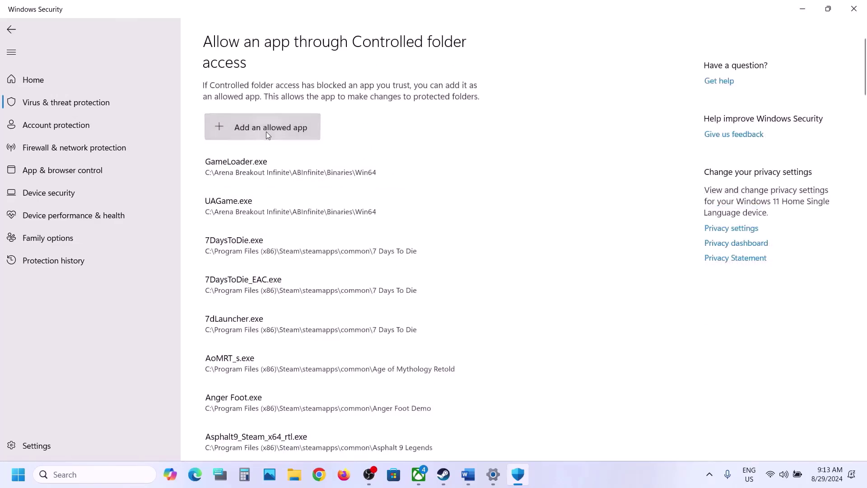
Start adding an allowed app by browsing all apps, and open Program Files (x86) on the OS (C:) drive.
click(267, 132)
click(251, 172)
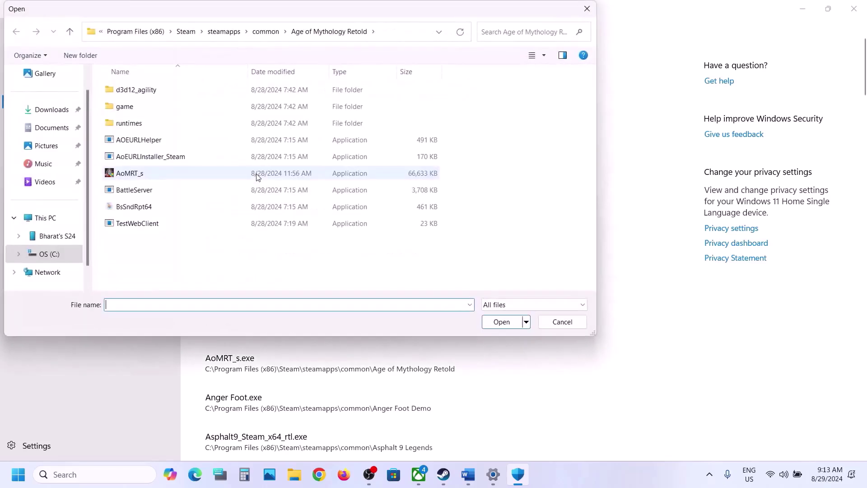
click(44, 219)
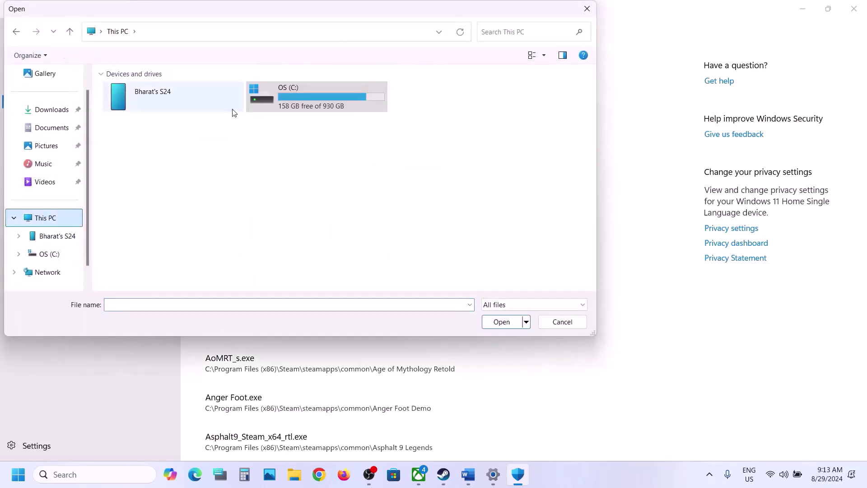
double_click(278, 94)
scroll(172, 95, down, 5)
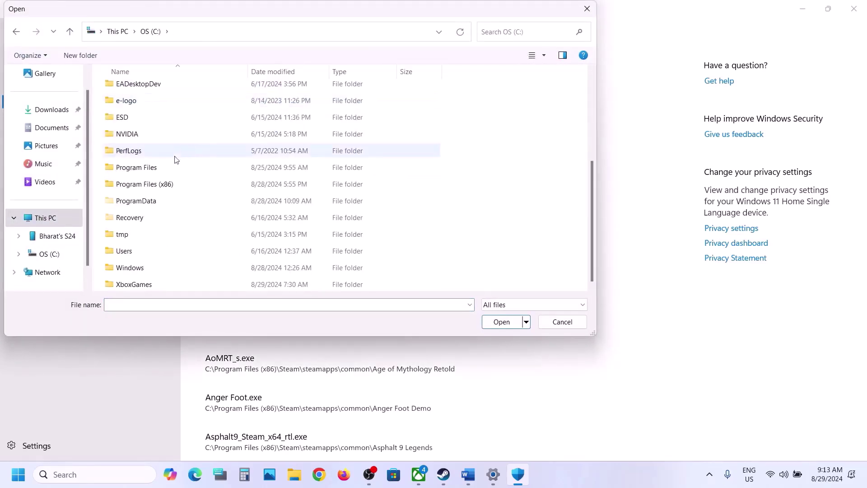
click(152, 186)
double_click(152, 185)
Go to Steam\steamapps\common\GBBBB and add the GB4 application to the allowed apps.
scroll(155, 172, down, 7)
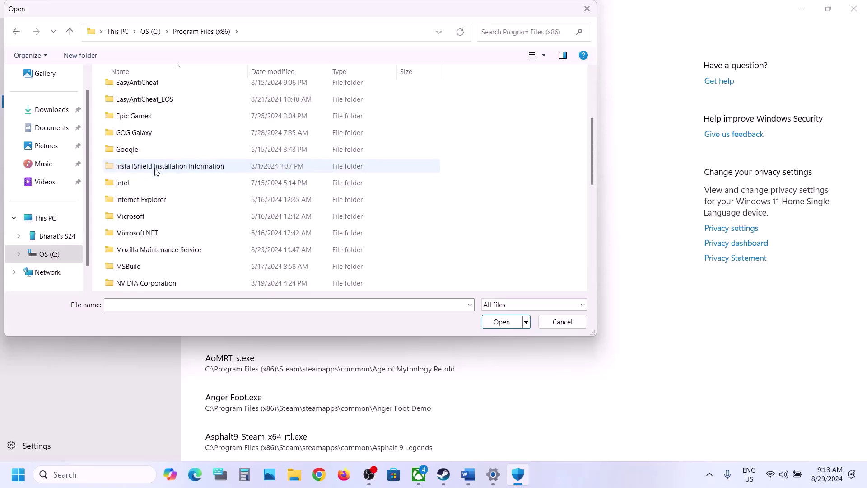
scroll(147, 179, down, 1)
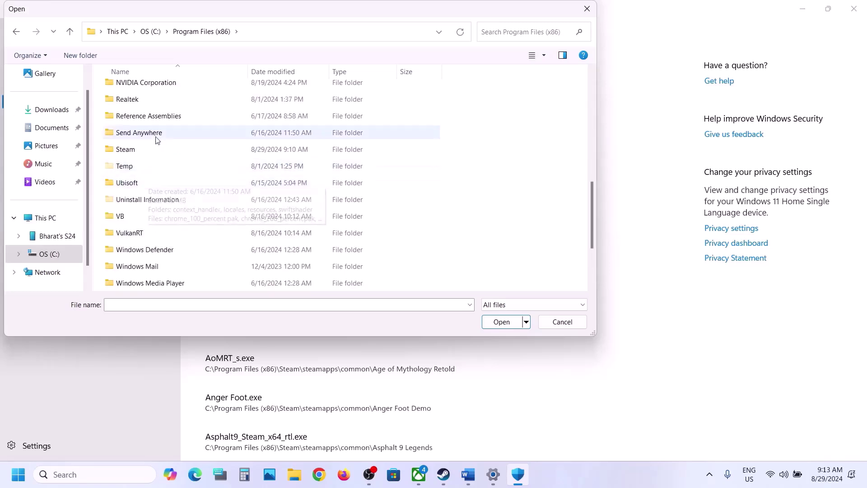
double_click(139, 149)
scroll(147, 192, down, 3)
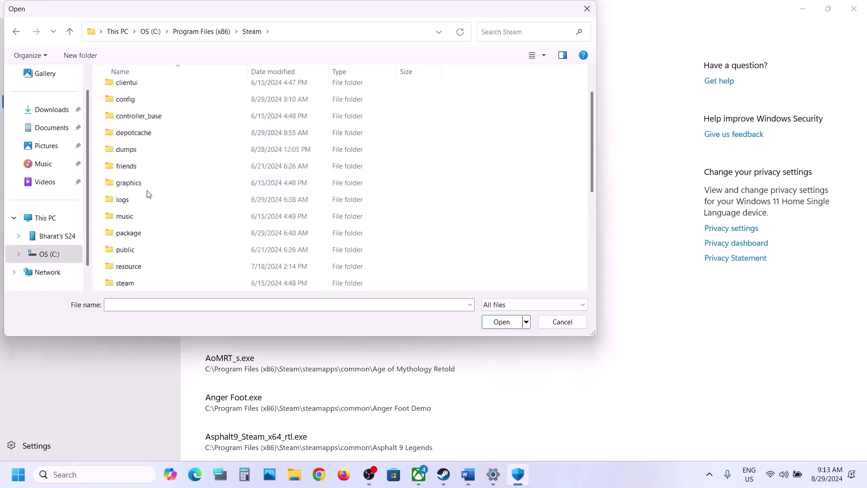
double_click(143, 201)
double_click(149, 90)
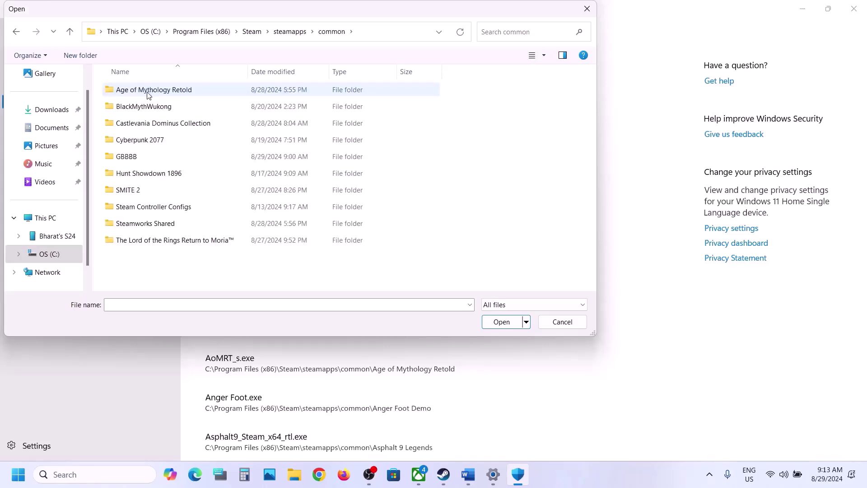
double_click(140, 156)
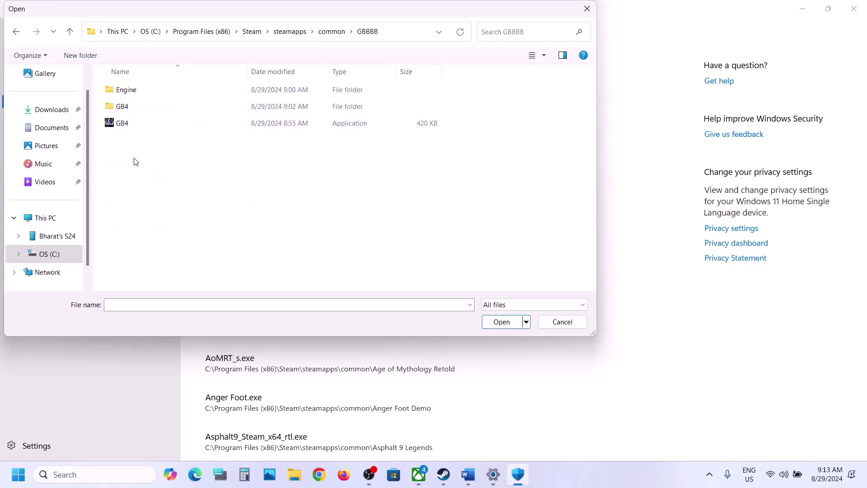
click(137, 125)
key(Return)
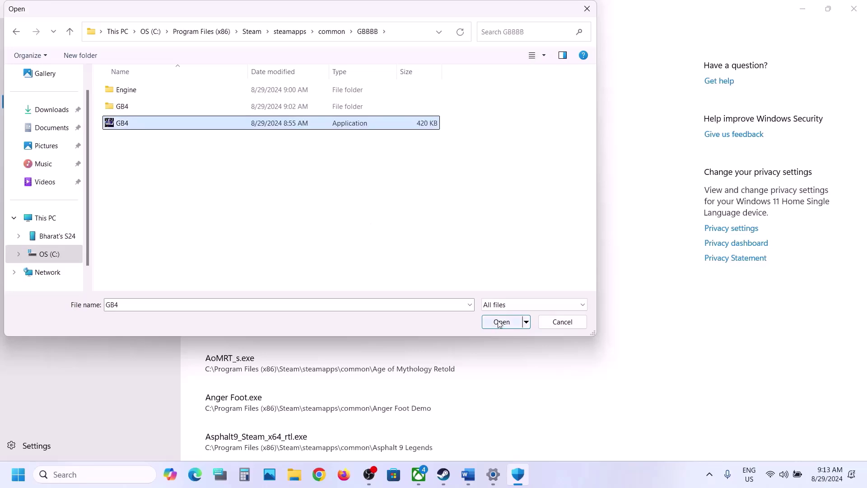
Add the GB4-Win64-Shipping application from GB4\Binaries\Win64 as another app allowed through Controlled folder access.
click(248, 120)
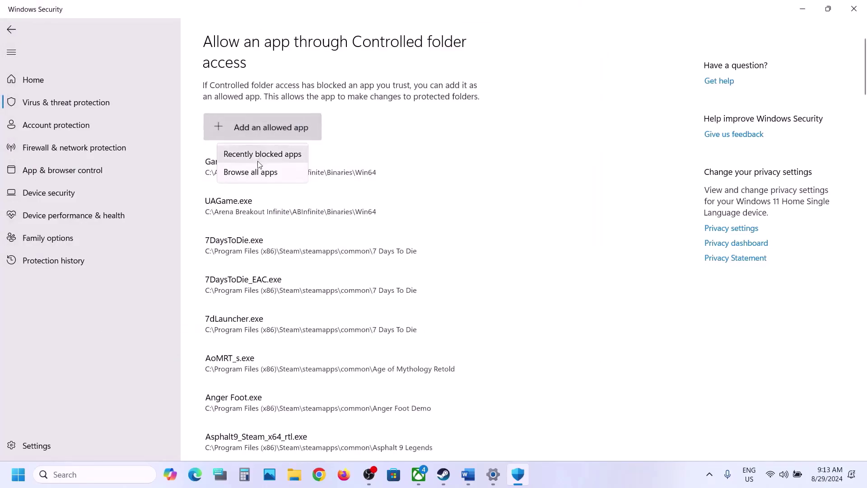
click(254, 165)
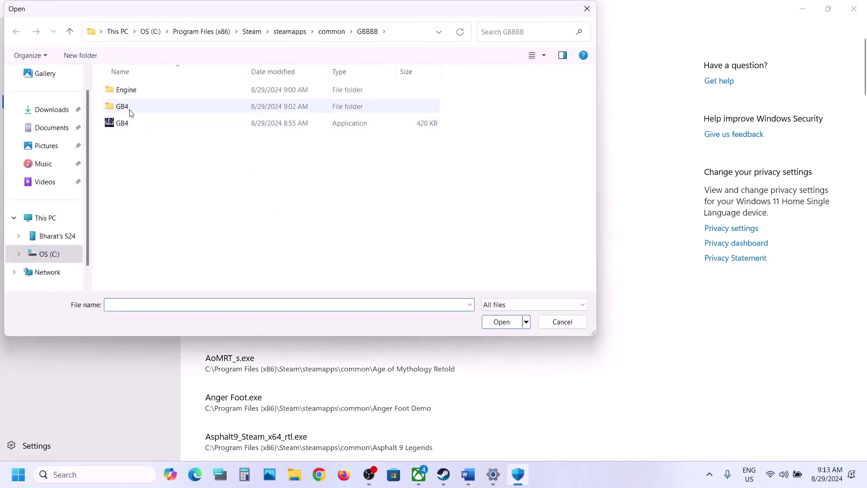
double_click(129, 108)
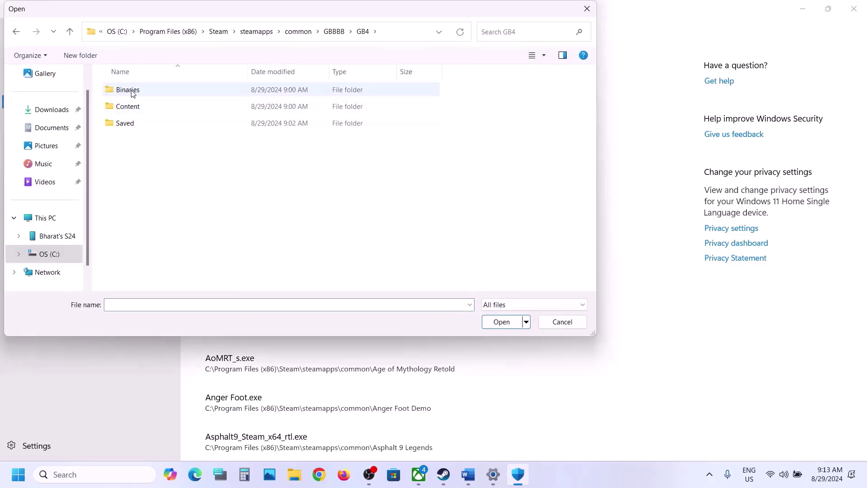
double_click(131, 91)
double_click(132, 91)
click(167, 95)
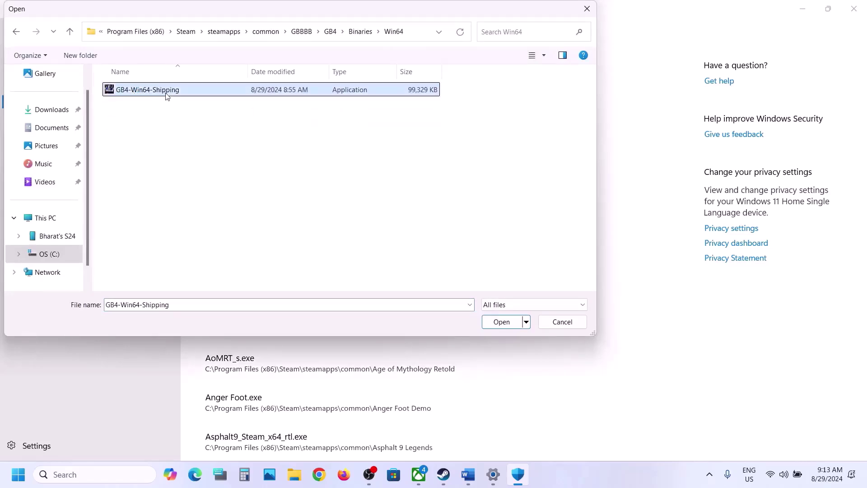
click(494, 322)
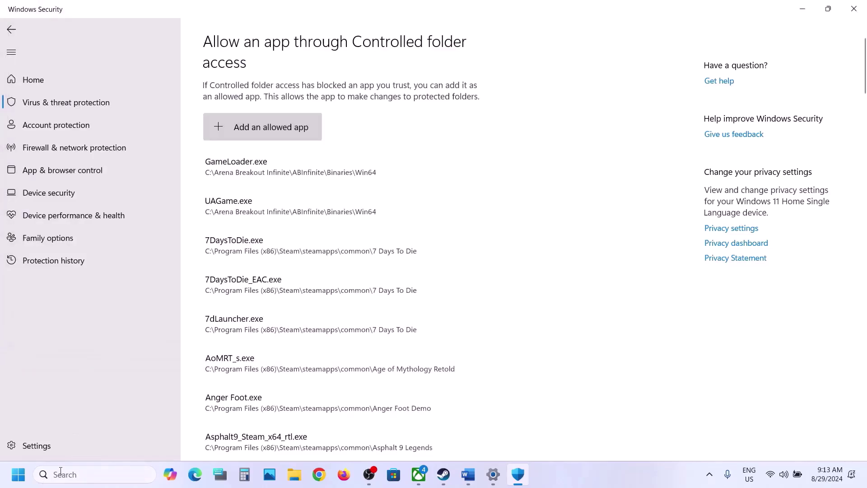
Find and open Control Panel, and go to Windows Defender Firewall under System and Security.
click(59, 472)
text(control)
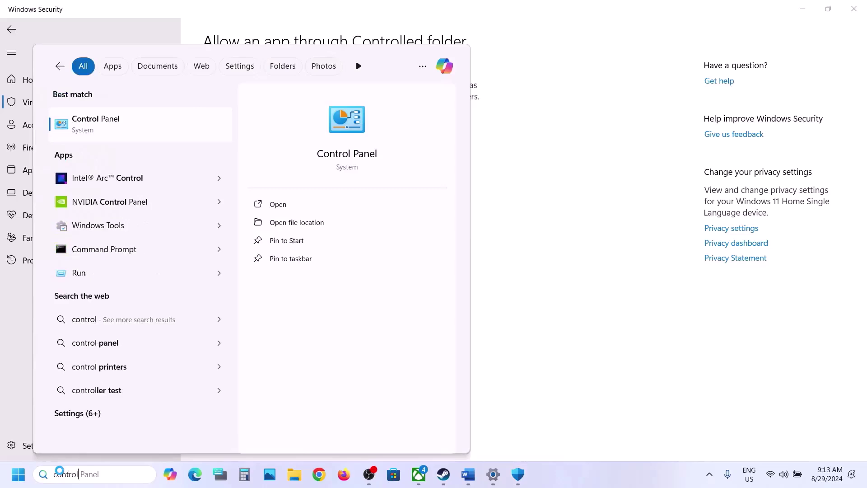
key(Escape)
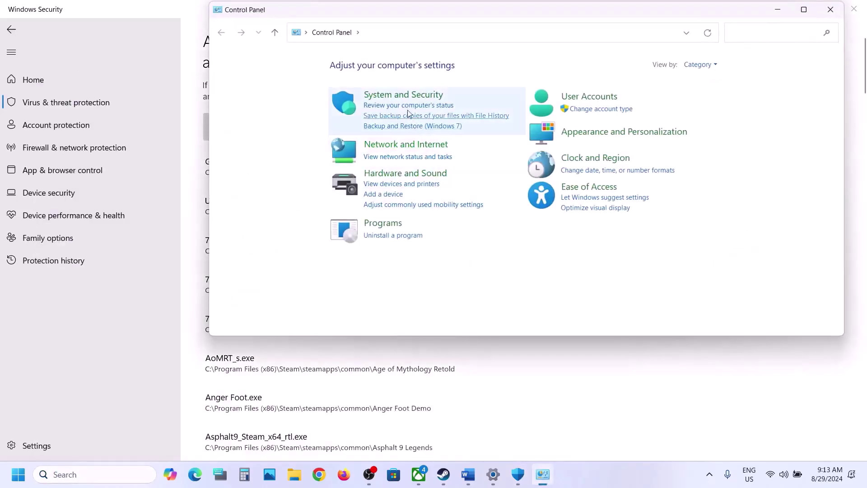
click(400, 96)
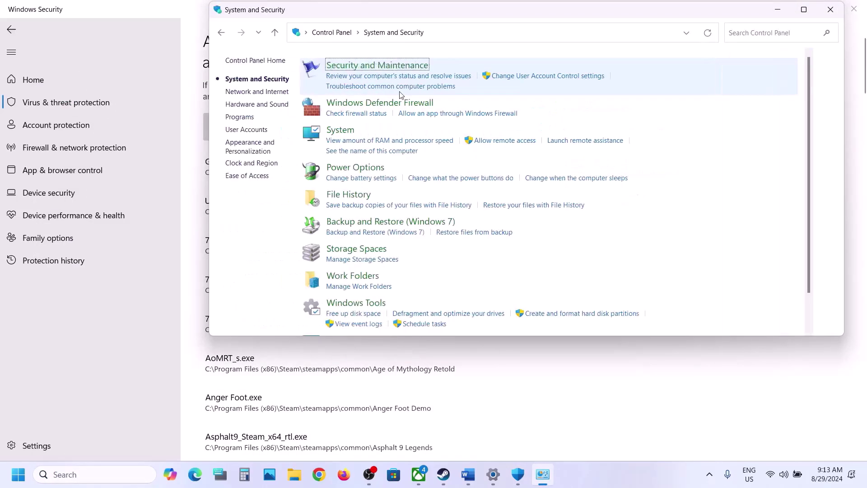
click(419, 105)
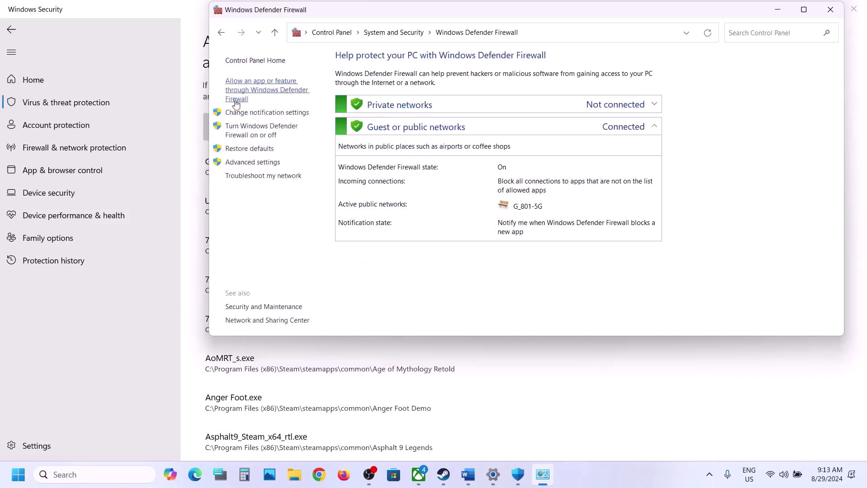
Open the apps allowed through Windows Defender Firewall, unlock the settings for changes, and start browsing for another app to allow.
click(278, 88)
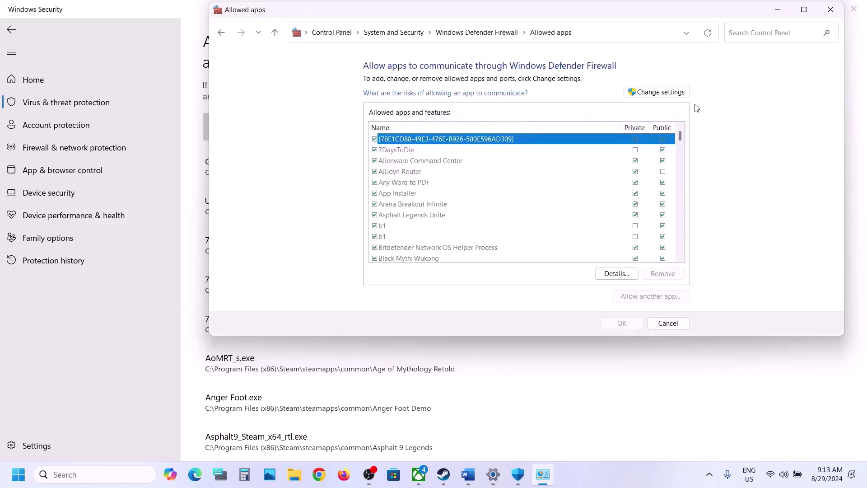
click(652, 92)
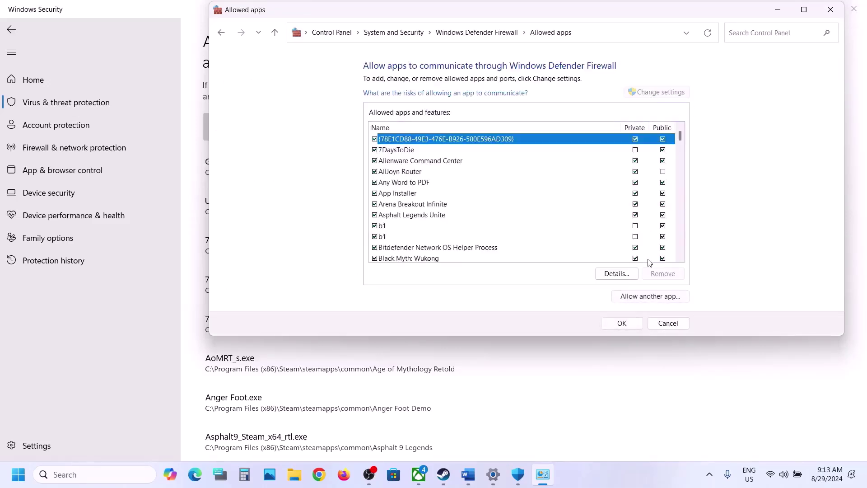
click(641, 296)
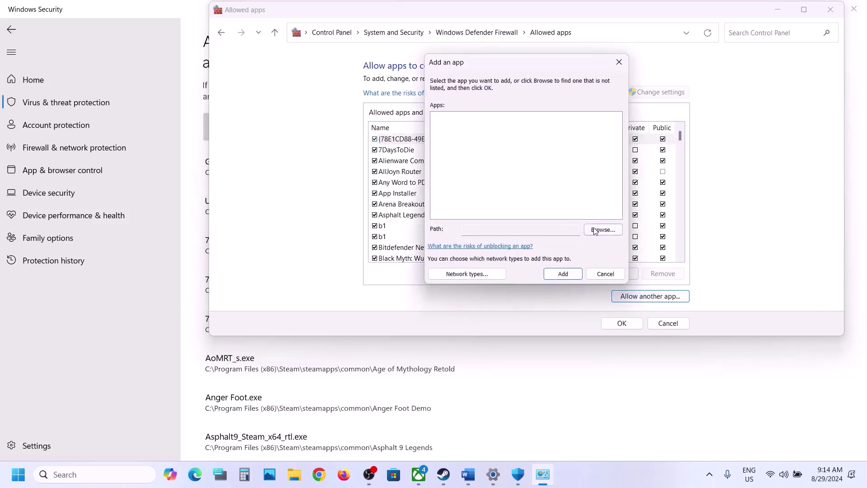
click(595, 231)
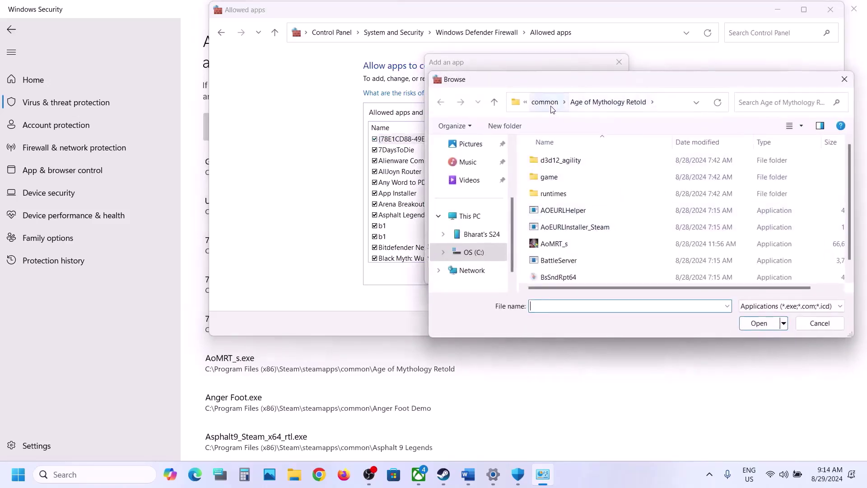
Try to add the GB4 application from the common\GBBBB folder to the firewall's allowed apps.
click(545, 102)
double_click(562, 226)
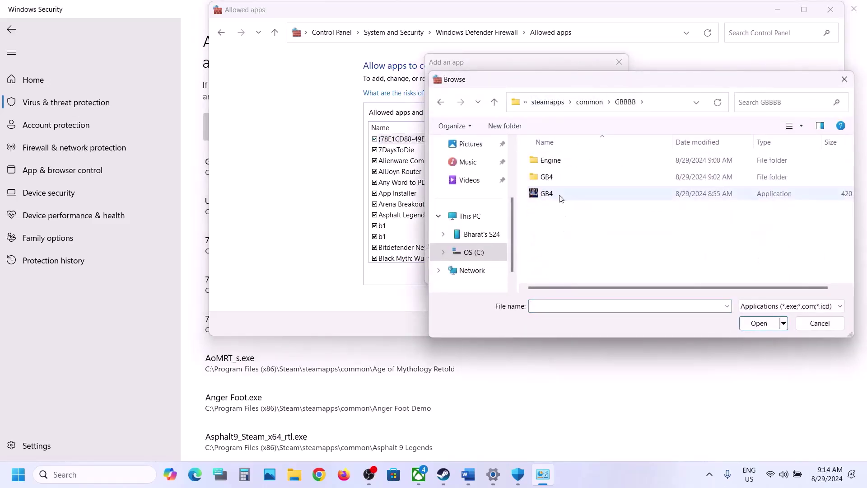
click(551, 195)
click(751, 321)
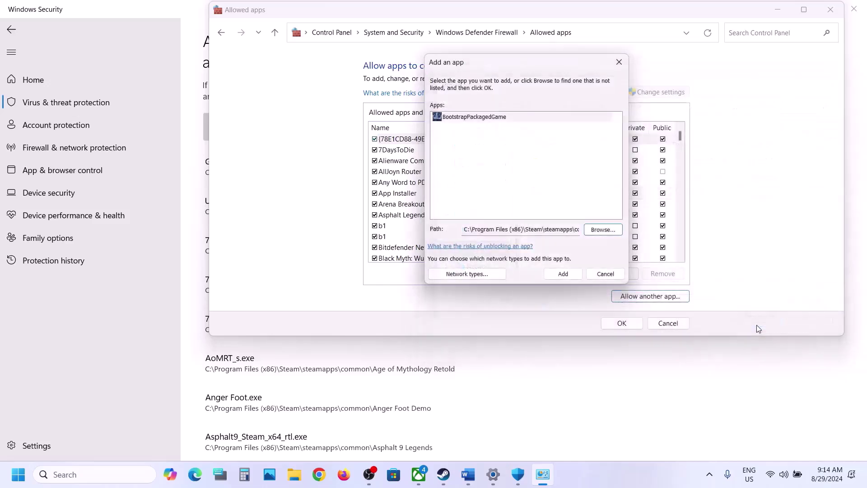
click(570, 276)
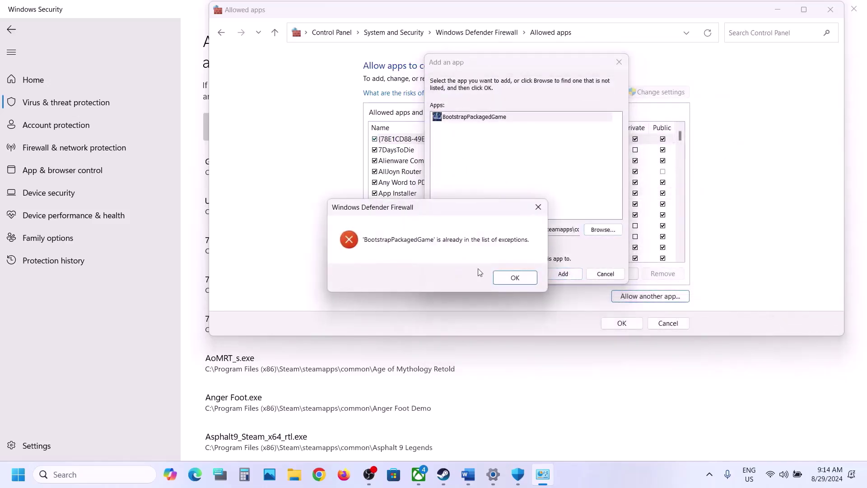
click(522, 280)
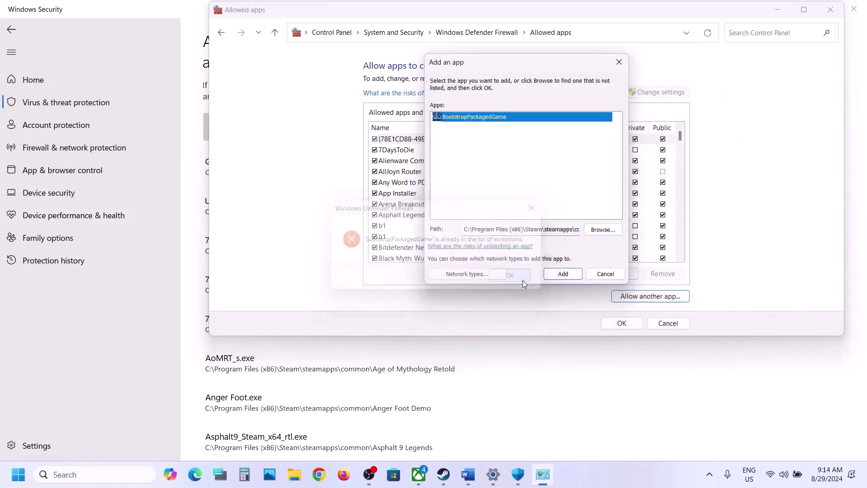
Add the GB4-Win64-Shipping application from GB4\Binaries\Win64 to the firewall's allowed apps.
click(598, 230)
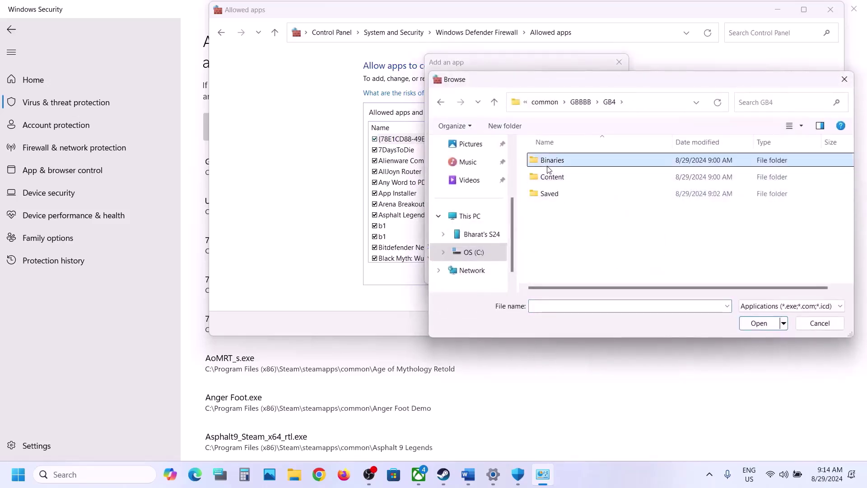
double_click(548, 161)
double_click(549, 163)
click(568, 162)
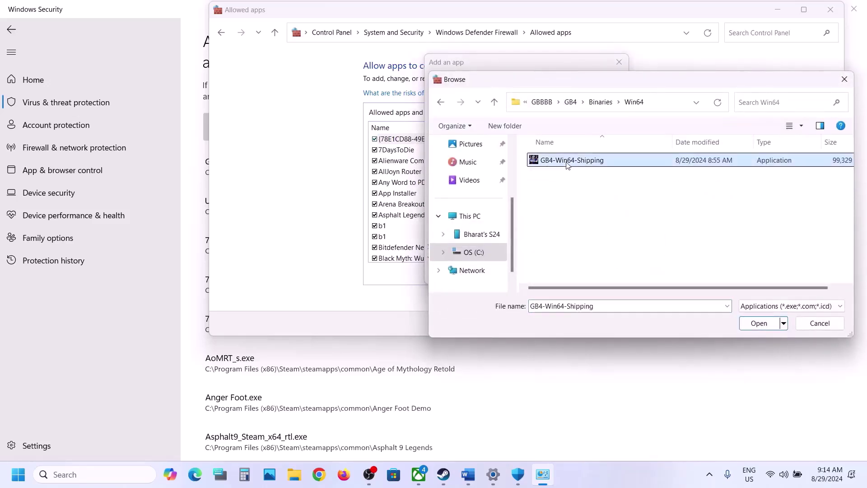
click(763, 323)
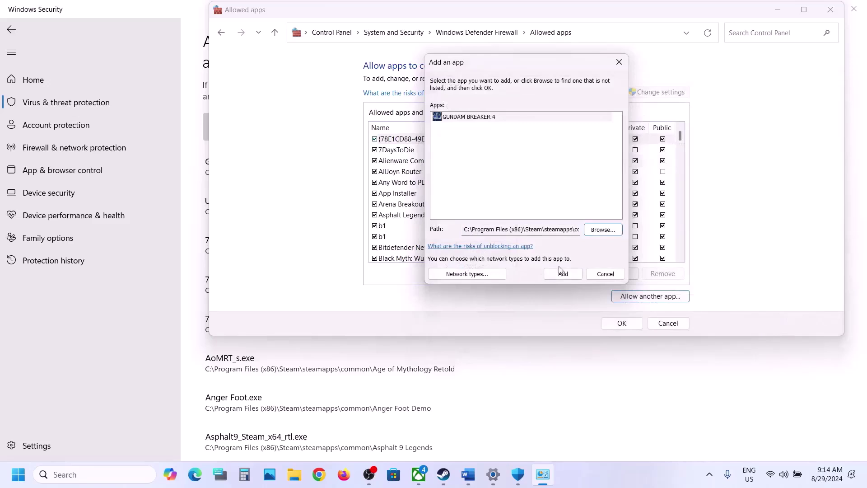
click(561, 274)
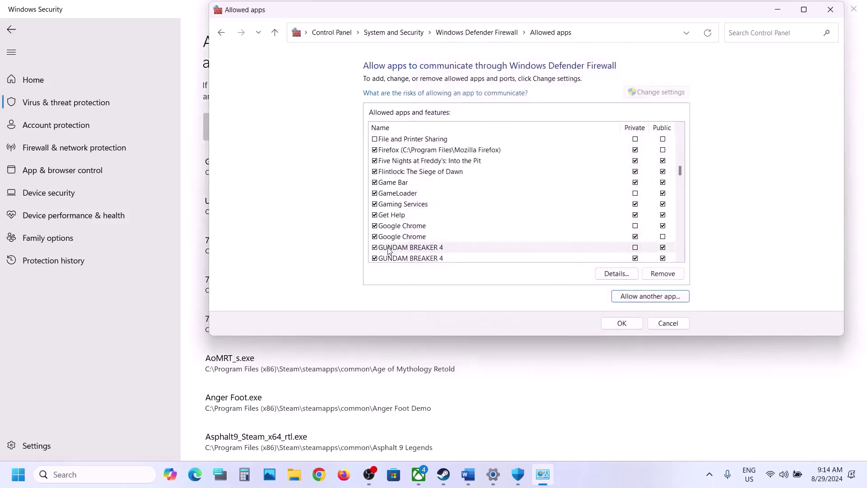
Select the GUNDAM BREAKER 4 entry, save the firewall's allowed apps, and close the firewall, Windows Security and Settings windows.
click(397, 240)
click(413, 248)
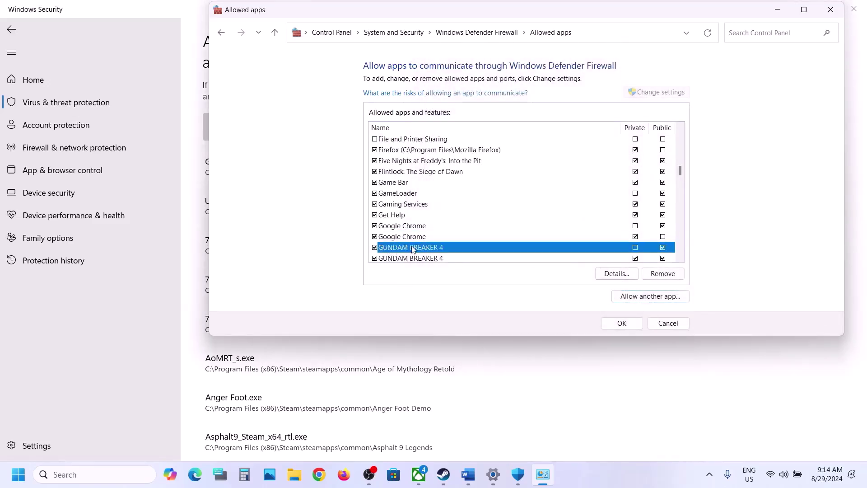
click(610, 324)
click(833, 11)
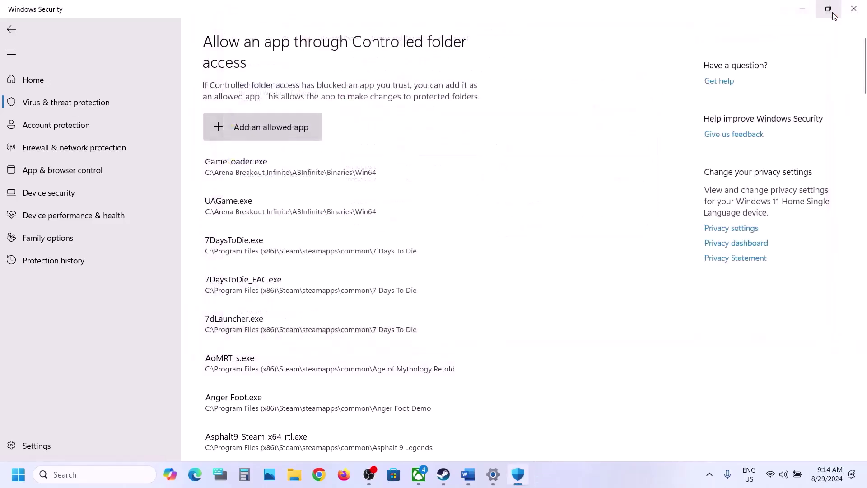
click(853, 8)
click(853, 6)
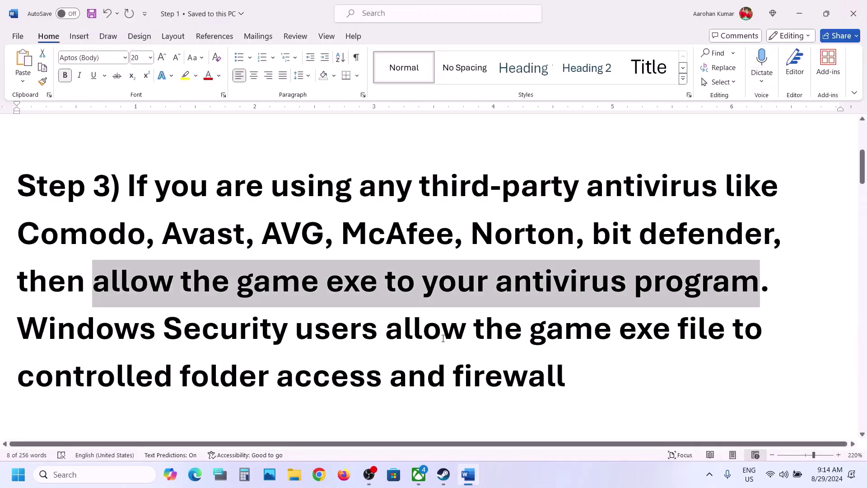
Read Step 4 of the Word document on clean graphics driver installation, highlighting the NVIDIA and AMD download links.
scroll(443, 339, down, 4)
scroll(443, 339, down, 3)
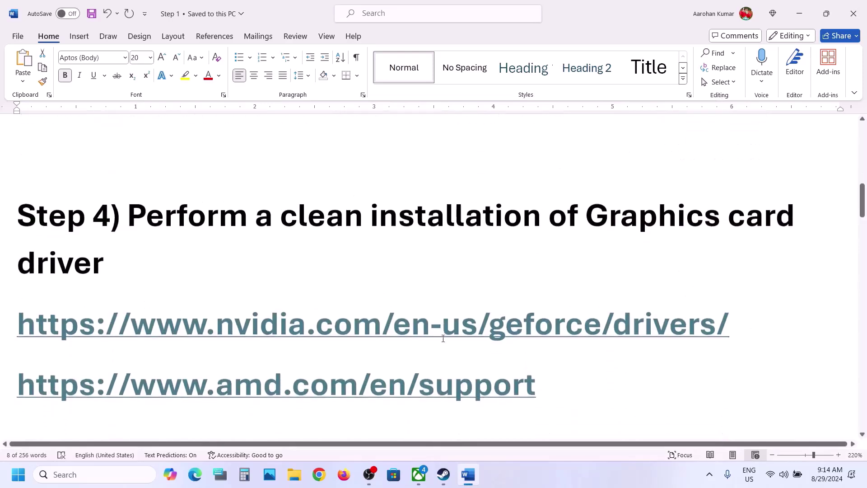
scroll(443, 339, down, 2)
scroll(443, 339, up, 1)
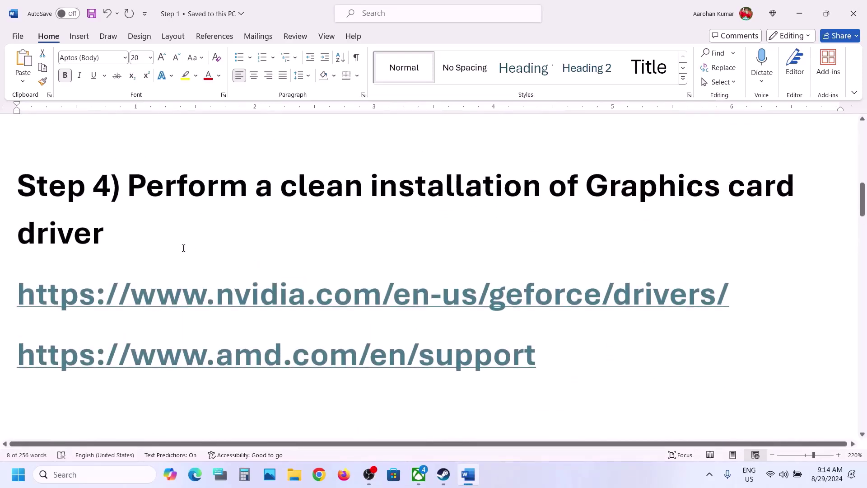
drag(184, 248, 591, 267)
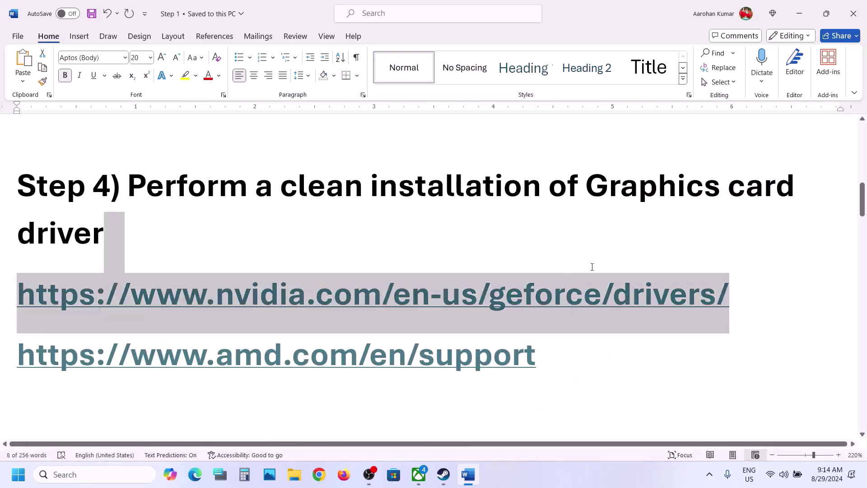
drag(183, 357, 473, 357)
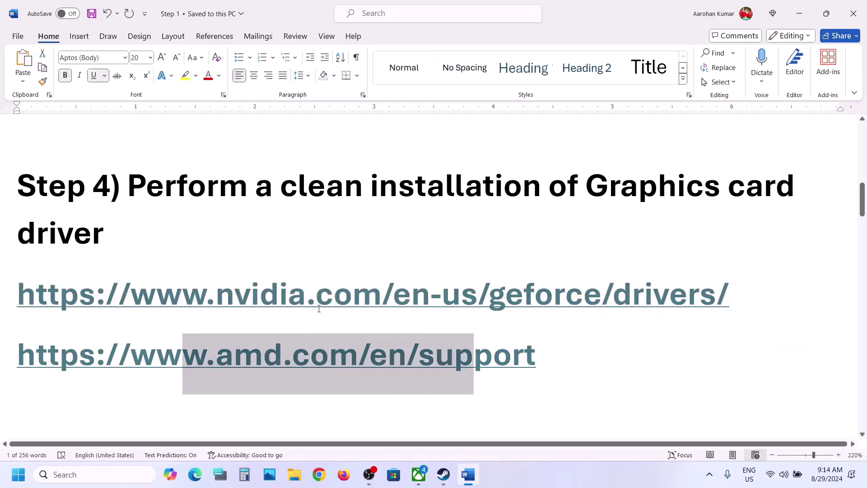
drag(202, 288, 412, 294)
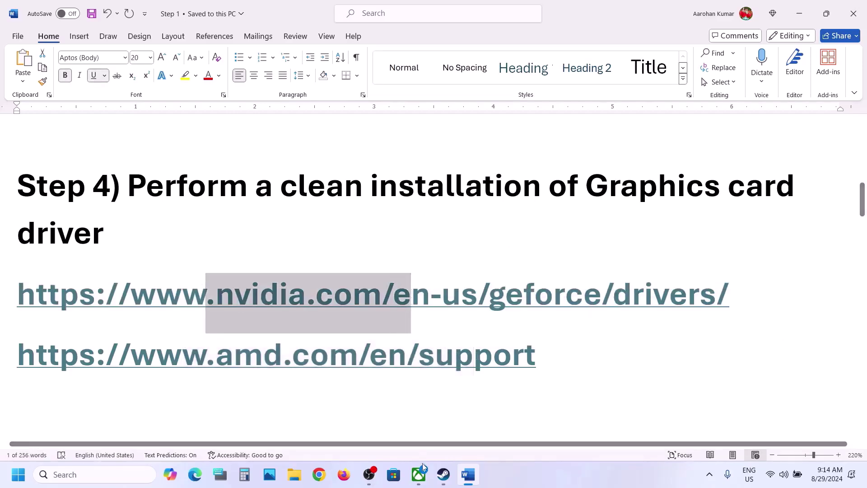
Switch to NVIDIA's drivers page in Chrome and run a manual driver search for the GeForce RTX 3050 Laptop GPU on Windows 11.
click(457, 482)
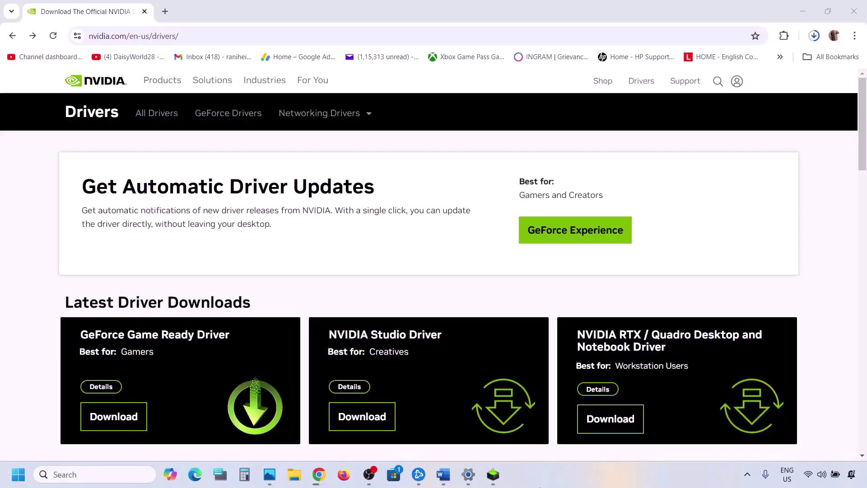
scroll(201, 323, down, 8)
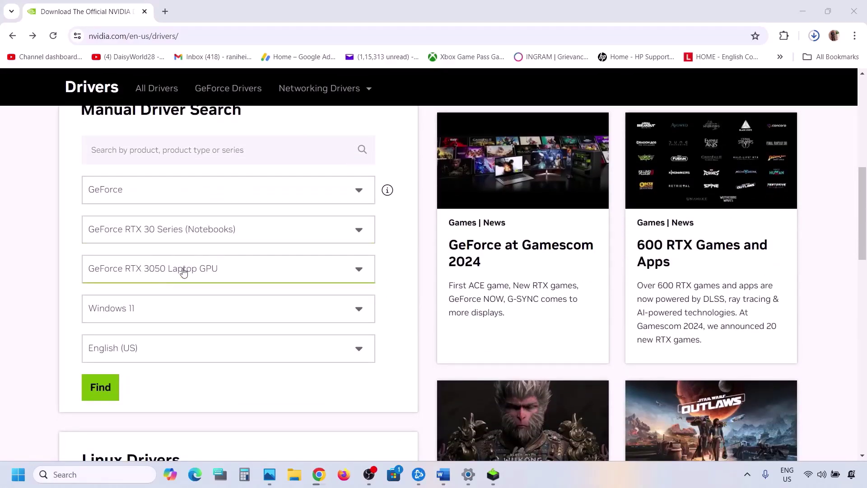
click(156, 243)
click(72, 251)
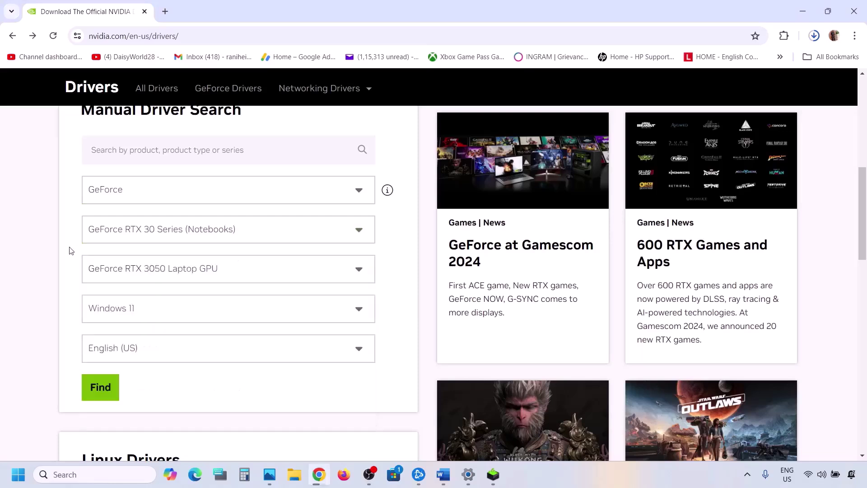
click(128, 322)
click(47, 295)
scroll(167, 321, down, 1)
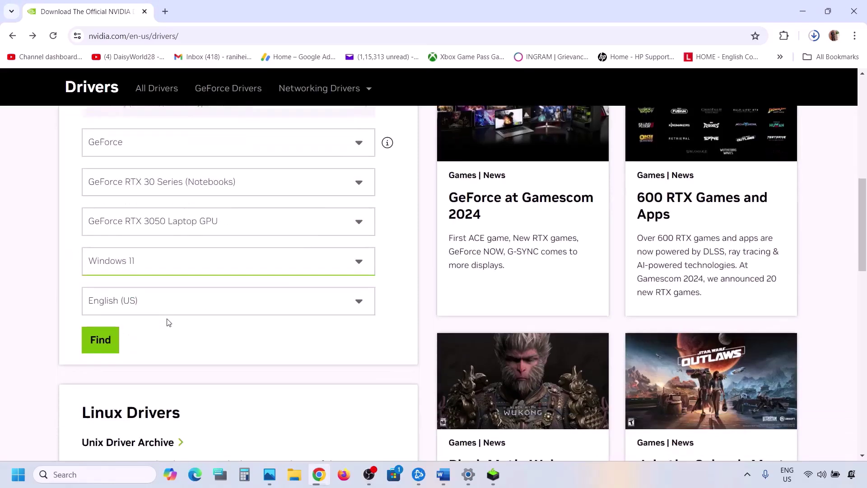
click(104, 339)
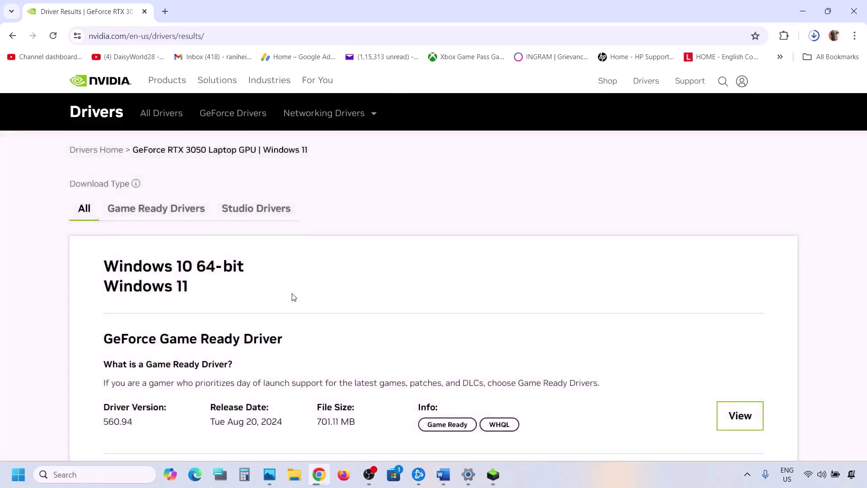
Open the details of GeForce Game Ready Driver 560.94 and download it.
scroll(292, 298, down, 2)
scroll(293, 297, down, 1)
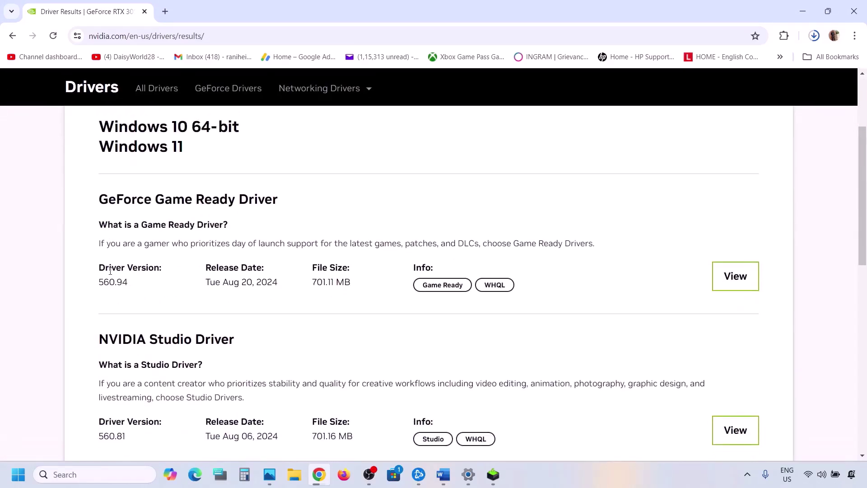
drag(105, 270, 158, 265)
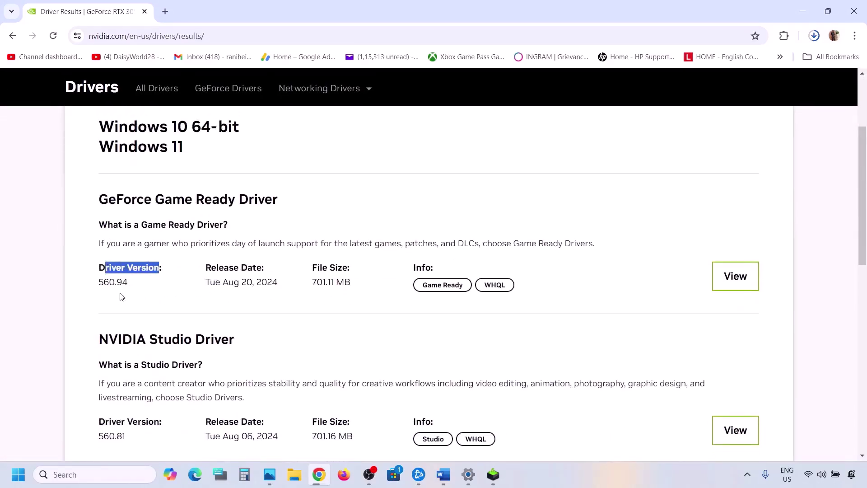
drag(103, 283, 136, 285)
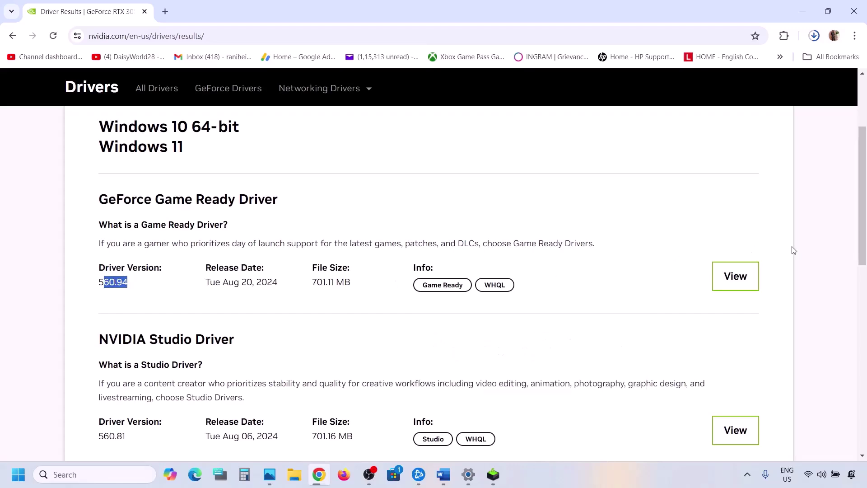
click(736, 276)
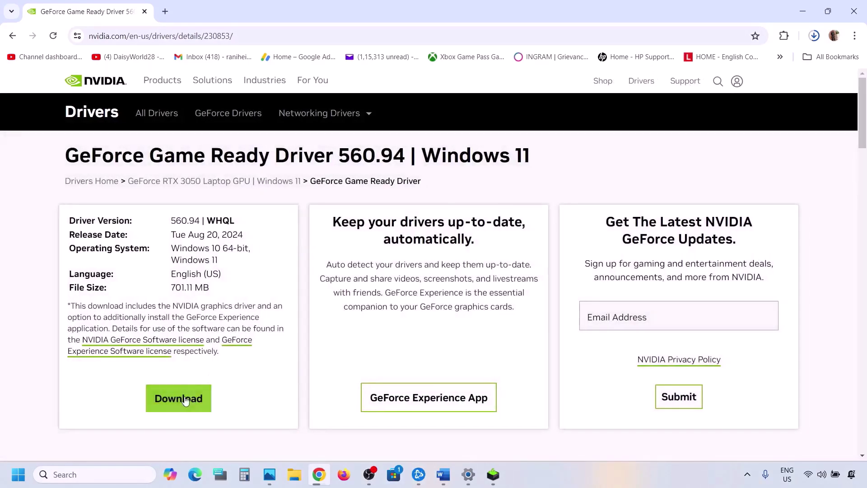
click(182, 401)
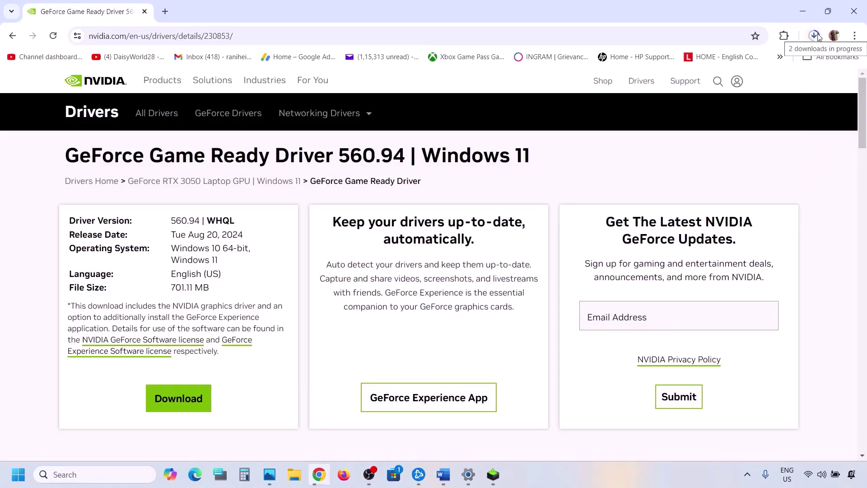
Switch to the NVIDIA Installer, accept the license, and start a Custom (Advanced) installation with Perform a clean installation enabled.
click(494, 480)
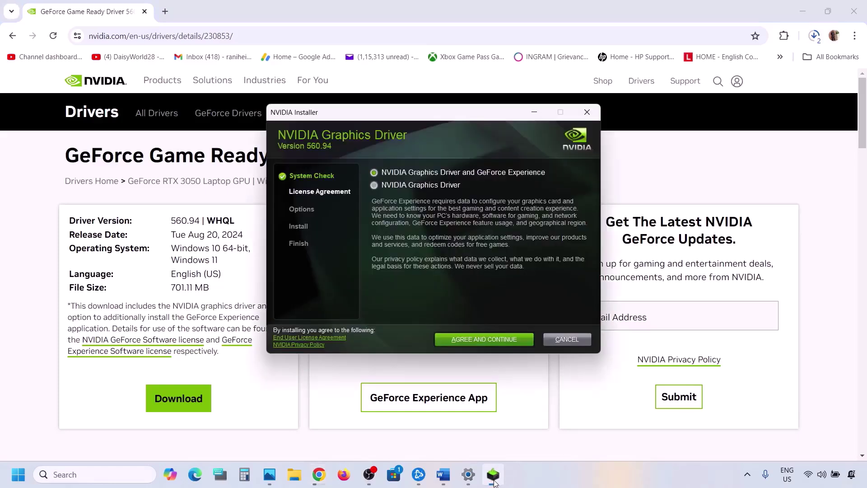
click(485, 340)
click(397, 237)
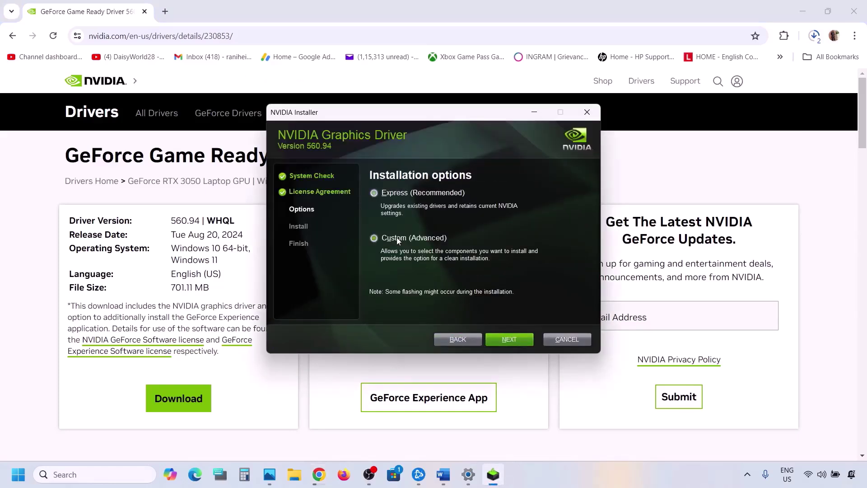
click(502, 340)
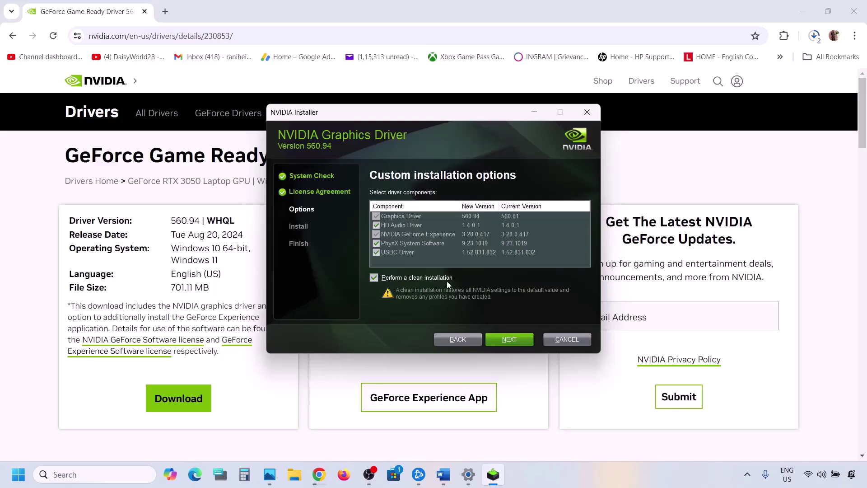
click(512, 341)
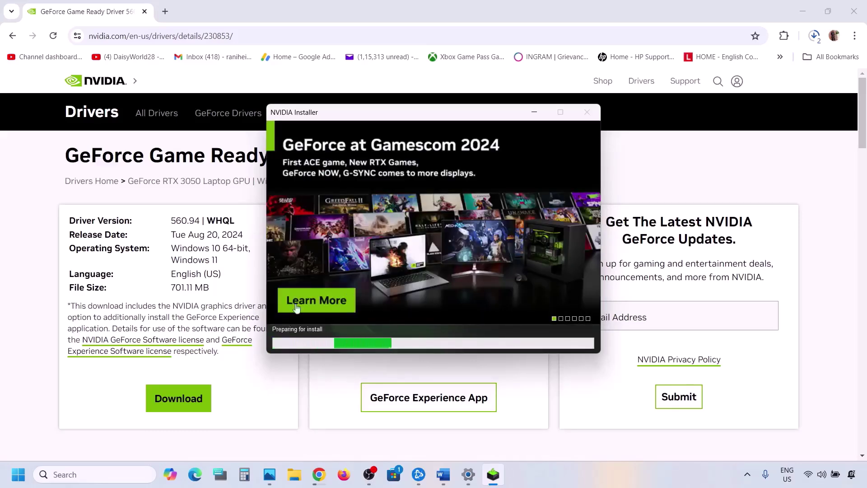
Bring up the computer's power options, then dismiss them without restarting.
key(super)
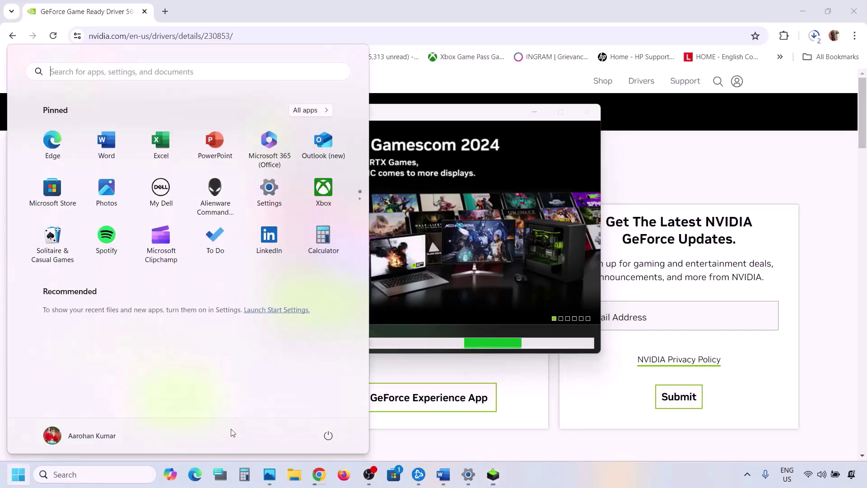
click(327, 437)
click(549, 254)
click(550, 254)
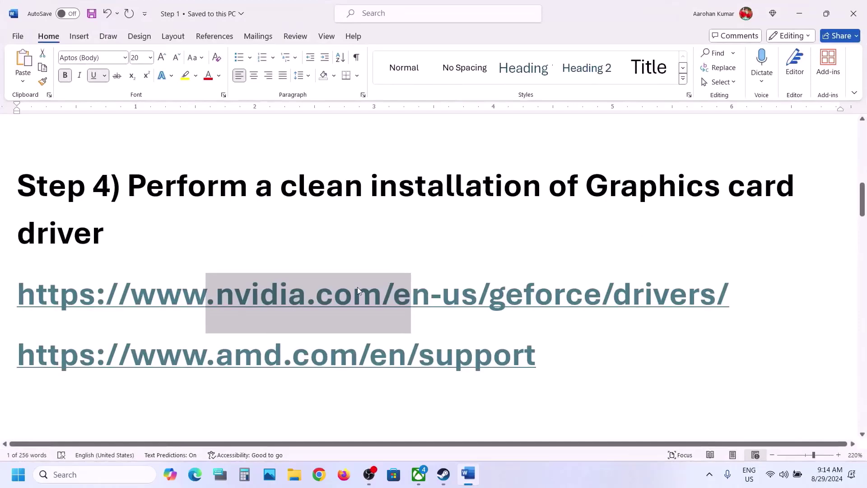
Read Step 5 of the Word document on running the game on the dedicated graphics card, highlighting its heading.
scroll(357, 287, down, 5)
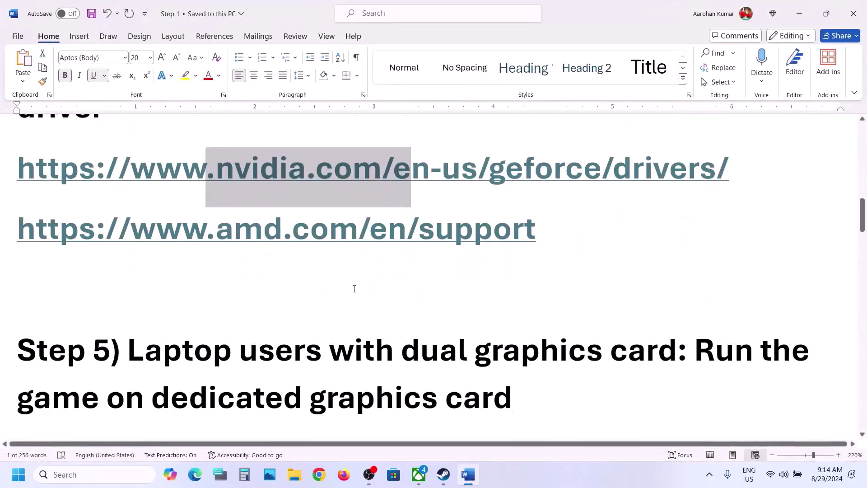
drag(126, 316, 588, 316)
click(587, 318)
double_click(547, 322)
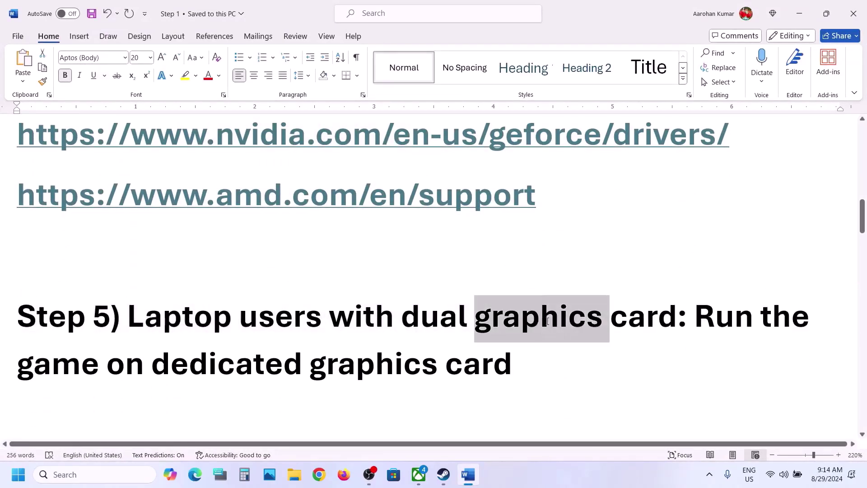
Minimize the Word document and open the Windows Graphics settings by searching for "graphics".
click(799, 12)
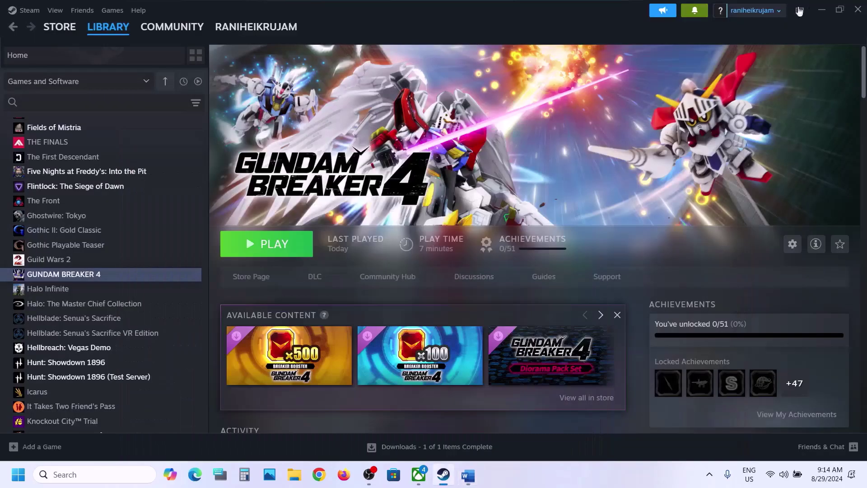
click(62, 474)
text(graphics)
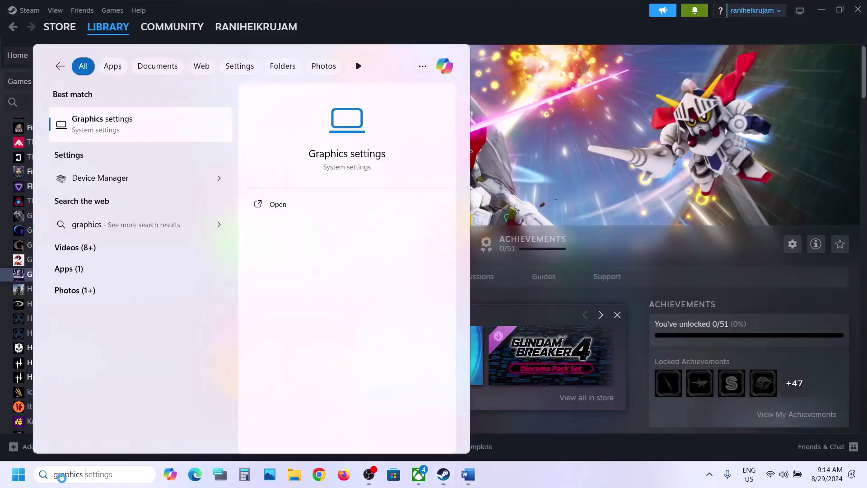
click(139, 131)
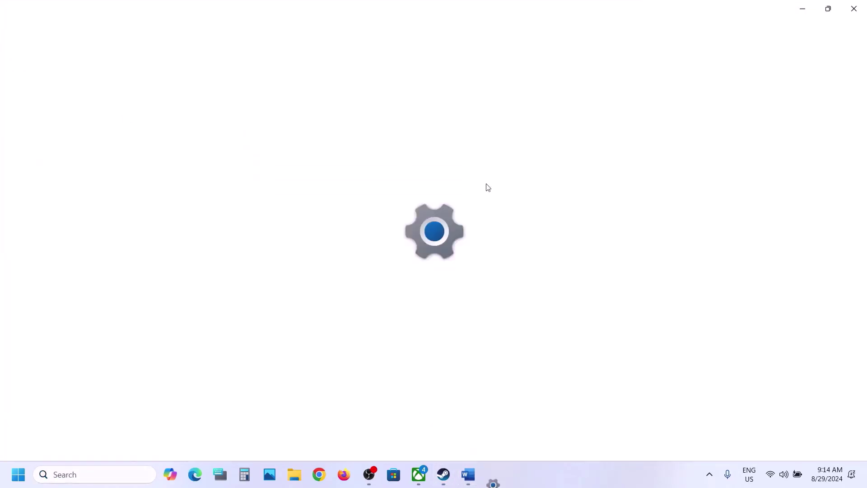
Add the GB4 application from the steamapps\common\GBBBB folder to the custom graphics options for apps.
click(273, 207)
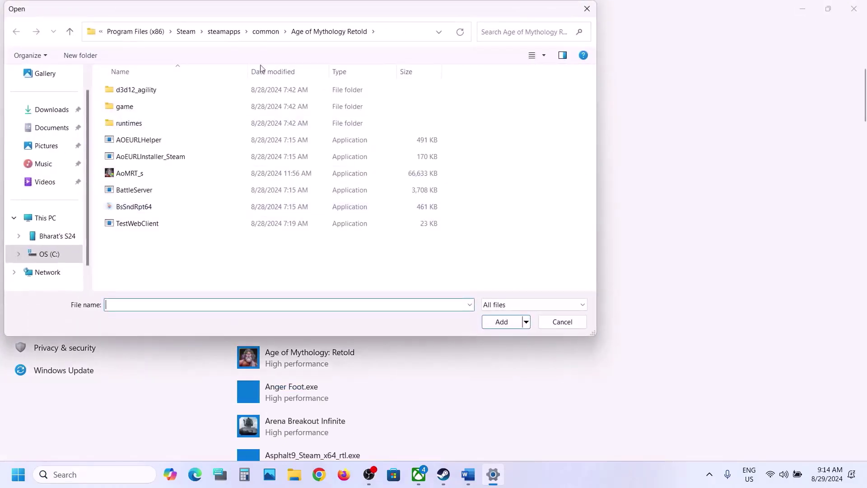
click(265, 32)
click(130, 157)
double_click(130, 157)
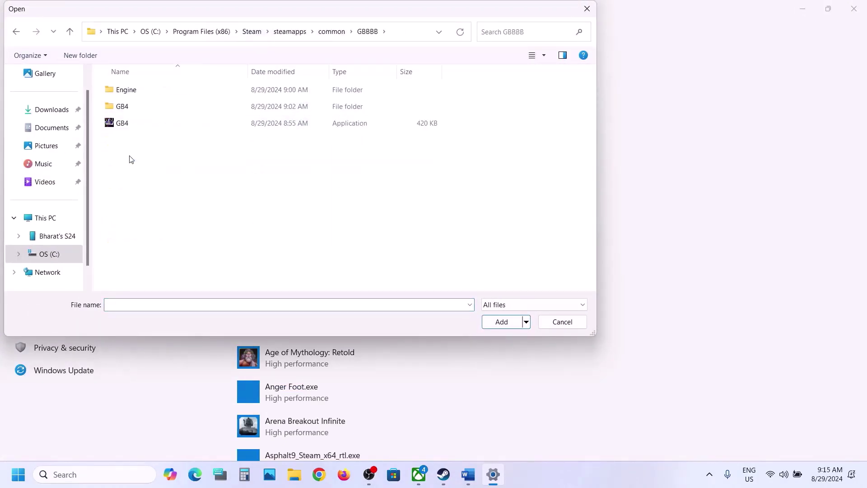
click(131, 124)
click(499, 322)
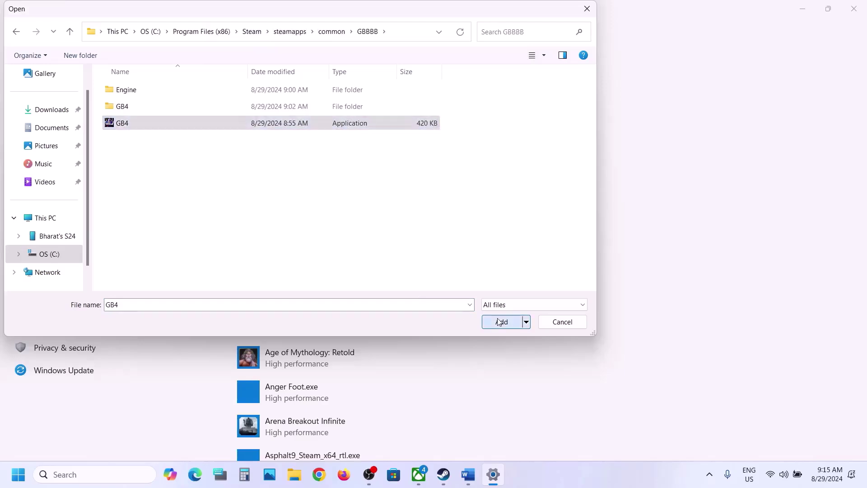
Set the graphics preference of the added GB4.exe entry to High performance and save it.
scroll(451, 323, down, 3)
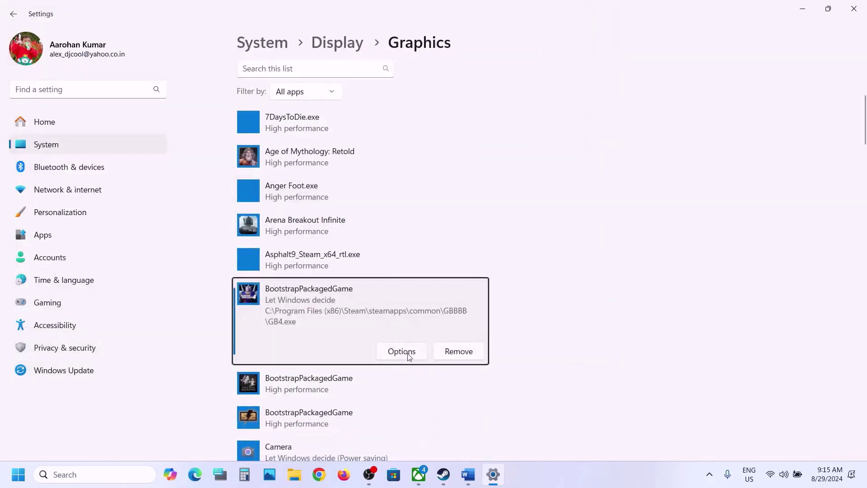
click(402, 351)
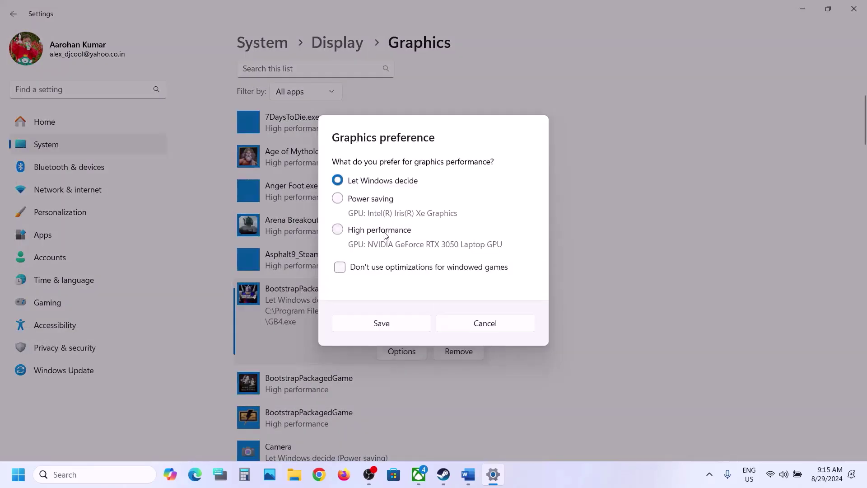
click(388, 332)
Add GB4-Win64-Shipping from the game's GB4\Binaries\Win64 folder to the custom graphics options for apps.
scroll(386, 329, up, 5)
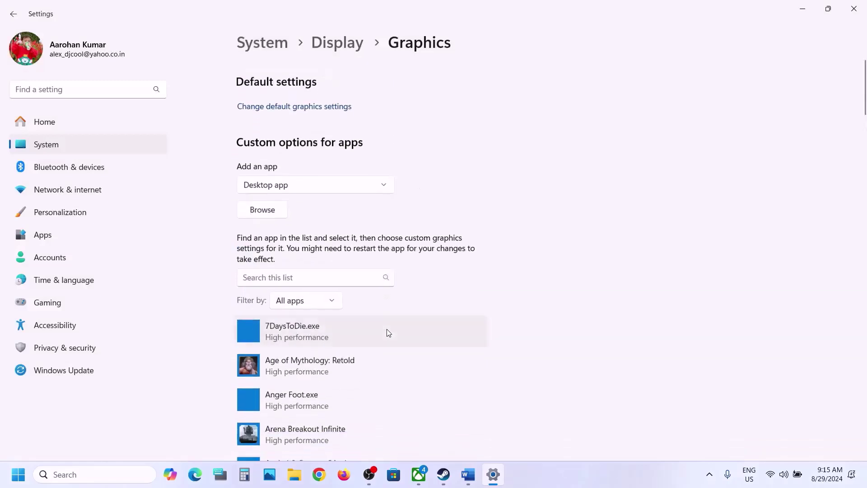
click(271, 209)
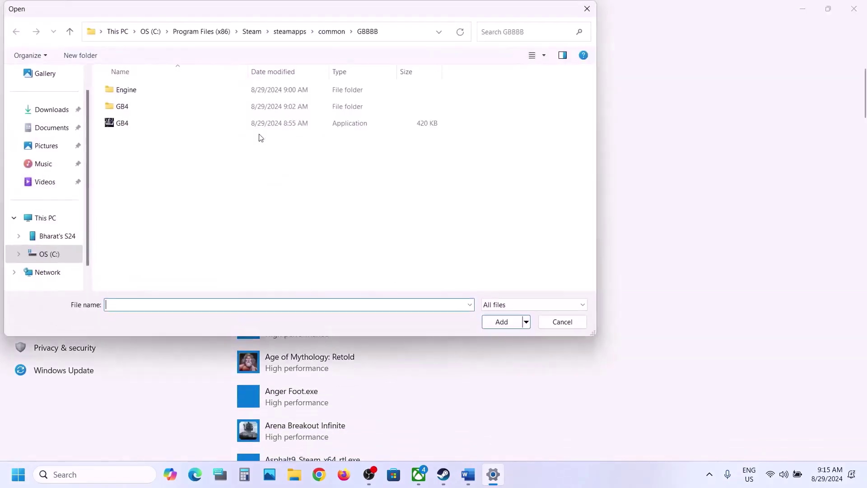
double_click(137, 108)
double_click(129, 90)
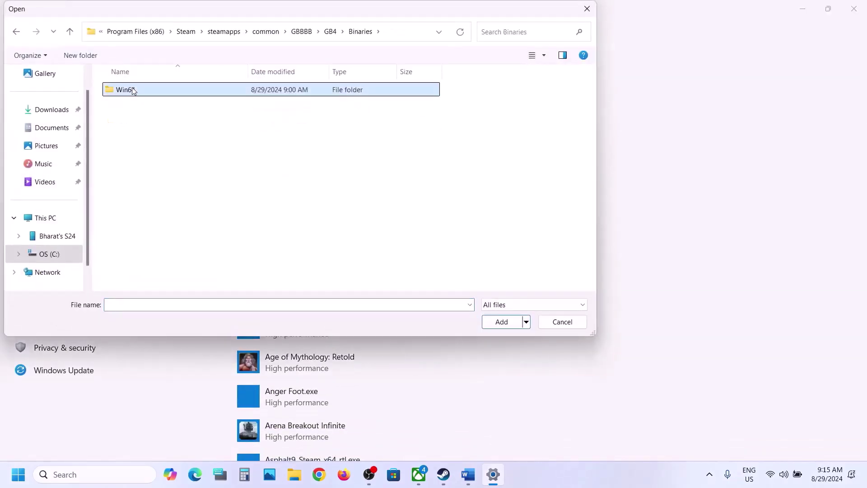
double_click(132, 89)
click(170, 92)
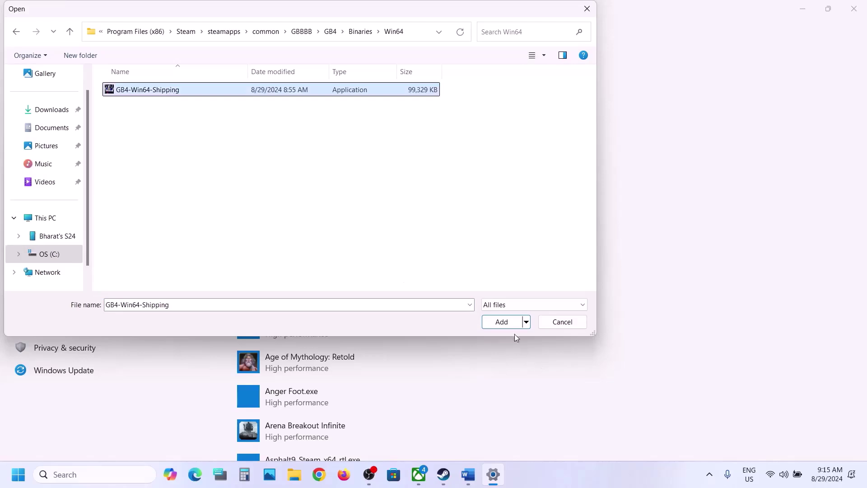
click(501, 321)
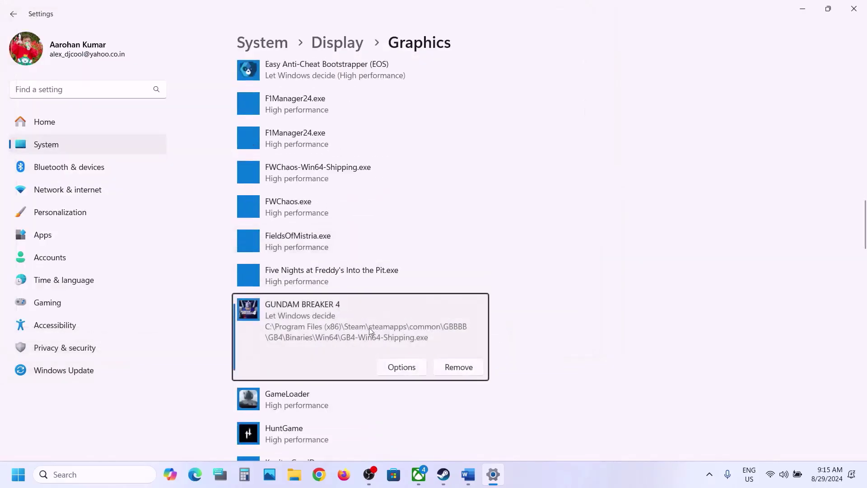
Set the GUNDAM BREAKER 4 entry's graphics preference to High performance, save it, and close Settings.
click(402, 368)
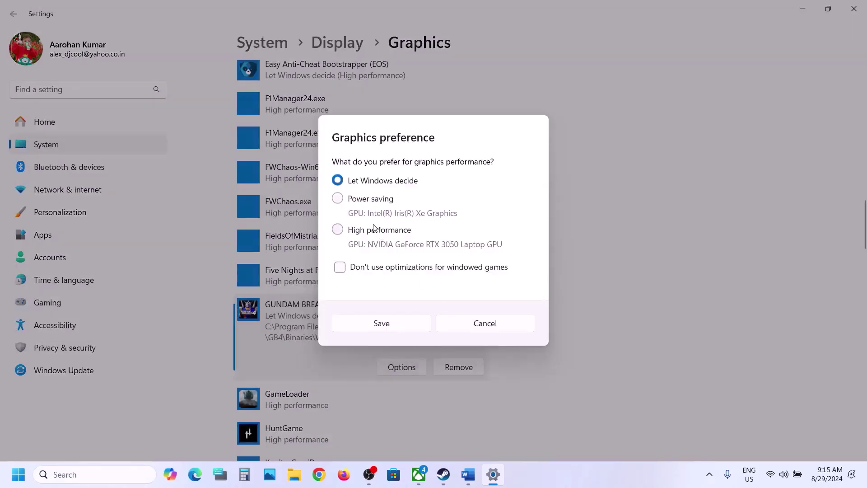
click(373, 325)
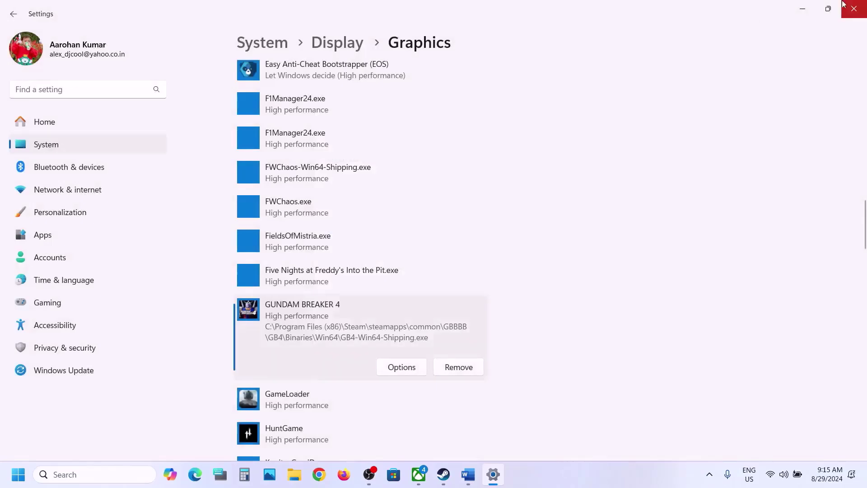
click(854, 9)
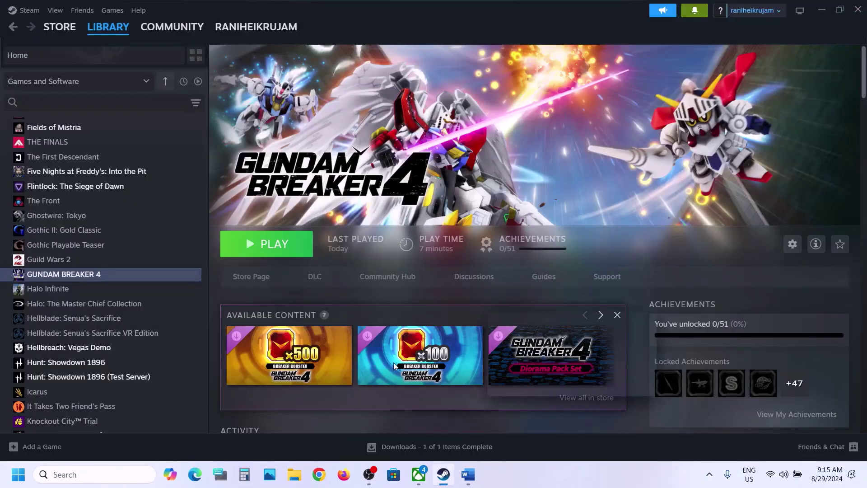
Return to the Word document and read Step 6, highlighting the text "Verify the game files".
mouse_move(394, 366)
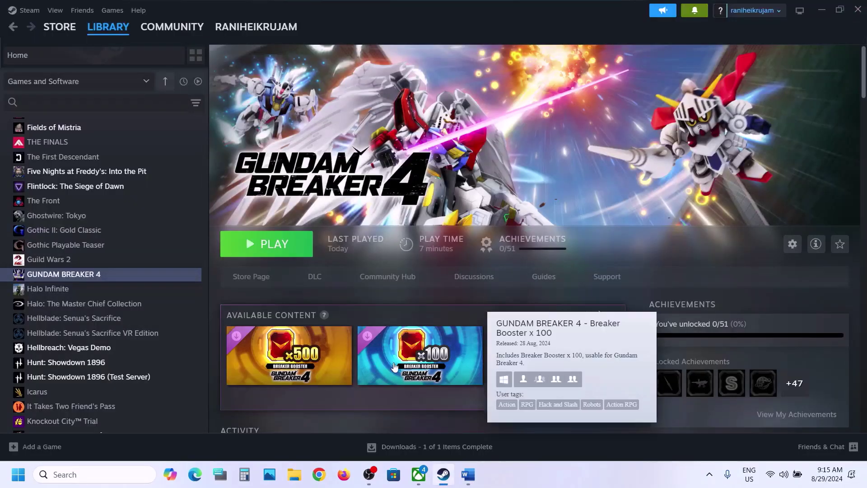
click(468, 475)
scroll(342, 322, down, 5)
scroll(228, 333, up, 3)
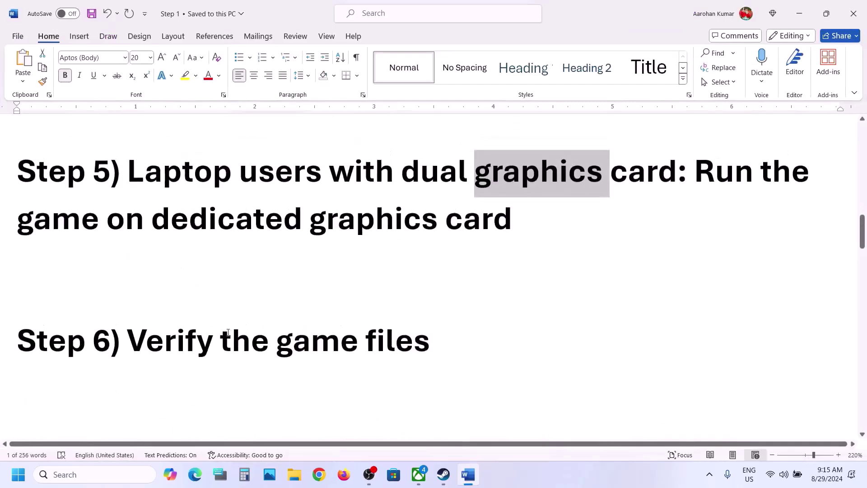
drag(143, 339, 429, 341)
Switch to Steam and verify the integrity of GUNDAM BREAKER 4's installed game files.
click(443, 474)
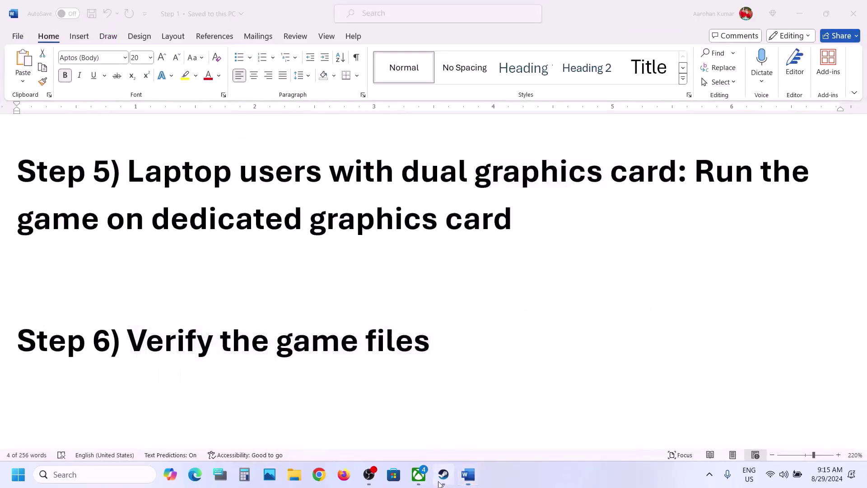
right_click(103, 276)
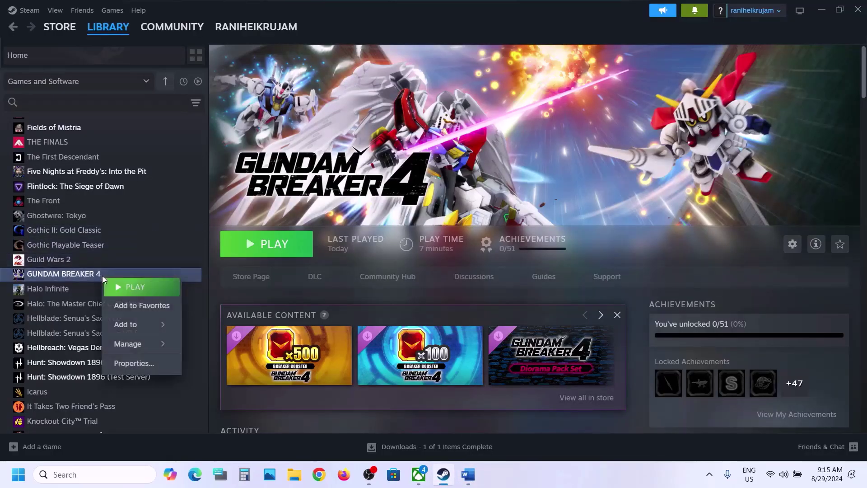
click(145, 370)
click(264, 174)
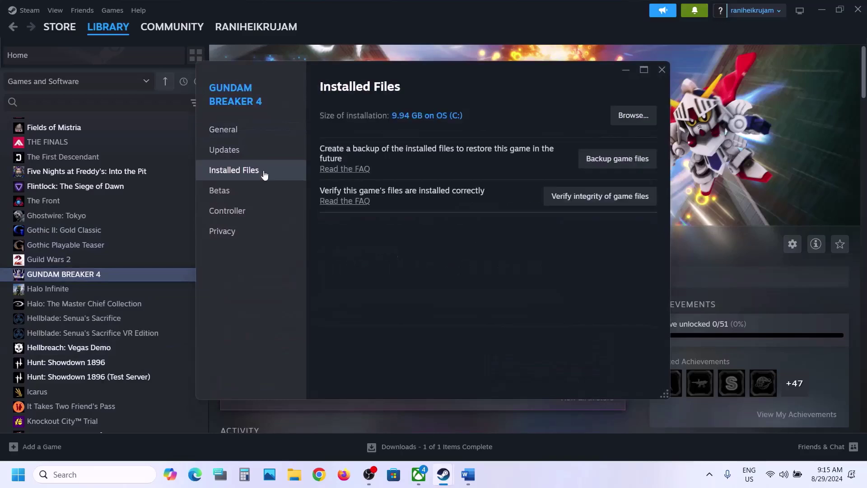
click(597, 197)
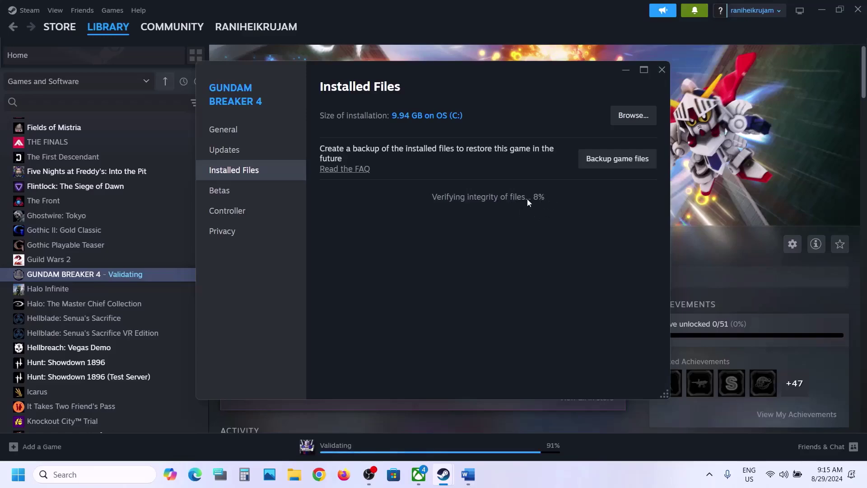
click(697, 200)
Return to the Word document and copy the Visual C++ downloads link under Step 7.
click(467, 474)
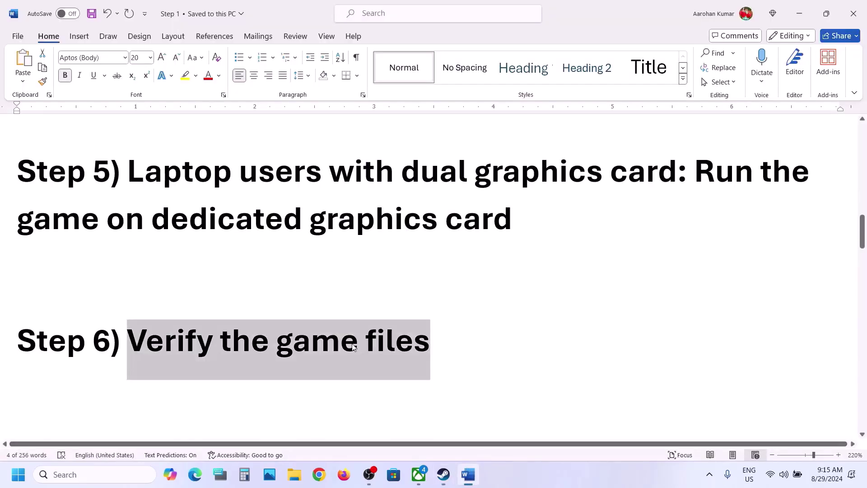
scroll(353, 347, down, 5)
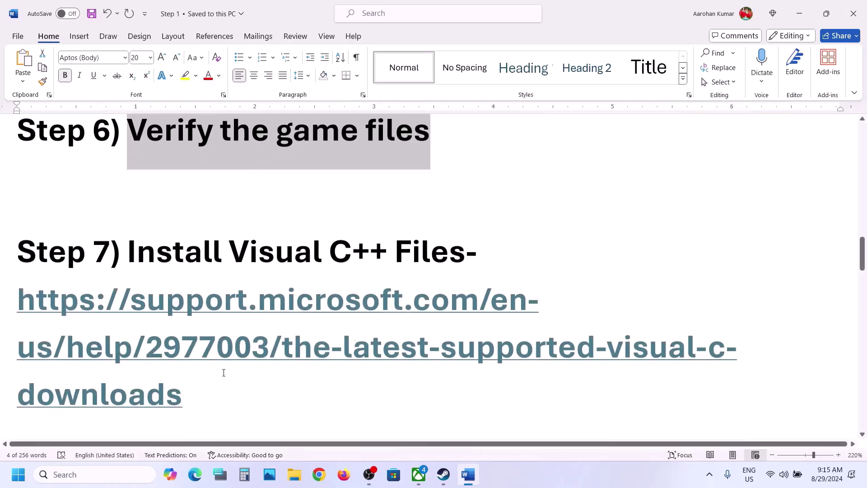
drag(210, 390, 15, 303)
key(ctrl+c)
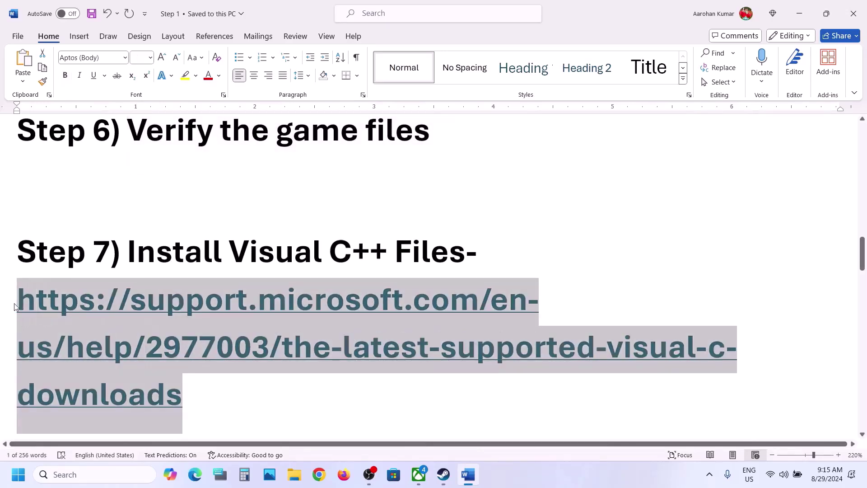
Switch to Chrome and open the copied Microsoft support link for the Visual C++ downloads.
click(319, 474)
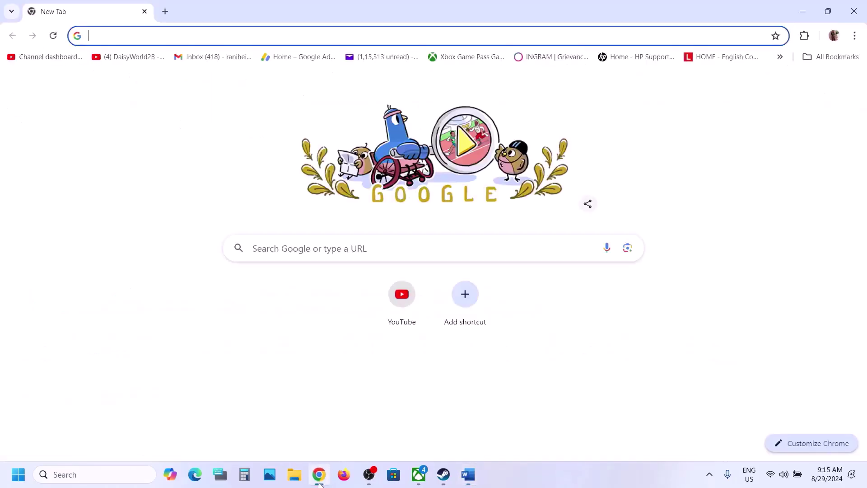
key(ctrl+v)
key(Return)
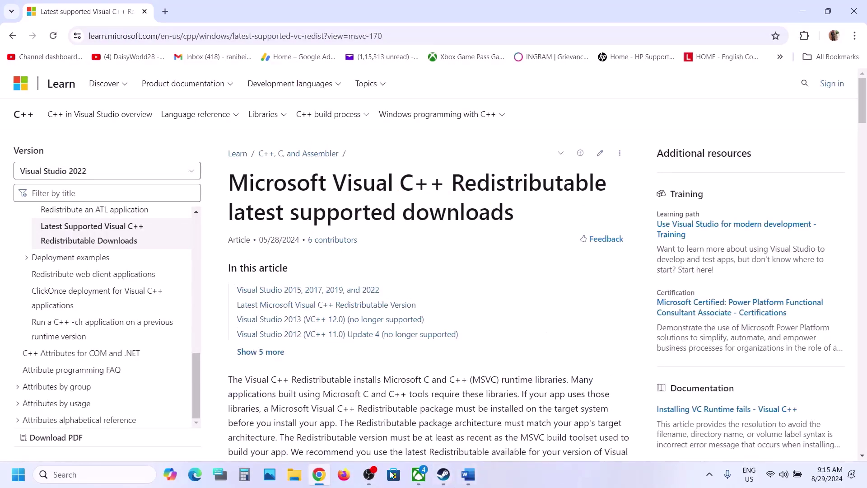
Download the latest X86 Visual C++ Redistributable from the architecture table and try to install it.
scroll(435, 360, down, 7)
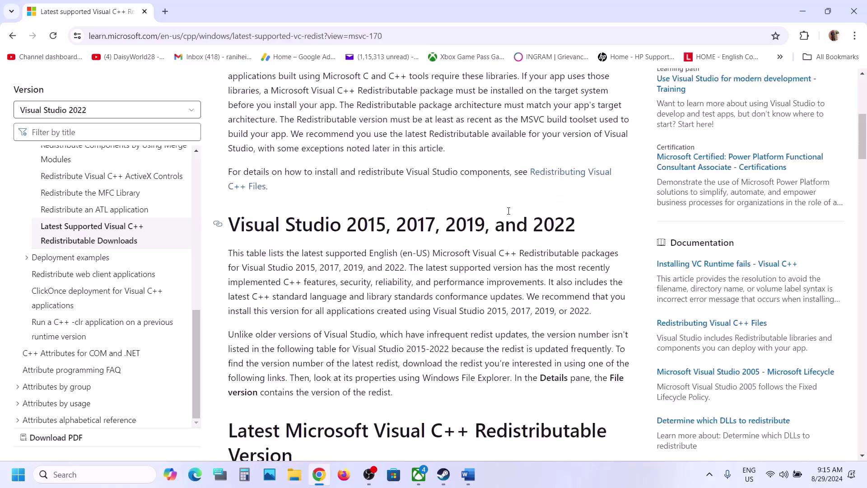
scroll(423, 259, down, 6)
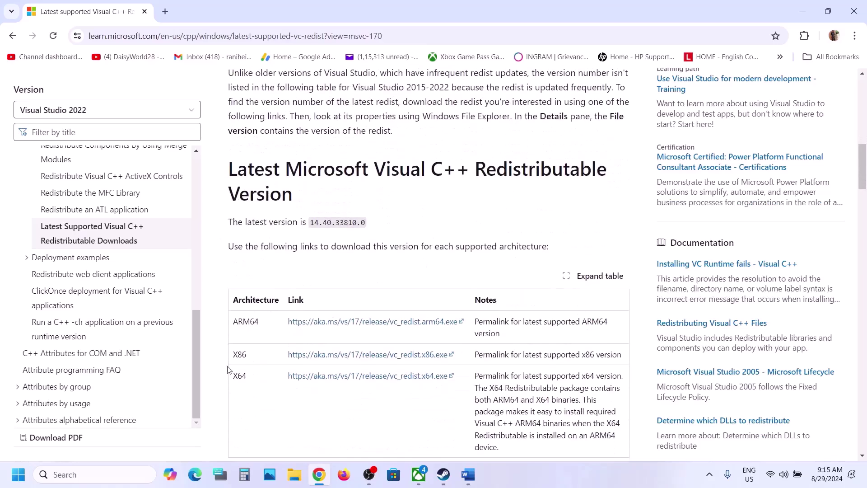
drag(236, 375, 238, 366)
double_click(238, 357)
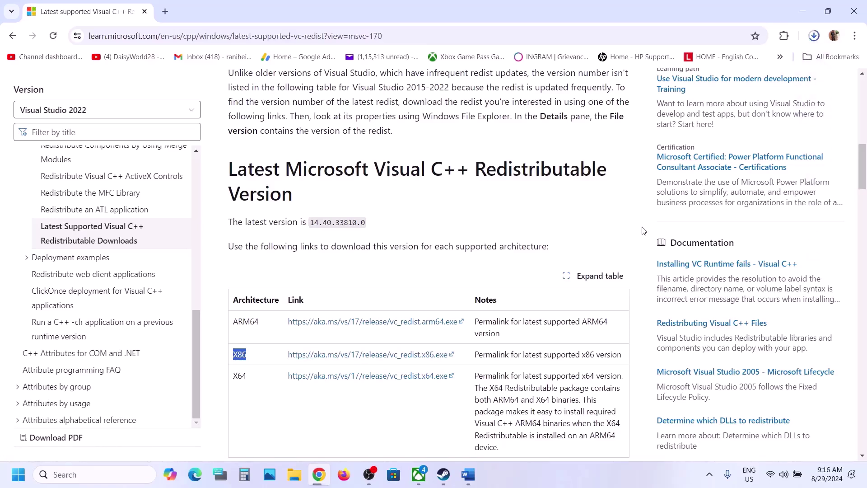
click(726, 61)
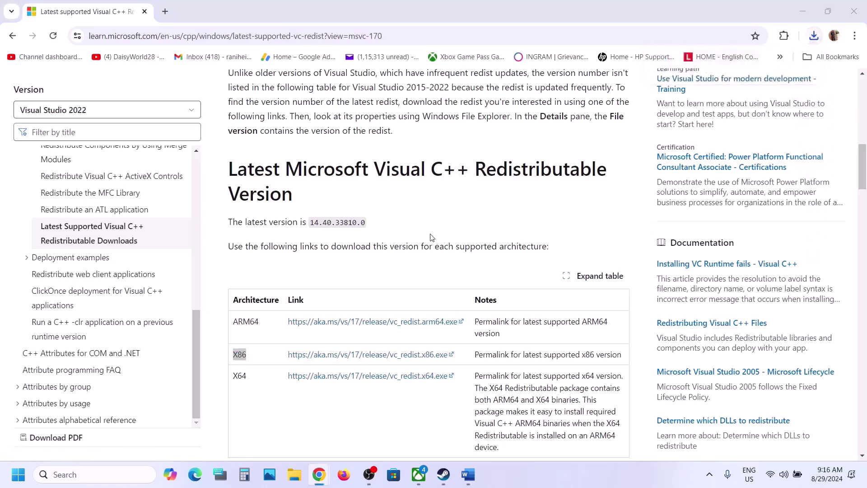
click(451, 301)
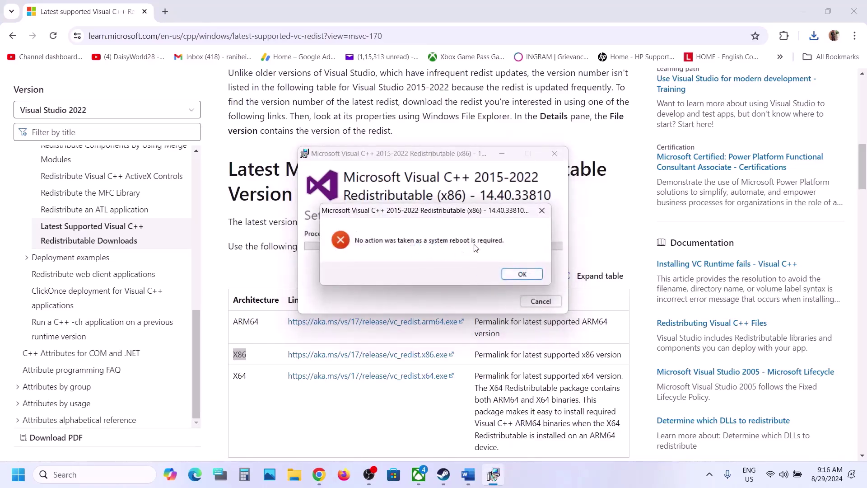
click(509, 274)
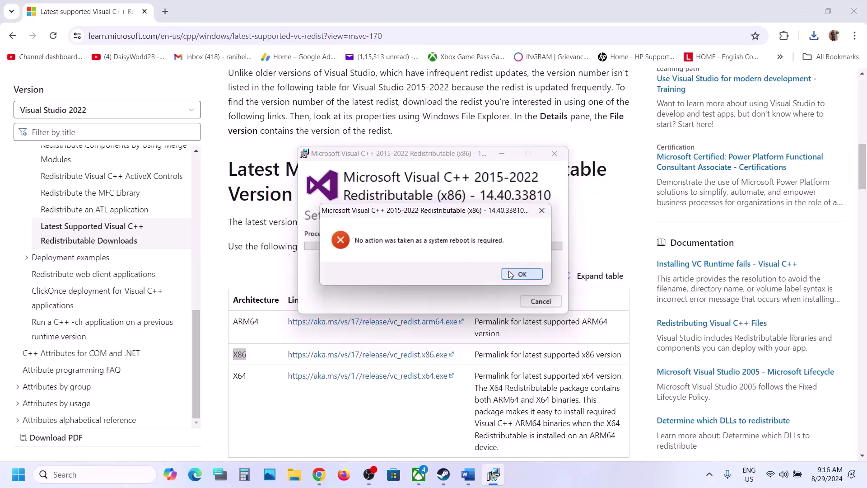
Download the X64 Visual C++ Redistributable, try to install it, and place the x86 setup window beside the x64 one.
double_click(236, 375)
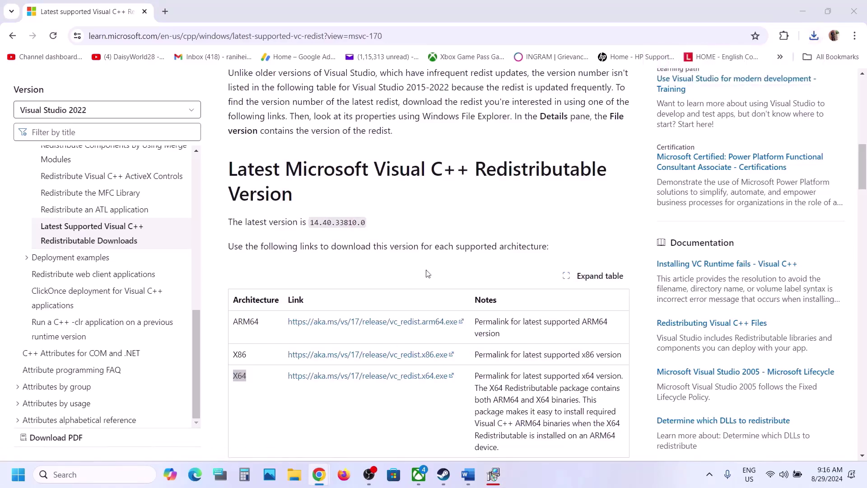
click(458, 302)
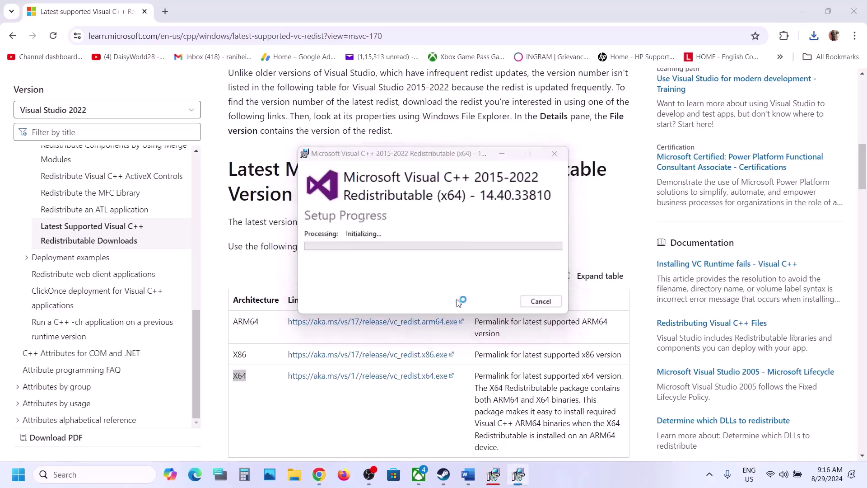
click(517, 273)
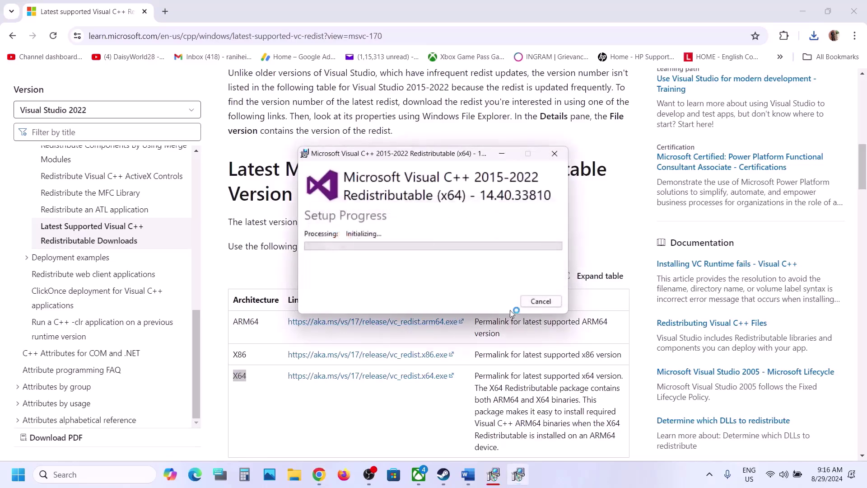
click(492, 473)
drag(480, 156, 174, 199)
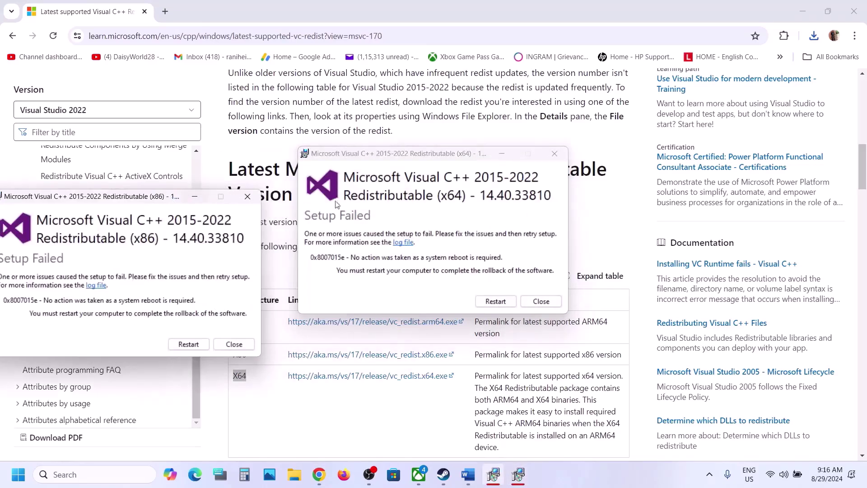
Display the Windows power options that include Restart, then dismiss them without restarting the computer.
click(191, 345)
click(19, 475)
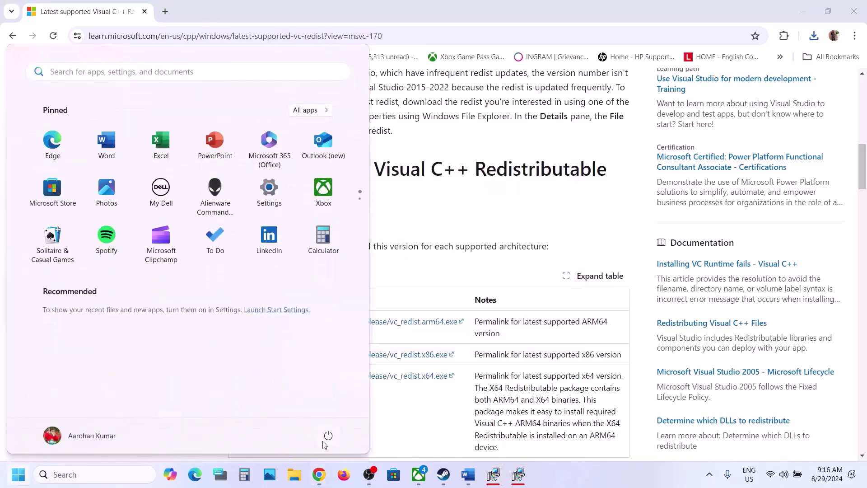
click(328, 435)
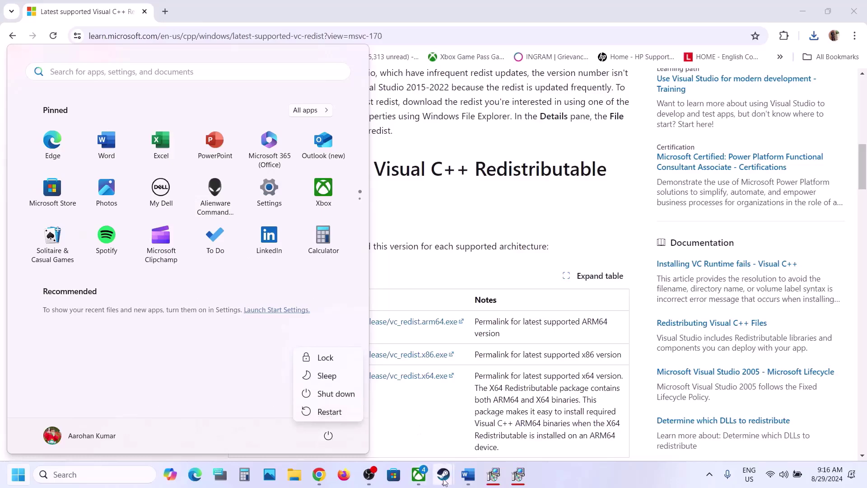
key(Escape)
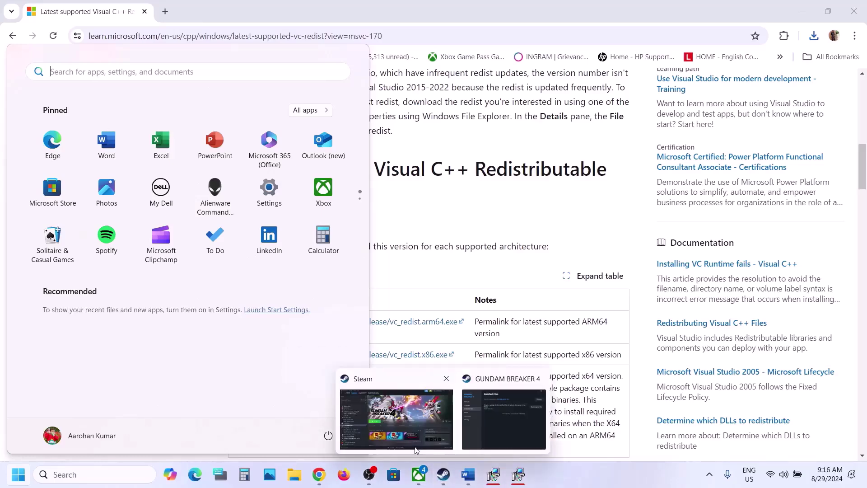
Return to the Word document and read Step 8 about updating Windows.
click(444, 474)
click(476, 483)
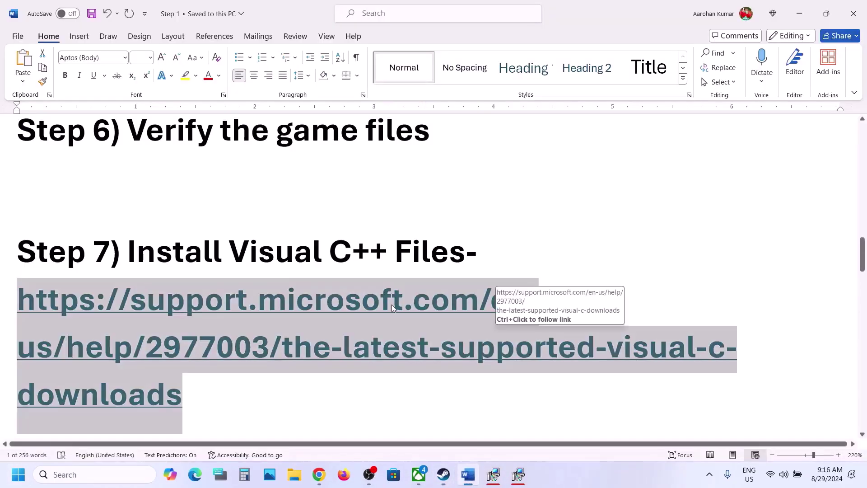
scroll(392, 304, down, 5)
scroll(392, 305, up, 2)
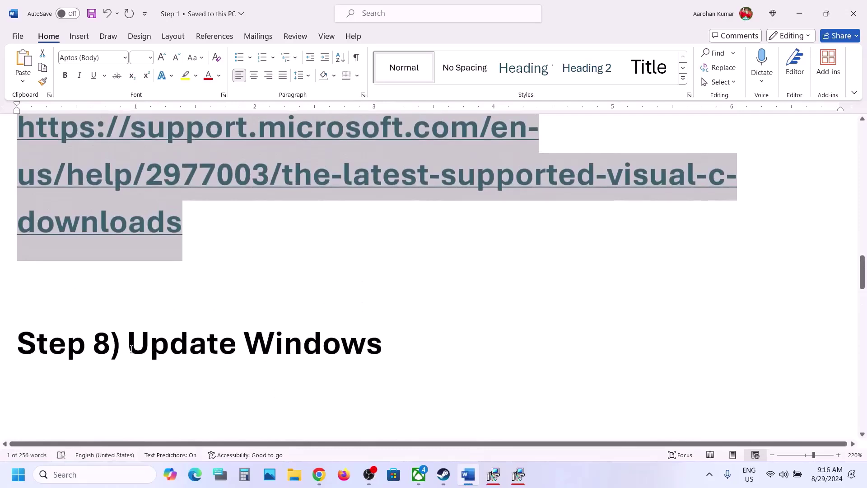
drag(127, 348, 387, 319)
Check for Windows updates in Settings and display the power options that include Restart.
key(super+i)
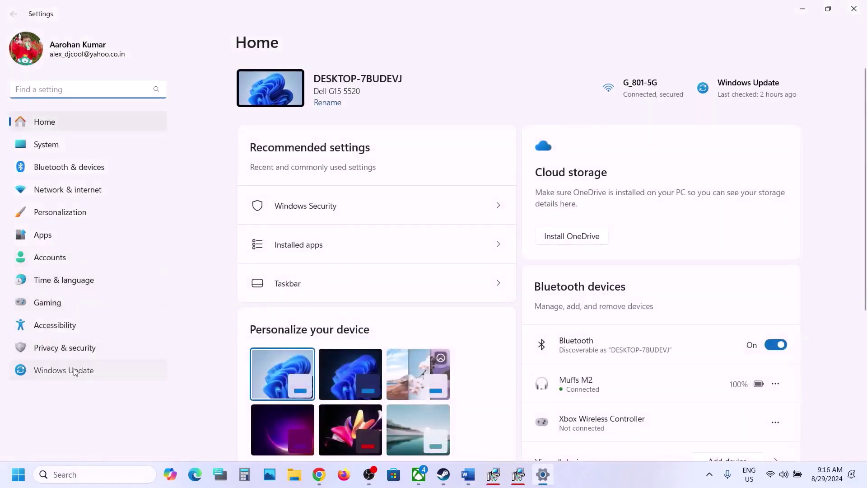
click(74, 370)
click(735, 98)
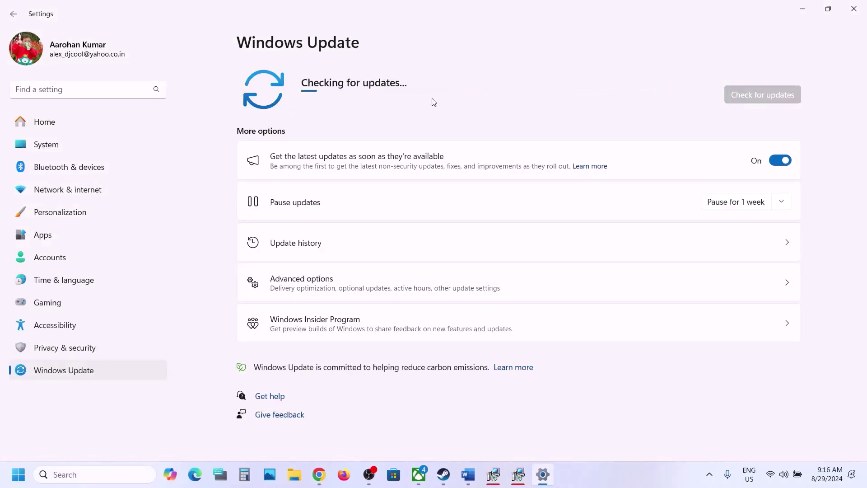
click(15, 485)
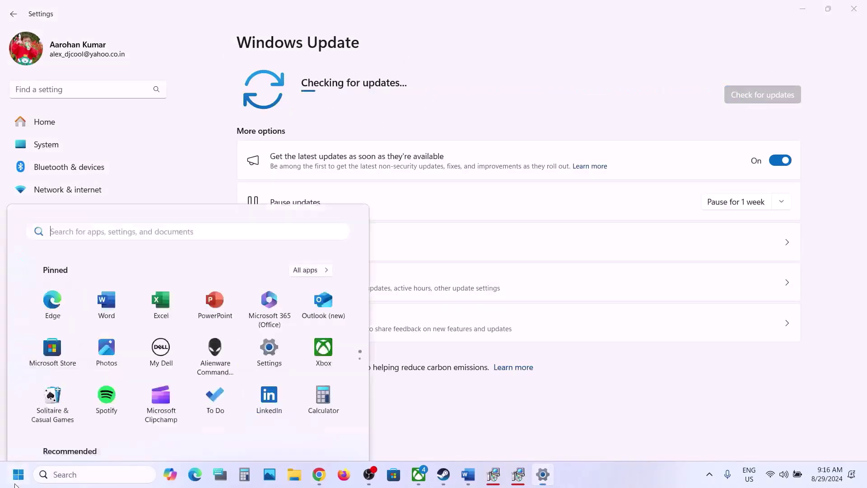
click(328, 435)
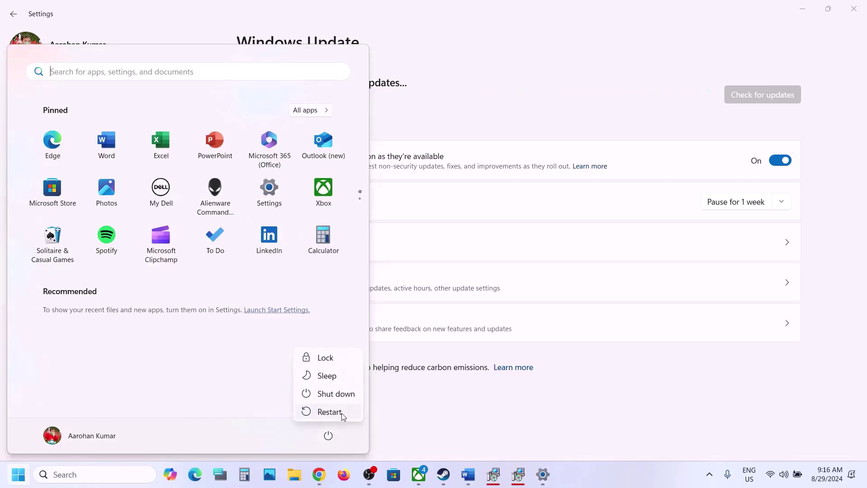
Return to the Word document and read Step 9, highlighting the text "-dx11/-dx12 in launch arguments".
mouse_move(470, 486)
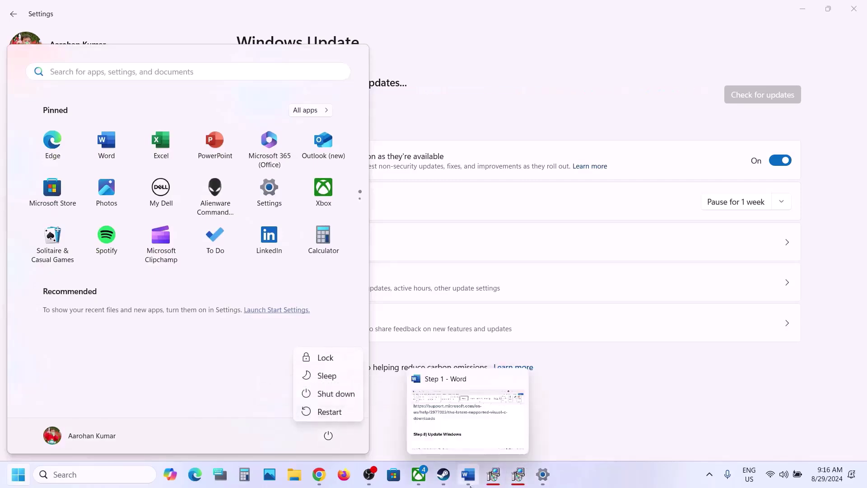
click(466, 393)
scroll(398, 362, down, 4)
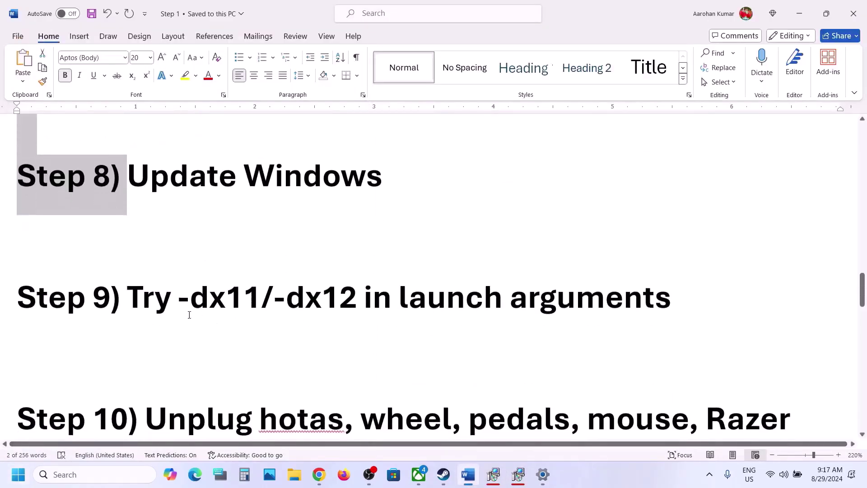
drag(190, 315, 672, 315)
Switch to Steam, close GUNDAM BREAKER 4's Installed Files properties window and bring up the game library.
click(442, 484)
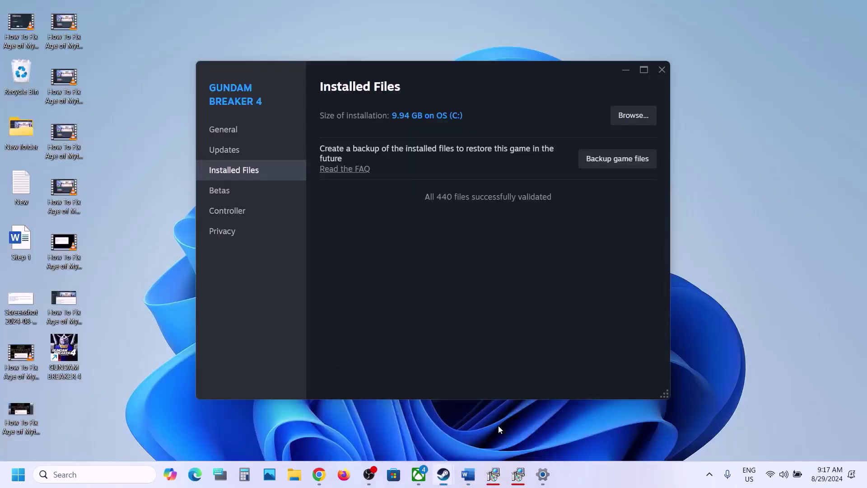
click(498, 425)
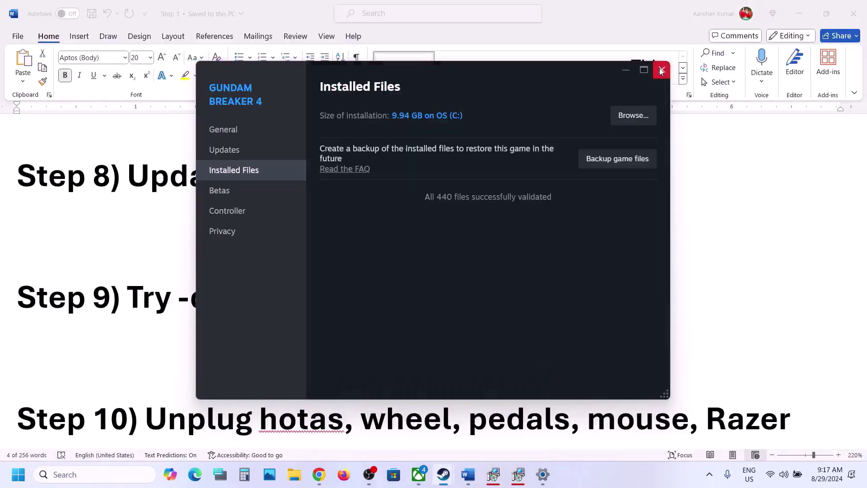
click(661, 71)
click(443, 474)
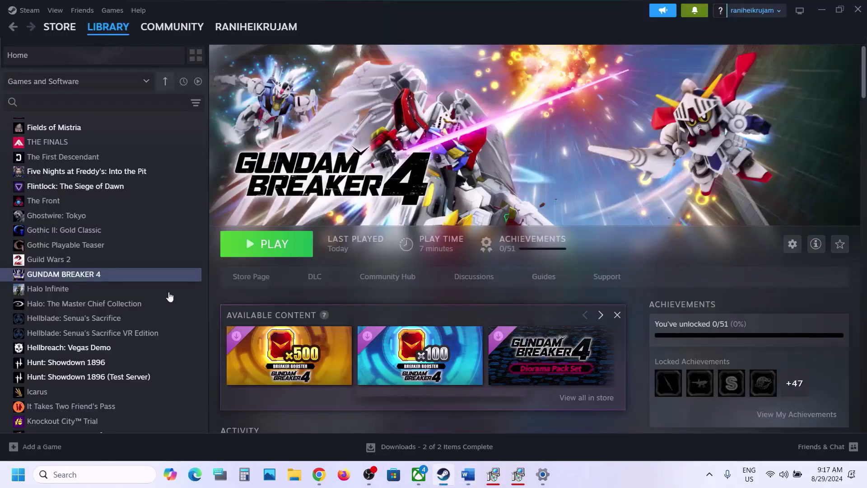
Set GUNDAM BREAKER 4's launch options to -dx11 in its properties and close the window.
right_click(129, 278)
click(157, 363)
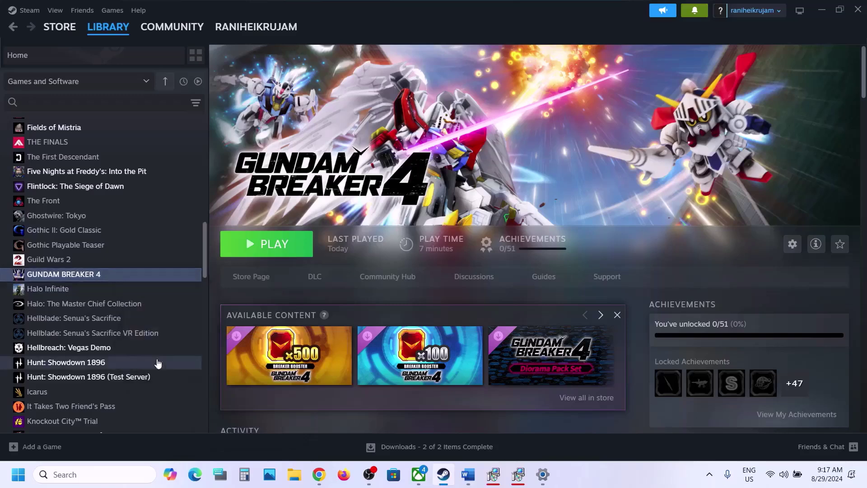
click(344, 284)
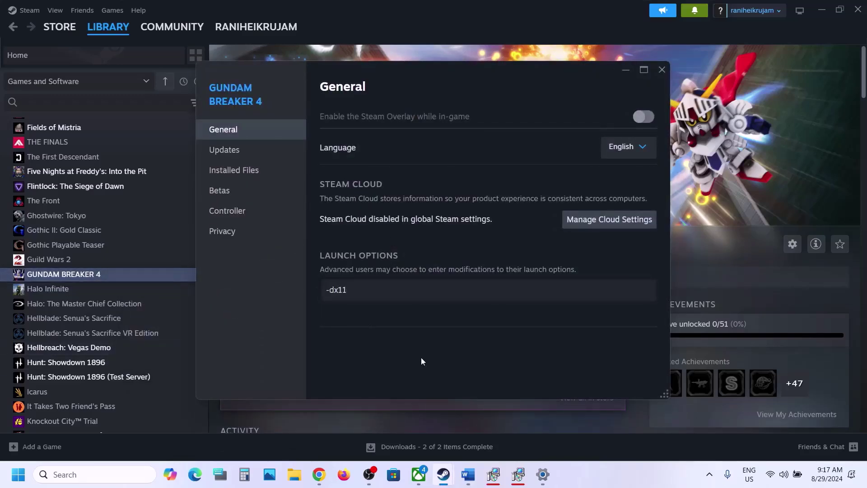
click(662, 69)
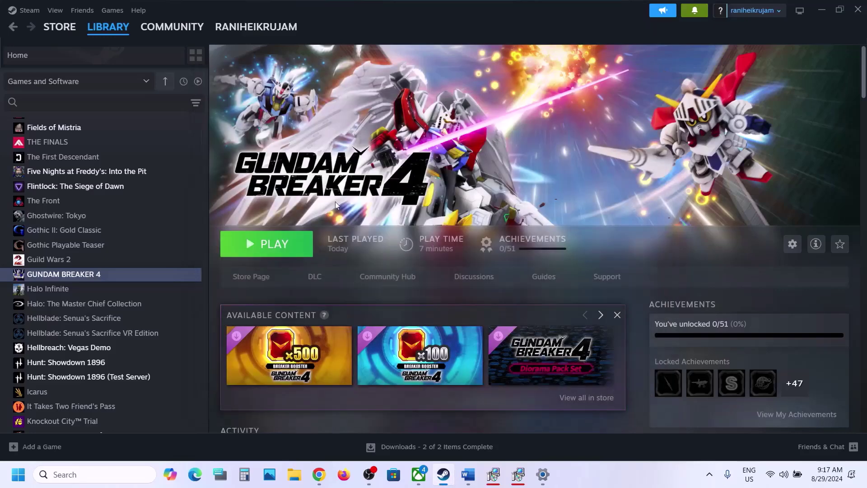
Replace GUNDAM BREAKER 4's launch option with -dx12 in its properties and close the window.
right_click(139, 275)
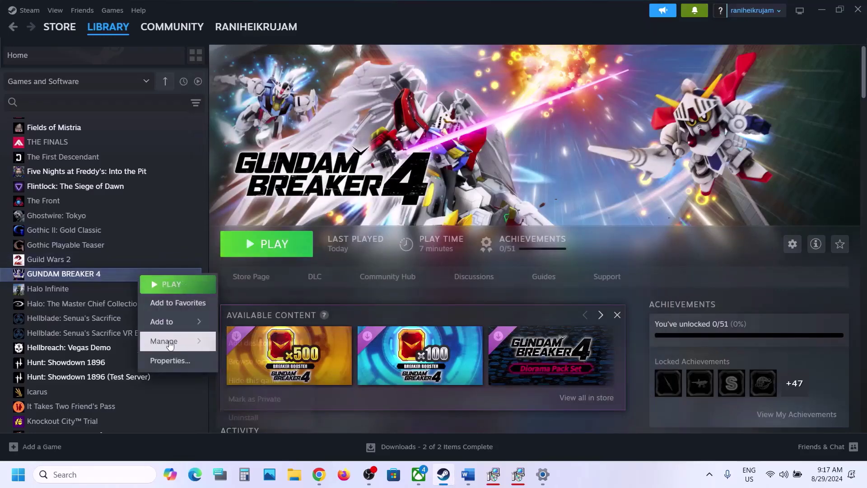
click(169, 360)
drag(392, 293, 272, 309)
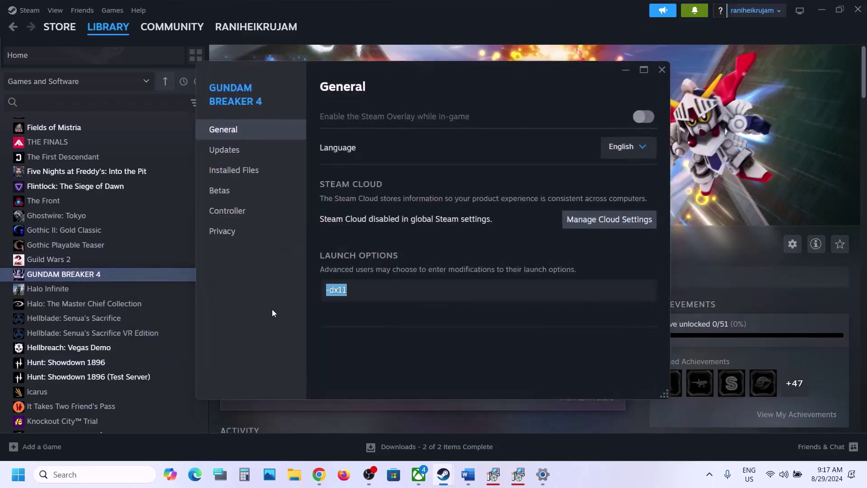
text(-dx12)
click(410, 349)
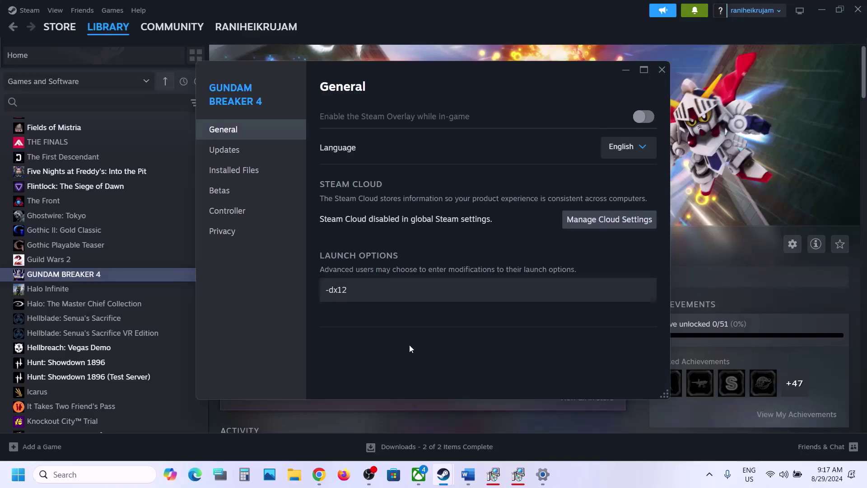
click(663, 69)
Reopen GUNDAM BREAKER 4's properties, clear the launch options and close the window.
right_click(122, 275)
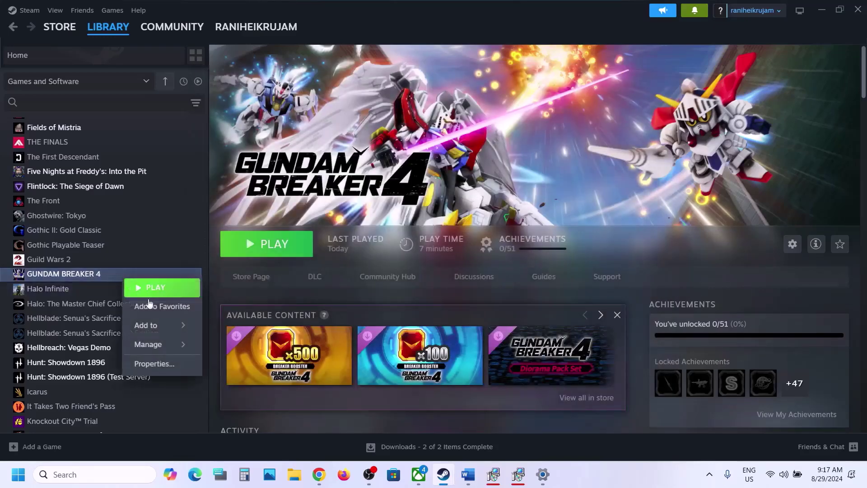
click(151, 362)
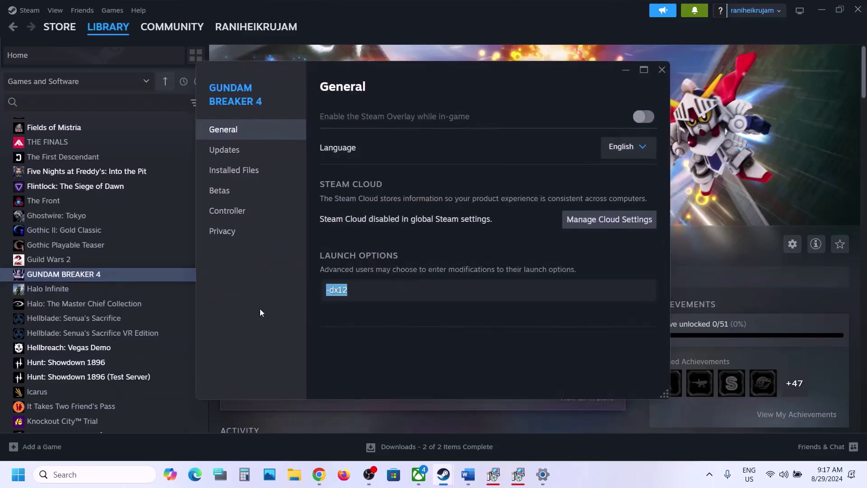
key(BackSpace)
click(436, 324)
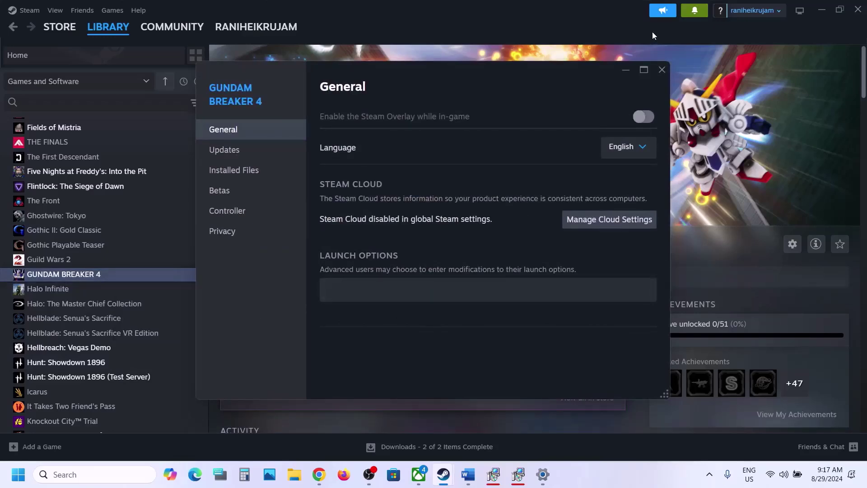
click(662, 69)
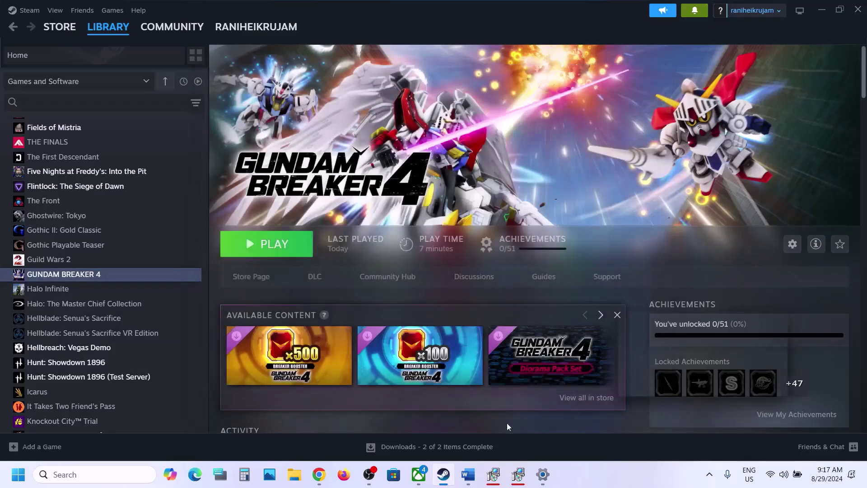
Switch to the Word notes and review Step 10 on disconnecting extra USB devices, controllers and monitors and disabling the overlay.
click(468, 474)
scroll(366, 263, down, 5)
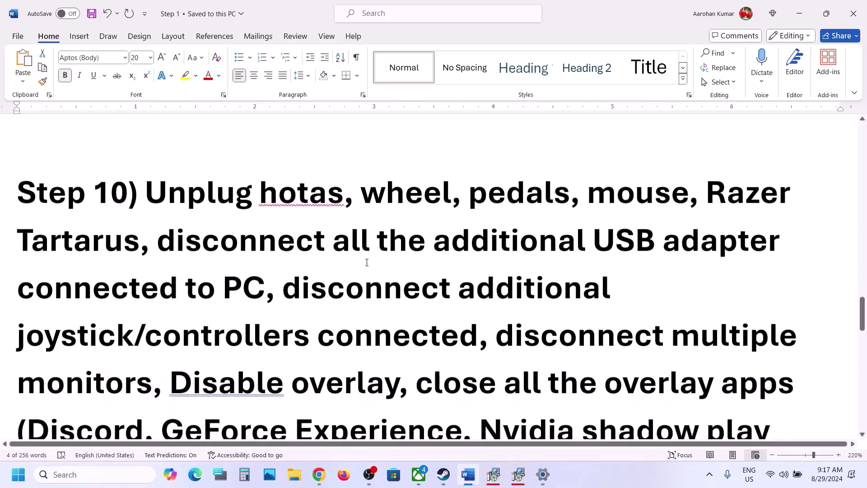
drag(147, 193, 256, 290)
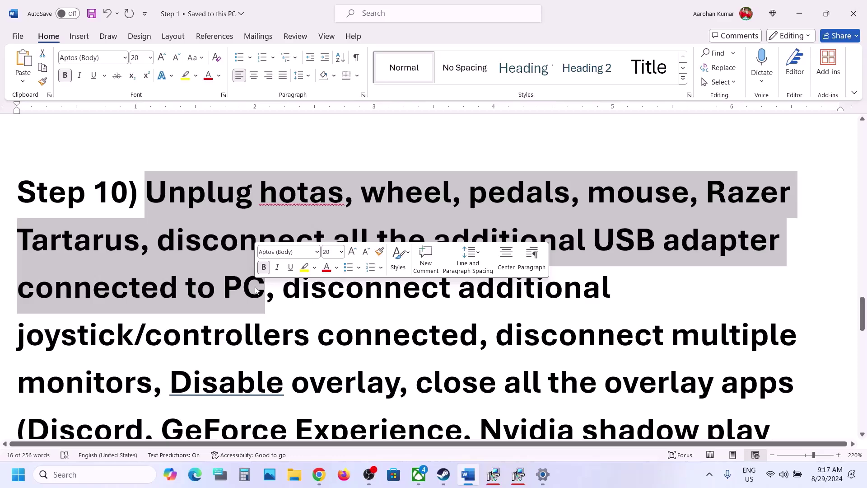
click(218, 278)
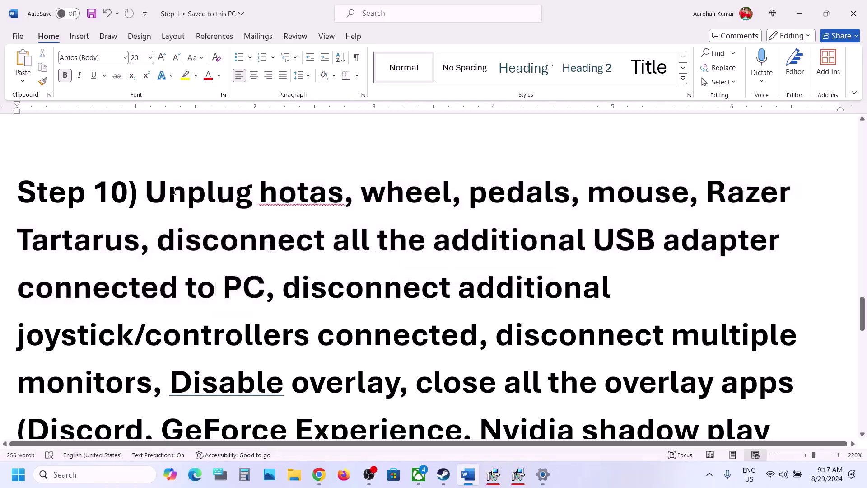
drag(152, 193, 469, 339)
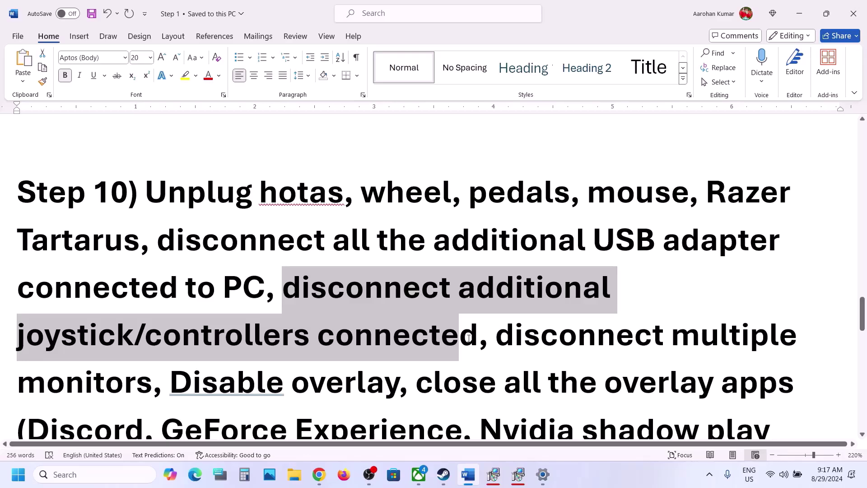
drag(468, 339, 143, 372)
scroll(143, 369, down, 1)
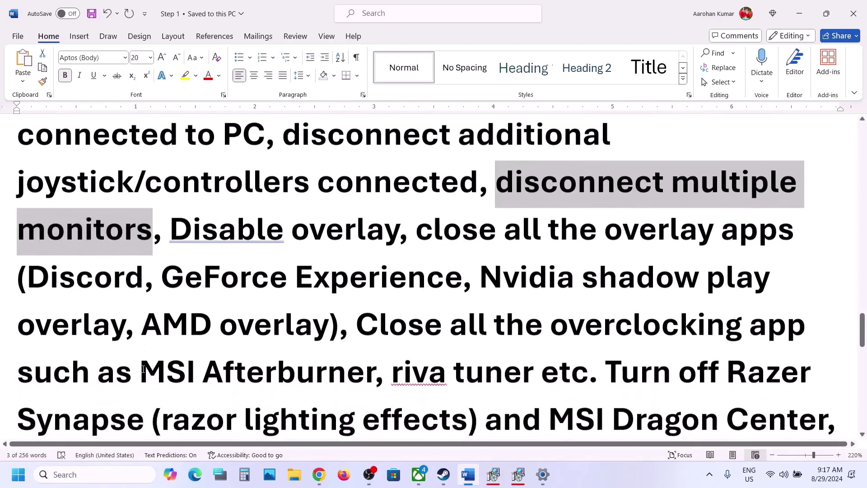
drag(172, 225, 384, 238)
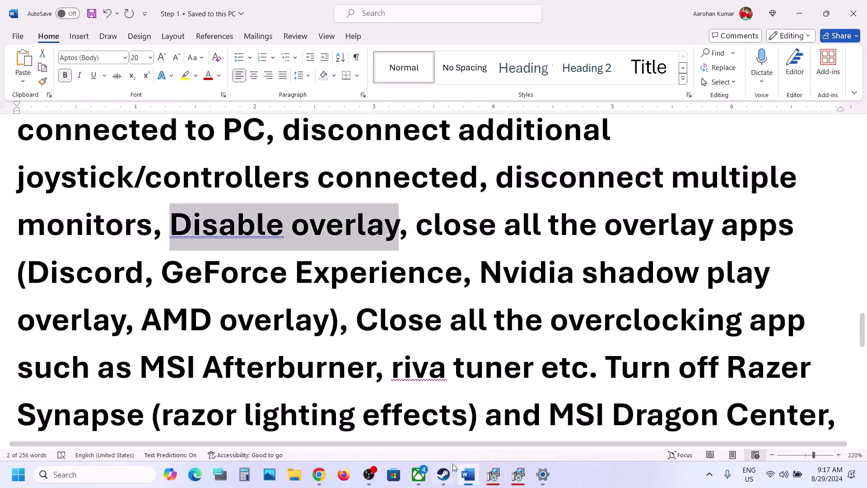
Switch to Steam, check the in-game Steam Overlay setting in GUNDAM BREAKER 4's properties and close the window.
click(443, 474)
right_click(99, 279)
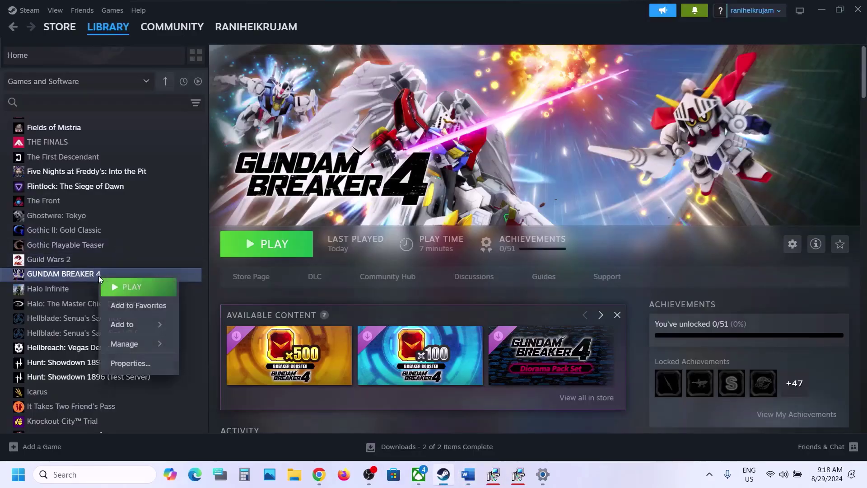
click(129, 362)
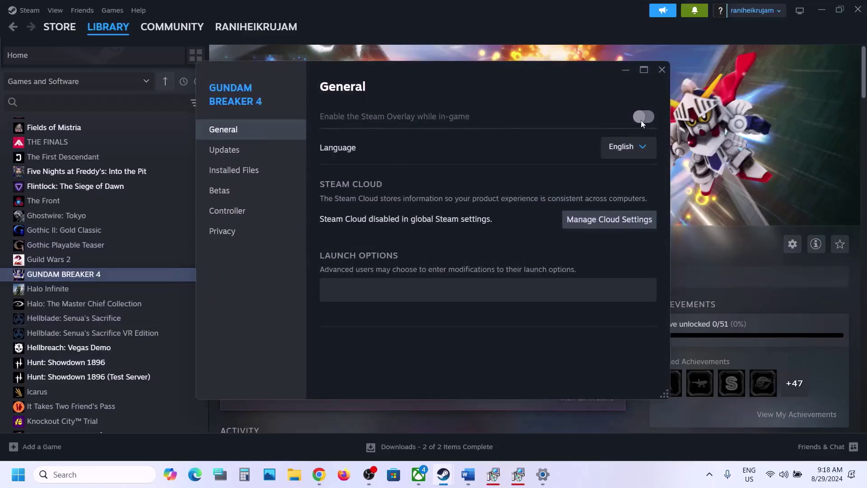
click(663, 70)
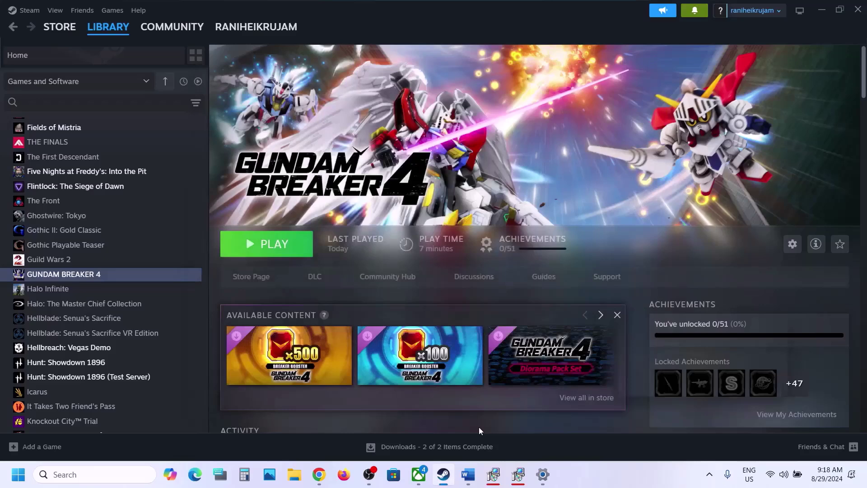
Return to the Word notes and review the Step 10 advice on closing overlay apps and overclocking apps.
click(468, 474)
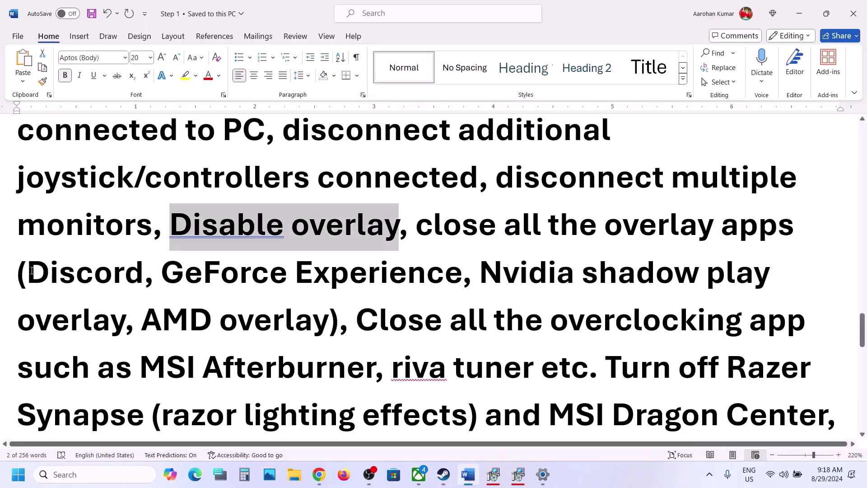
drag(31, 271, 433, 279)
drag(417, 226, 793, 228)
scroll(398, 311, down, 3)
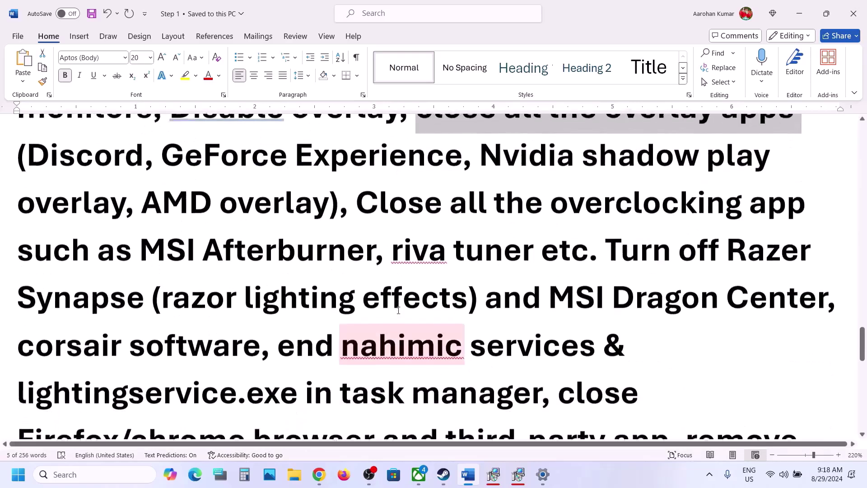
drag(360, 190, 525, 234)
click(141, 253)
click(523, 234)
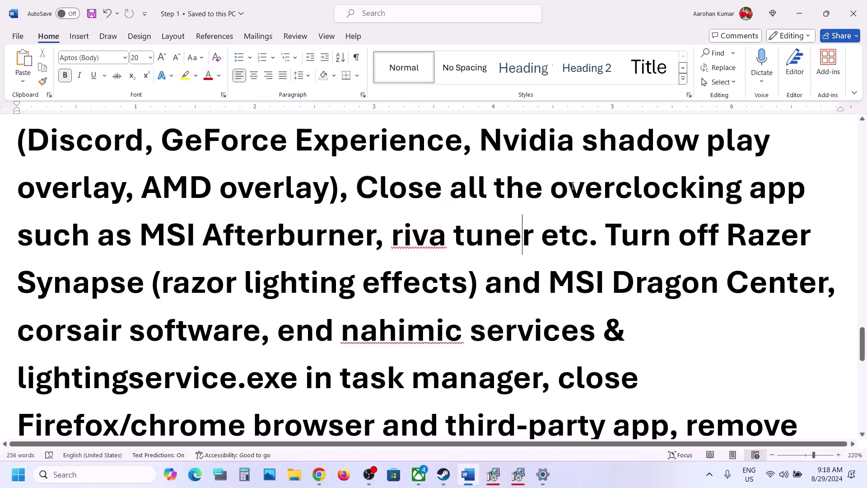
drag(568, 188, 757, 191)
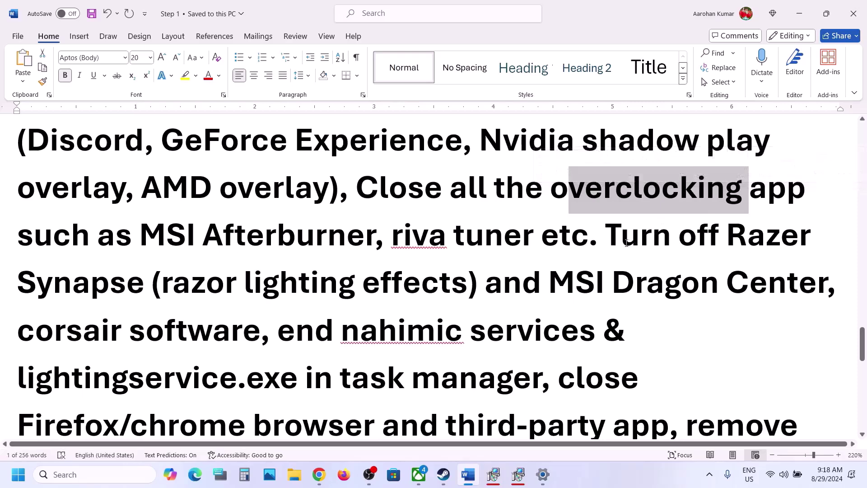
Review the rest of Step 10 on lighting software, background services, browsers, third-party apps and removing the undervolt.
drag(609, 240, 525, 380)
scroll(478, 337, down, 3)
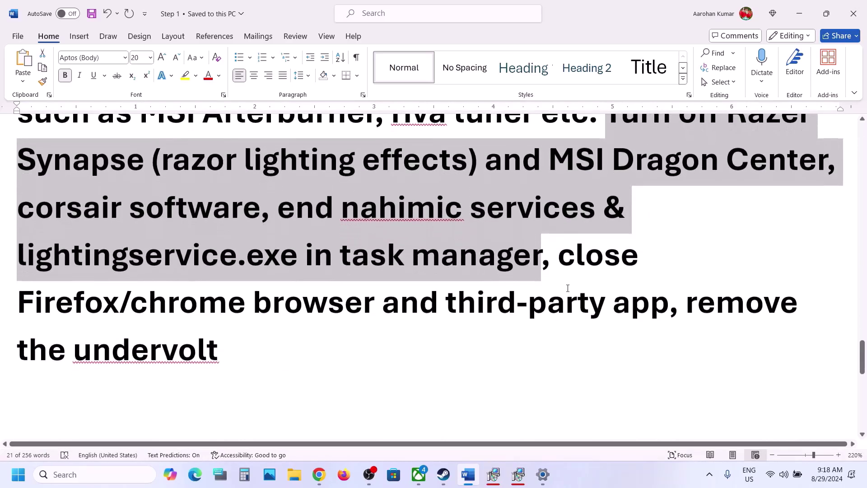
drag(558, 261, 747, 333)
click(667, 340)
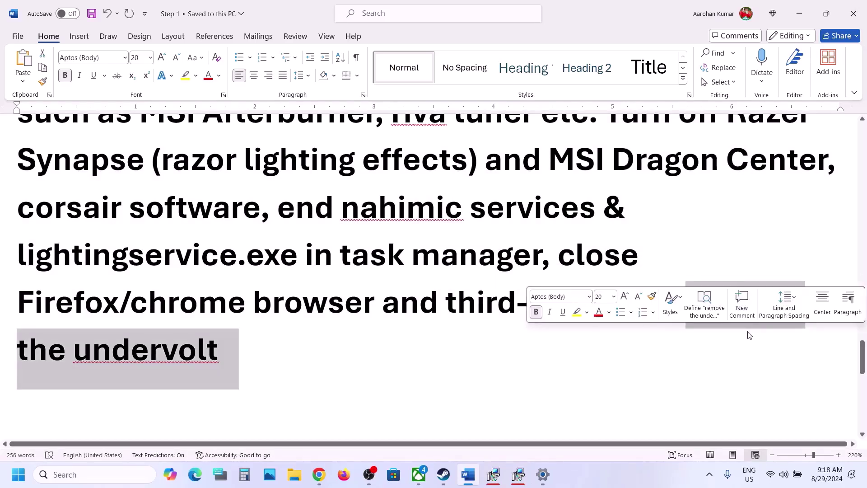
click(380, 352)
Move on to Step 11 in the notes and highlight its heading, Increase the Virtual Memory.
scroll(379, 352, down, 2)
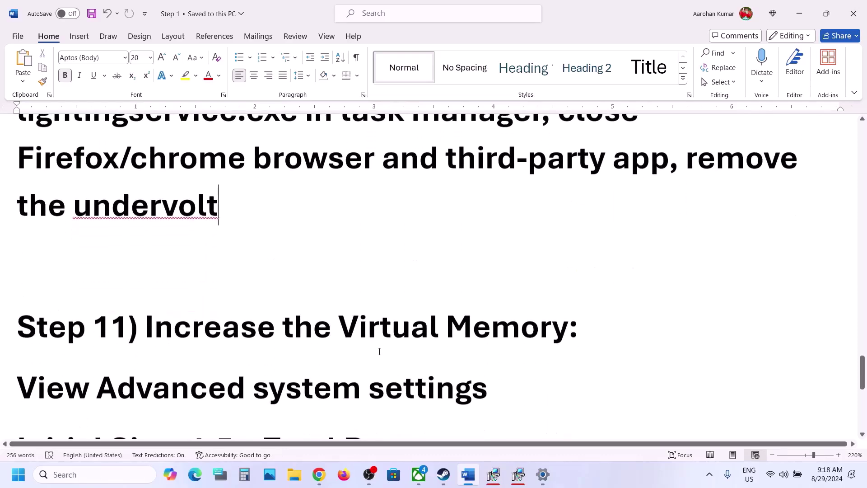
drag(147, 189, 569, 199)
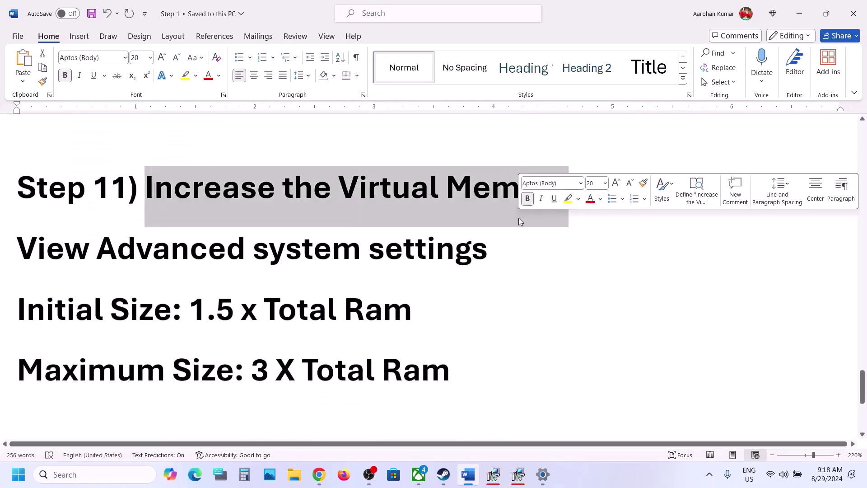
click(585, 483)
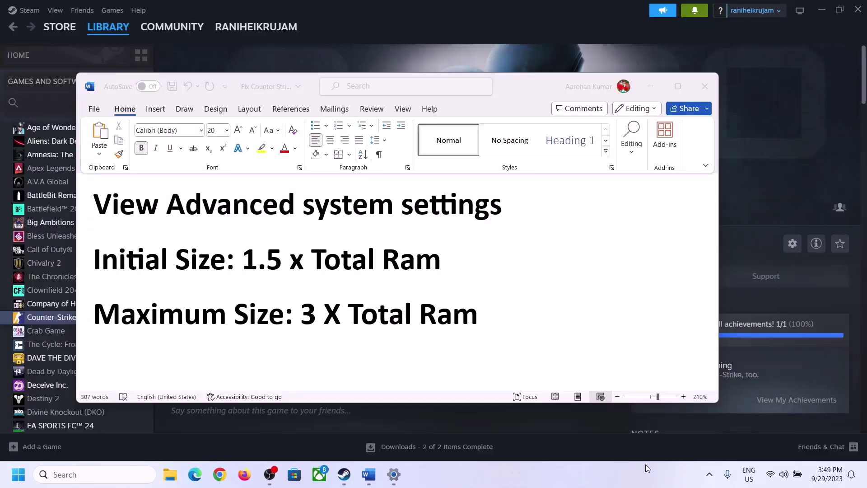
Search Windows for the notes' phrase "View Advanced system settings", open the result and move the System Properties window toward the screen's middle.
click(150, 210)
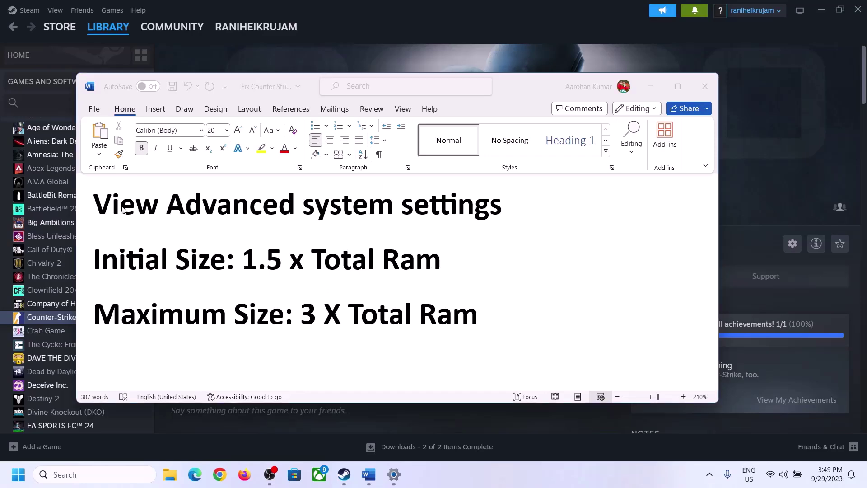
drag(104, 208, 473, 220)
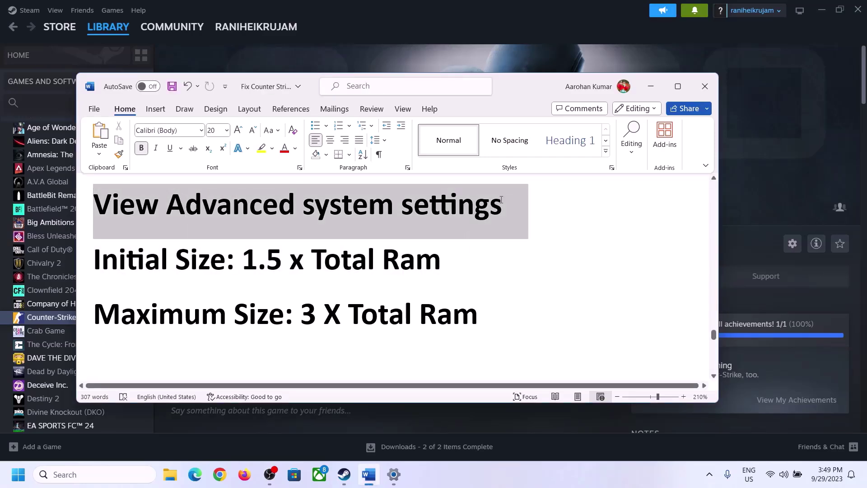
click(103, 474)
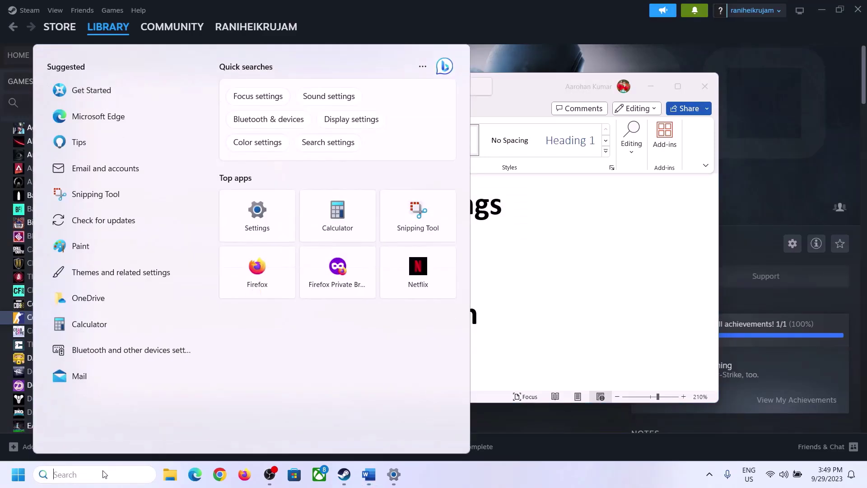
text(View Advanced system settings)
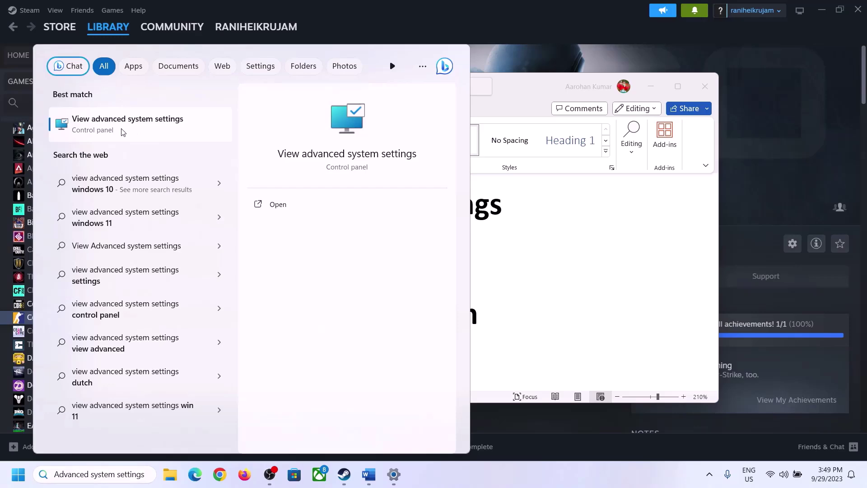
click(121, 132)
drag(177, 88, 387, 157)
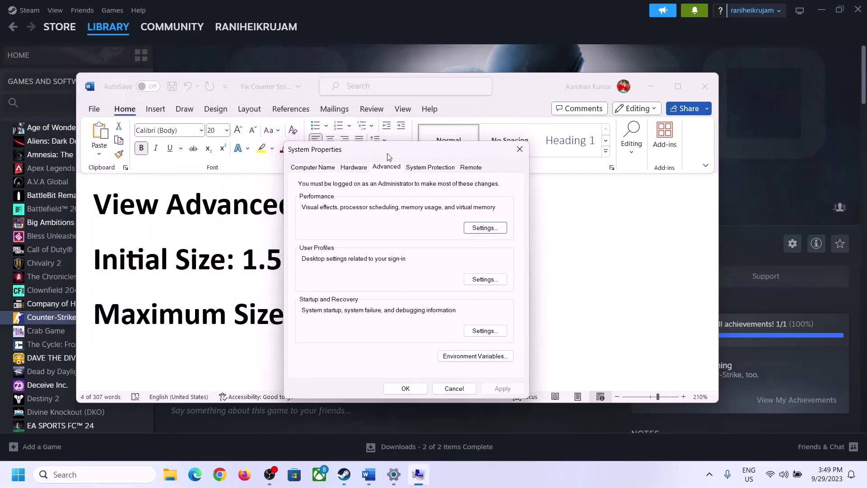
Open the Virtual Memory settings from the performance options, disable automatic paging file management and choose a custom size for drive C.
click(485, 229)
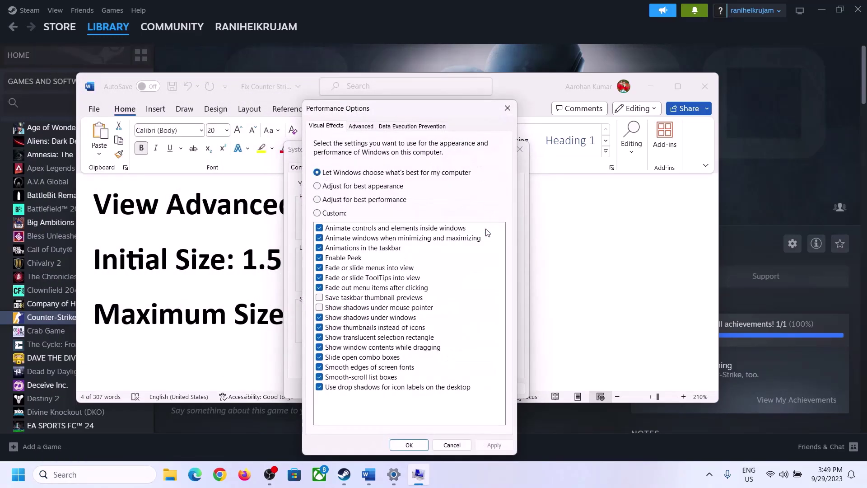
click(366, 130)
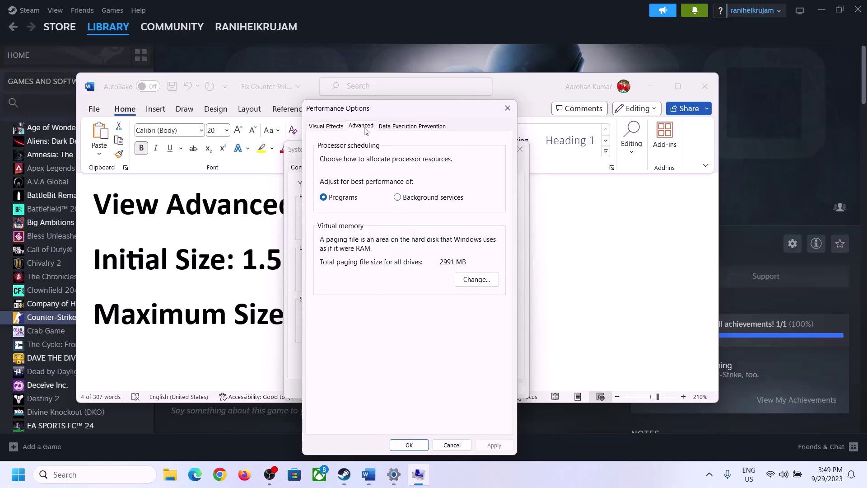
click(480, 279)
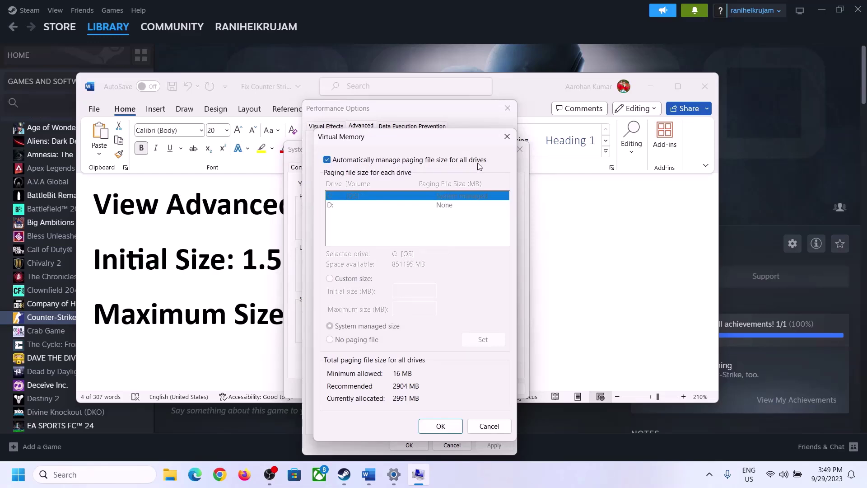
click(327, 160)
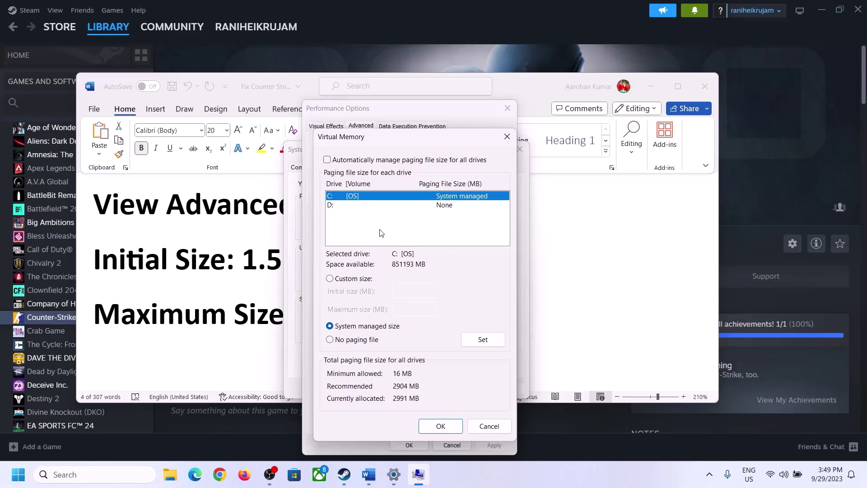
click(330, 280)
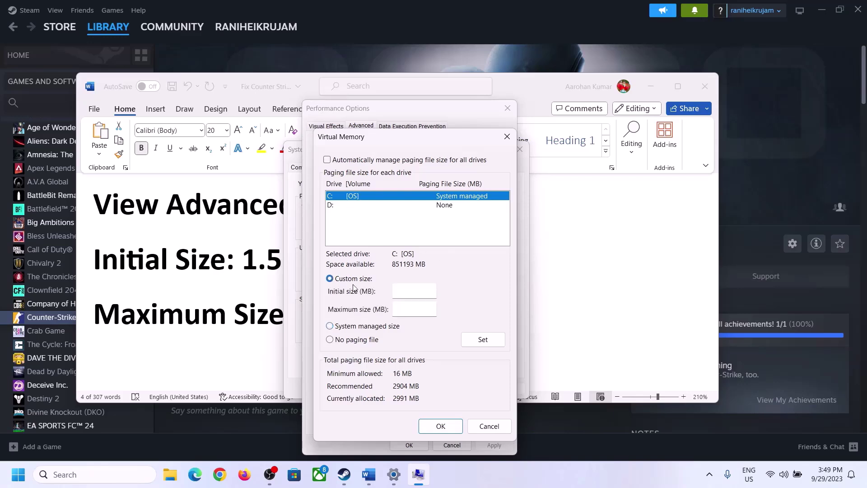
click(415, 291)
Review the initial size formula, 1.5 x Total Ram, in the notes and check the installed RAM on the Settings About page.
click(240, 271)
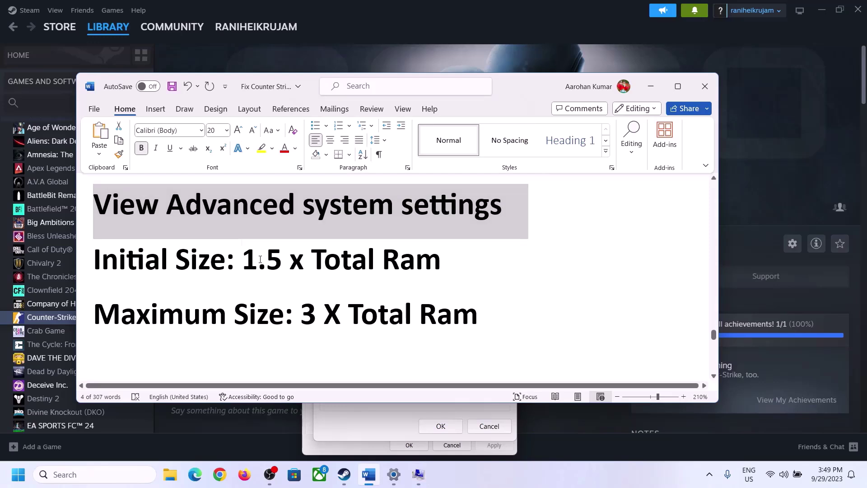
drag(260, 259, 402, 270)
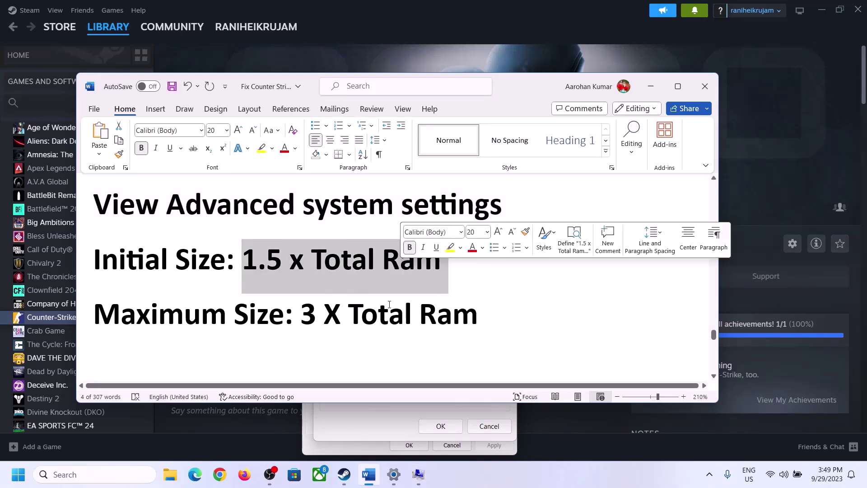
click(394, 476)
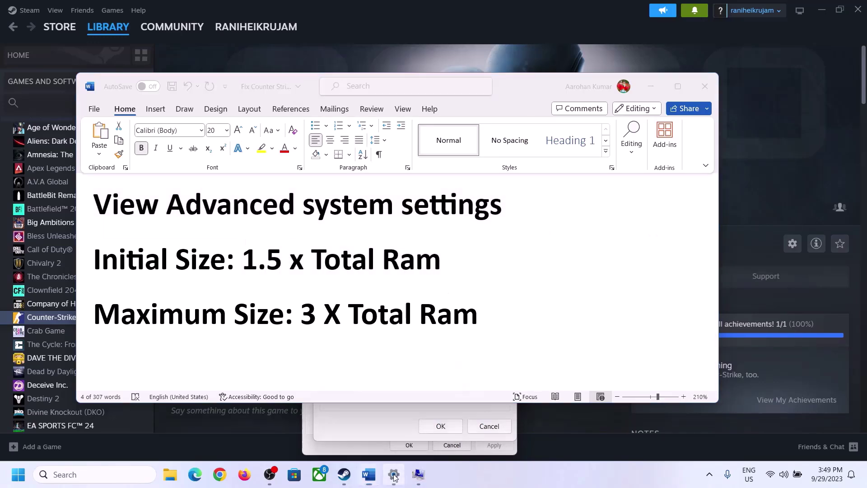
click(41, 147)
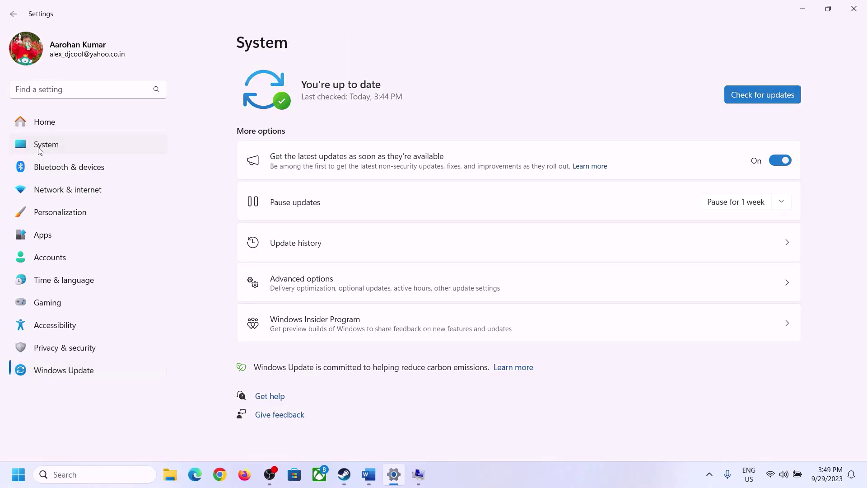
scroll(312, 367, down, 10)
click(286, 427)
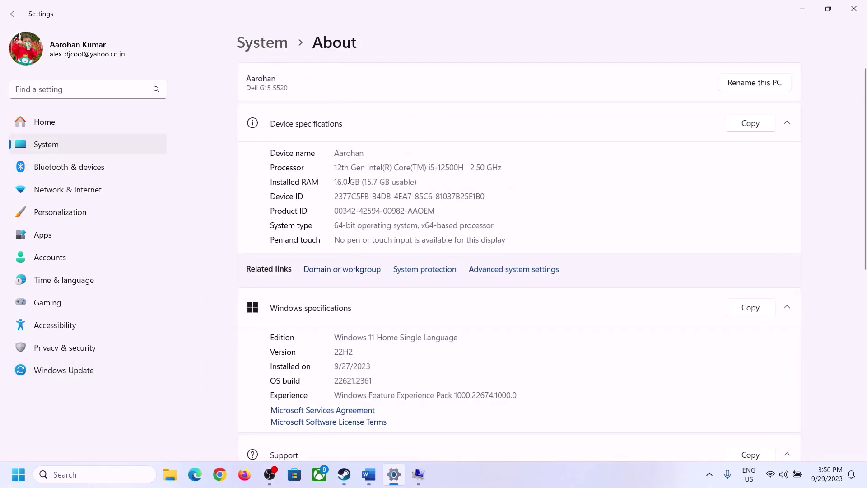
drag(341, 181, 330, 183)
click(349, 183)
drag(342, 180, 331, 181)
Return to the Virtual Memory settings, launch Calculator with the Run command "calc" and place its window beside the settings.
click(416, 476)
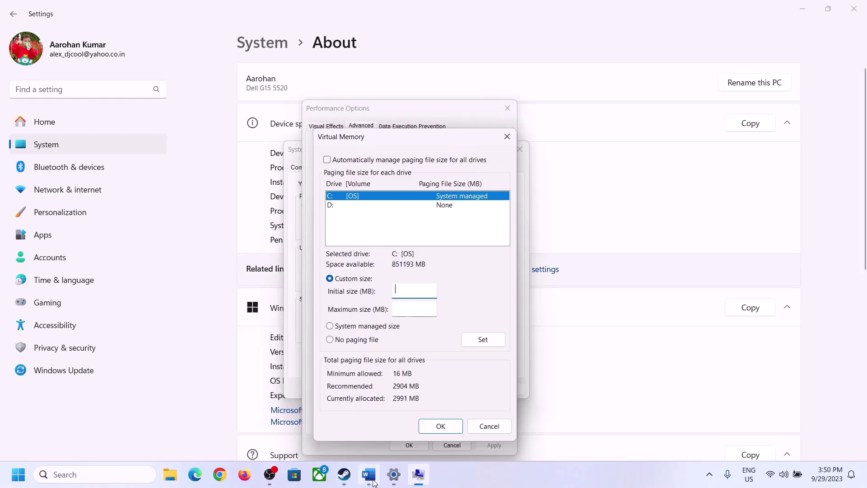
mouse_move(391, 417)
key(super+r)
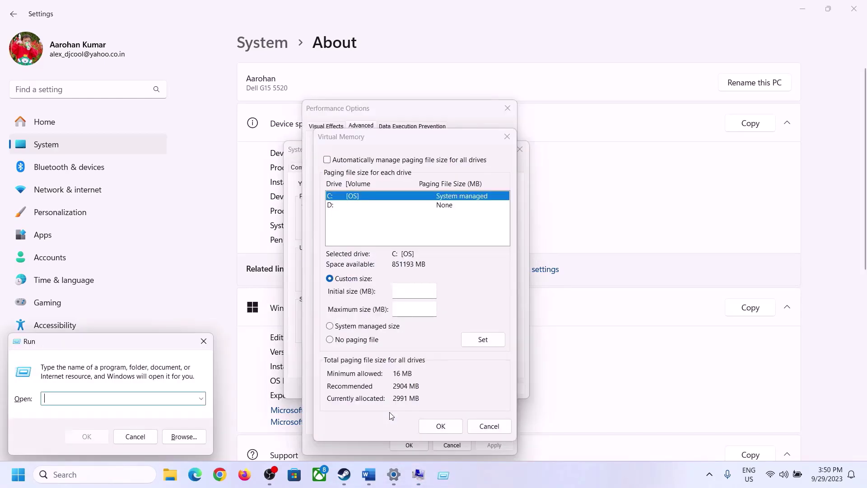
text(calc)
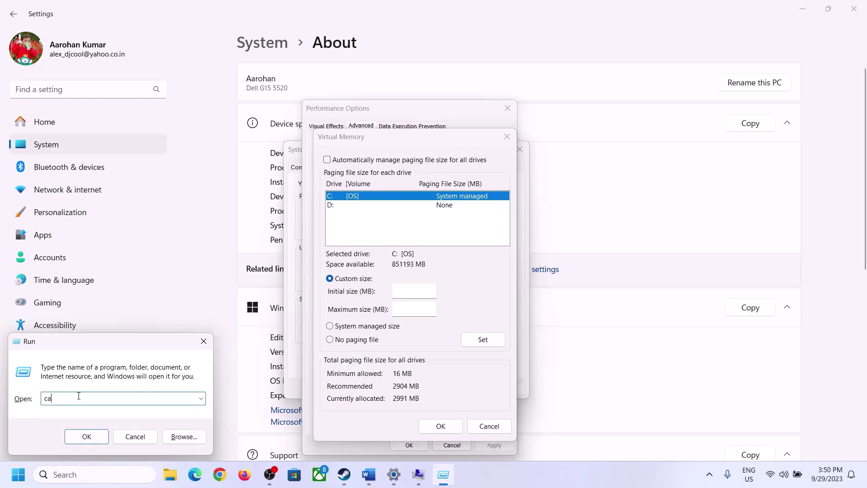
click(87, 436)
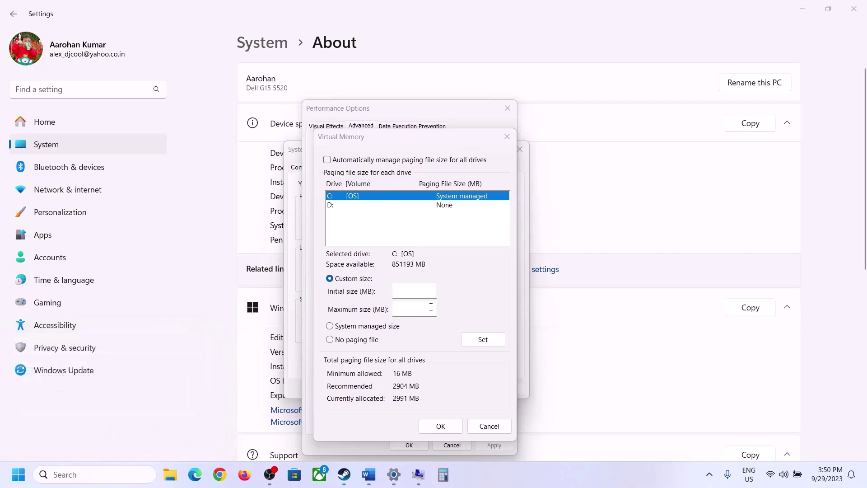
drag(112, 18, 638, 150)
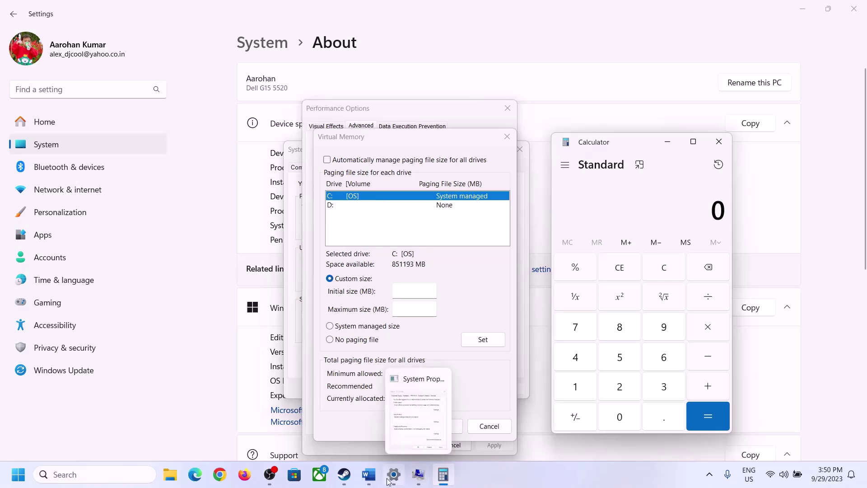
Check the initial size formula in the notes and convert the RAM to megabytes in Calculator as 16 x 1024.
click(369, 479)
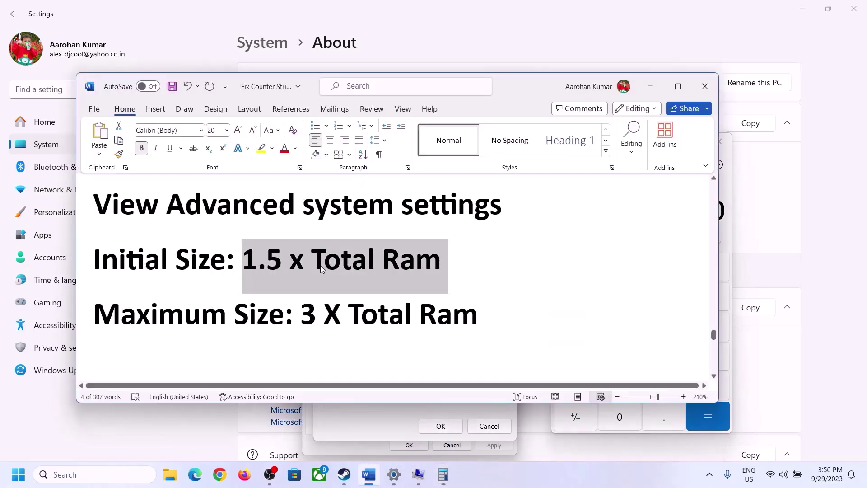
click(450, 474)
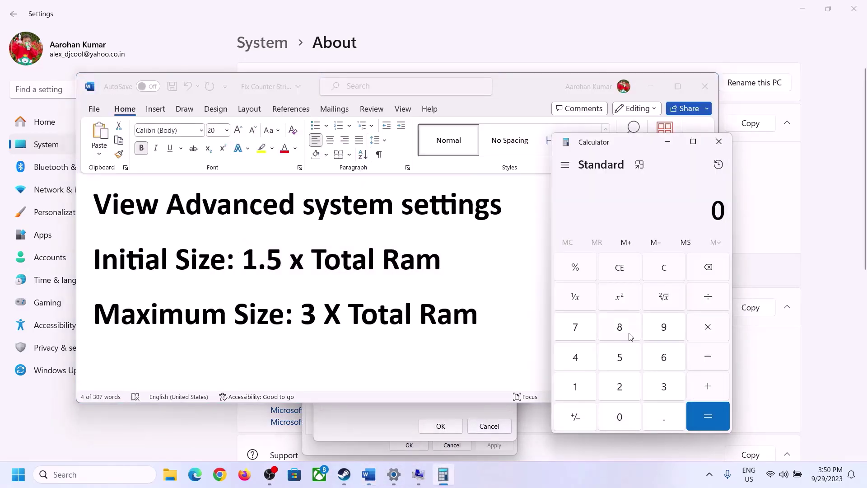
click(576, 386)
click(661, 364)
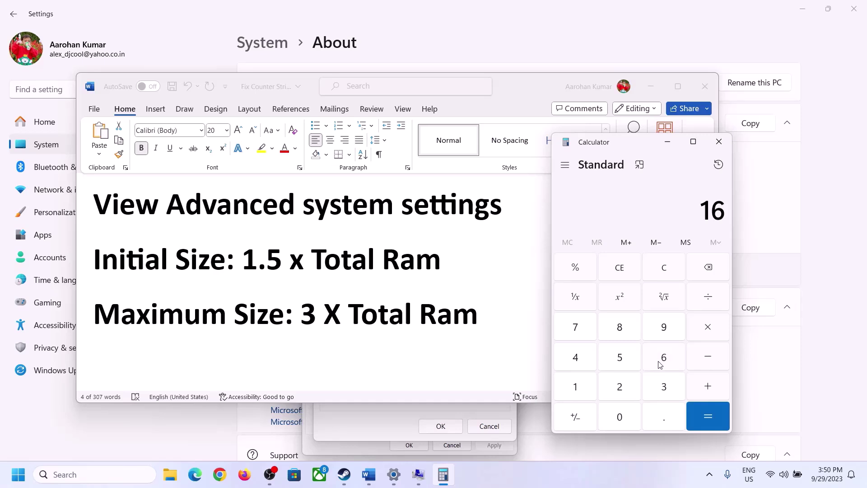
click(665, 275)
click(582, 387)
click(652, 364)
click(709, 334)
click(575, 392)
click(621, 418)
click(619, 387)
click(581, 362)
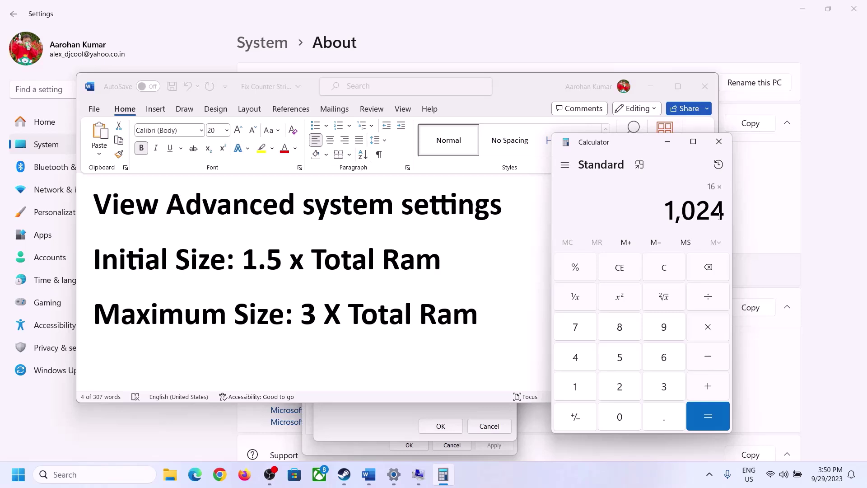
click(708, 418)
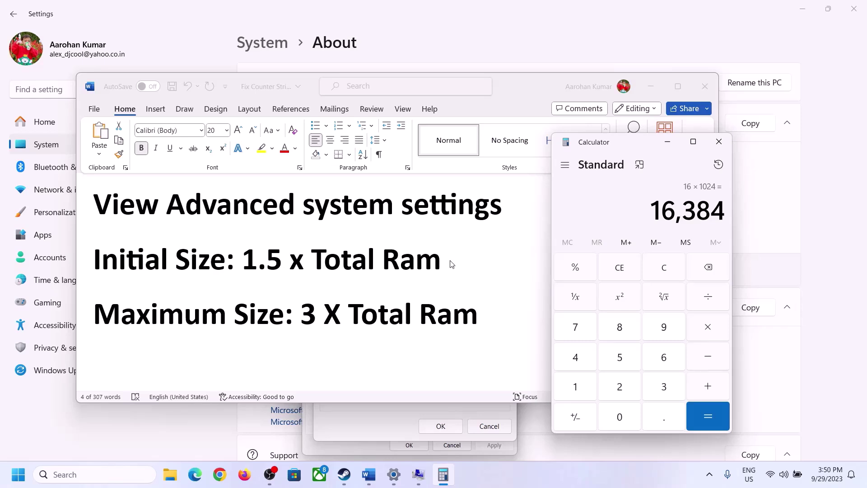
Multiply the RAM in megabytes by 1.5 and enter 24576 as the initial size for drive C.
click(709, 330)
click(586, 390)
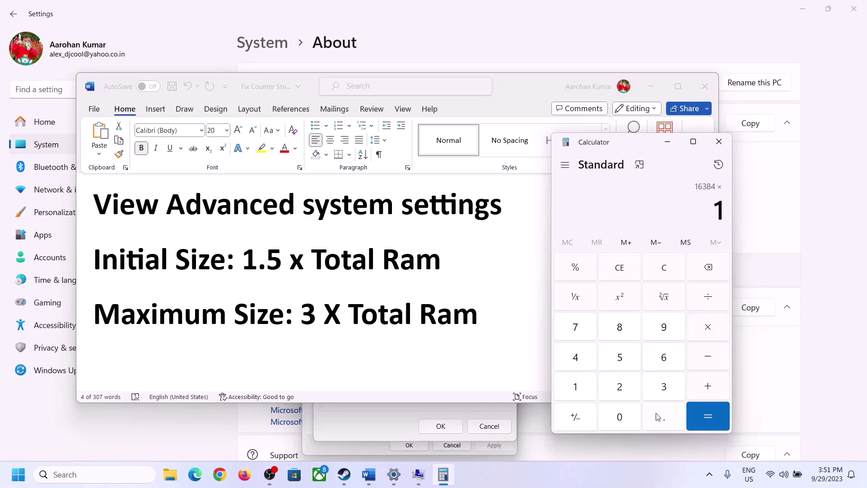
click(662, 427)
click(619, 357)
click(707, 415)
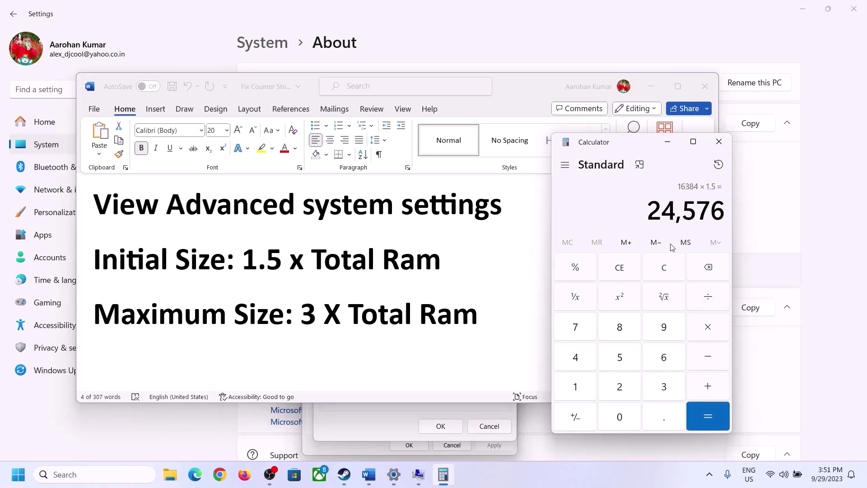
click(401, 406)
click(410, 291)
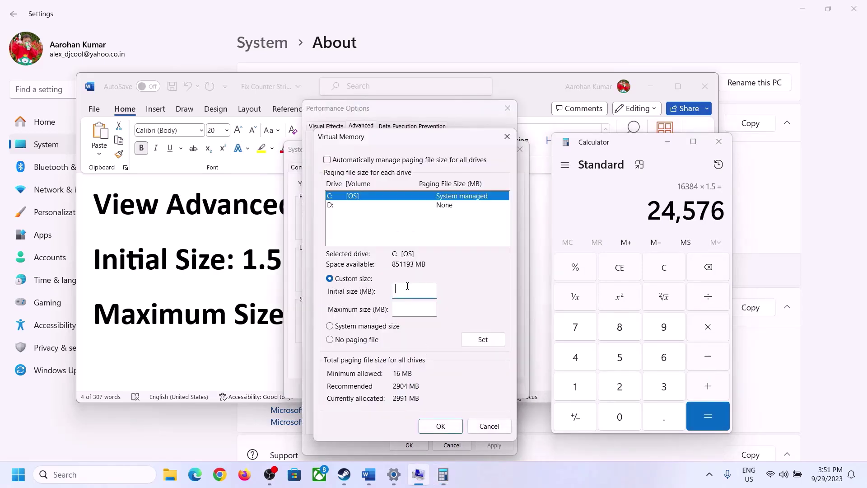
text(24576)
click(433, 309)
Check the maximum size formula and the installed RAM, and calculate 16 x 1024 again in a cleared Calculator.
click(251, 320)
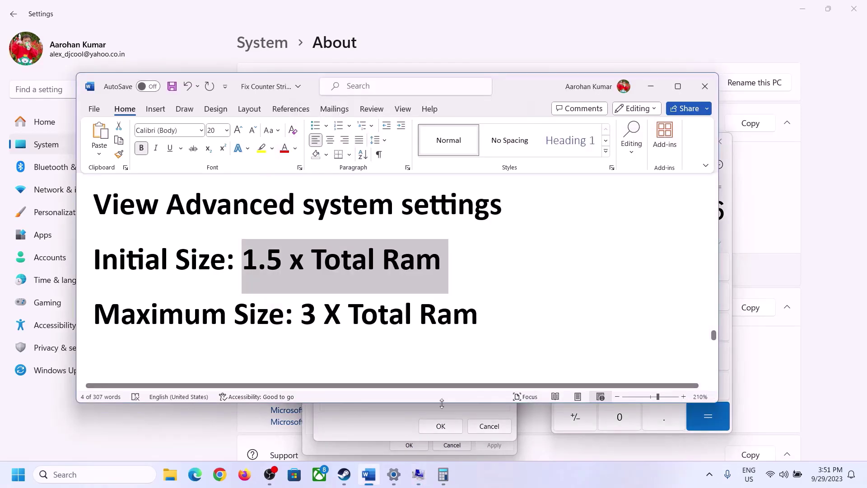
click(730, 237)
click(672, 266)
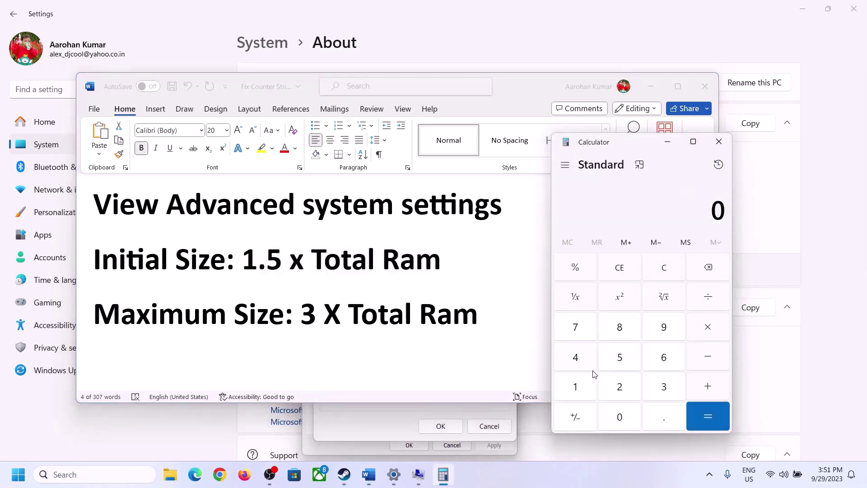
click(394, 475)
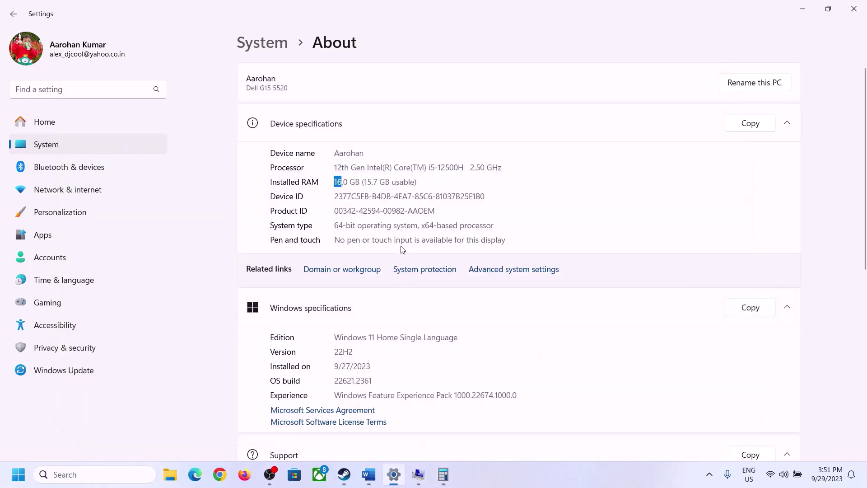
click(444, 474)
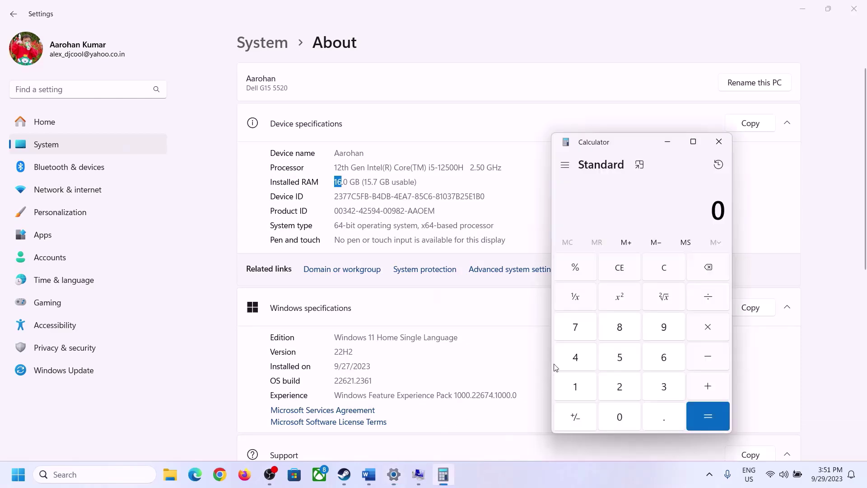
click(585, 385)
click(661, 359)
click(704, 328)
click(581, 382)
click(615, 415)
click(621, 387)
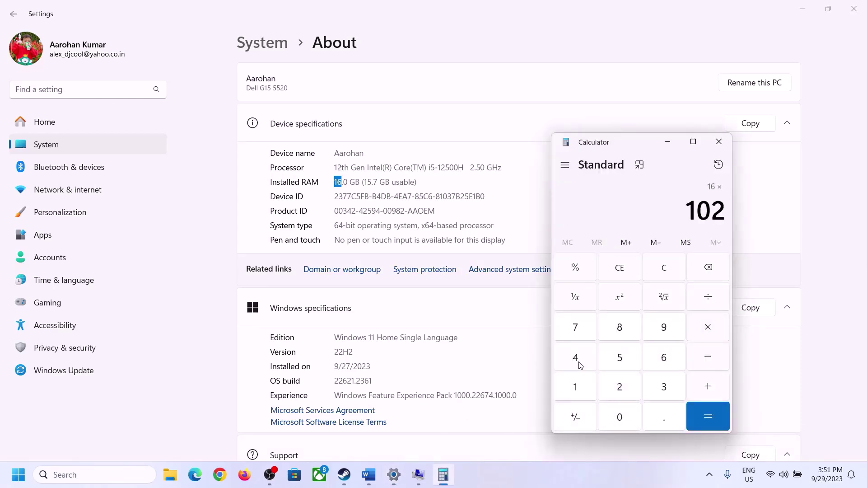
click(578, 360)
click(701, 425)
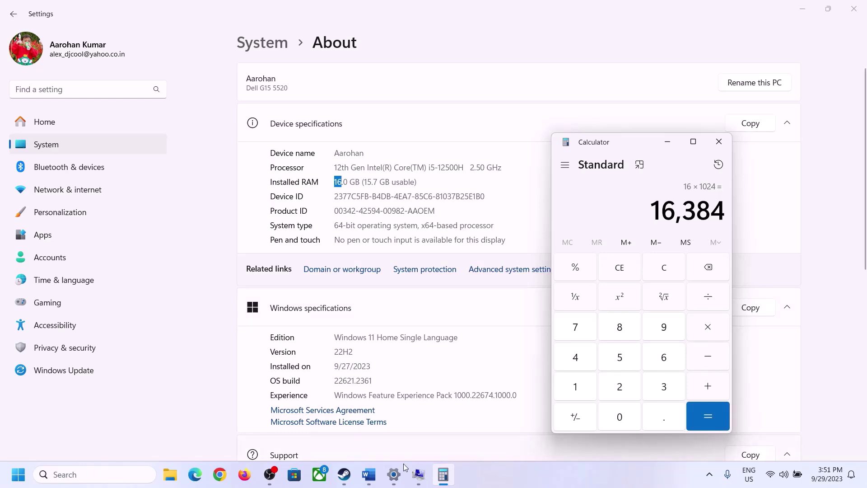
Multiply the RAM in megabytes by 3, as the notes specify, and enter 49152 as the maximum size for drive C.
click(369, 474)
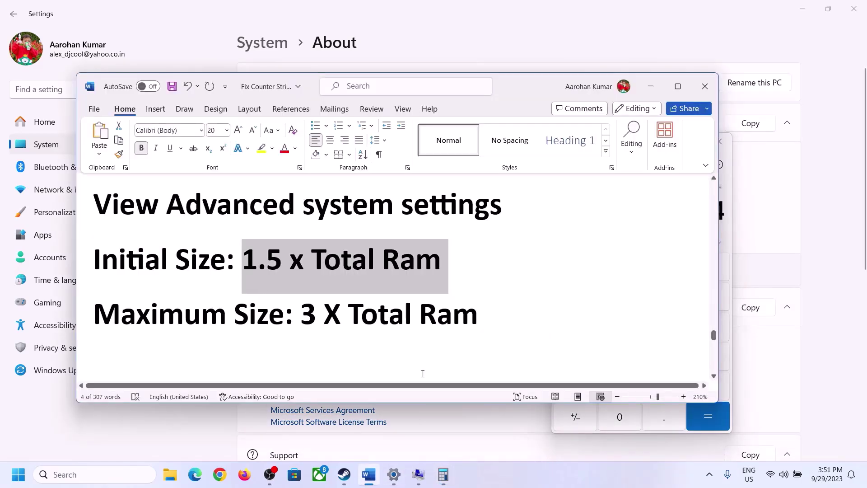
click(443, 474)
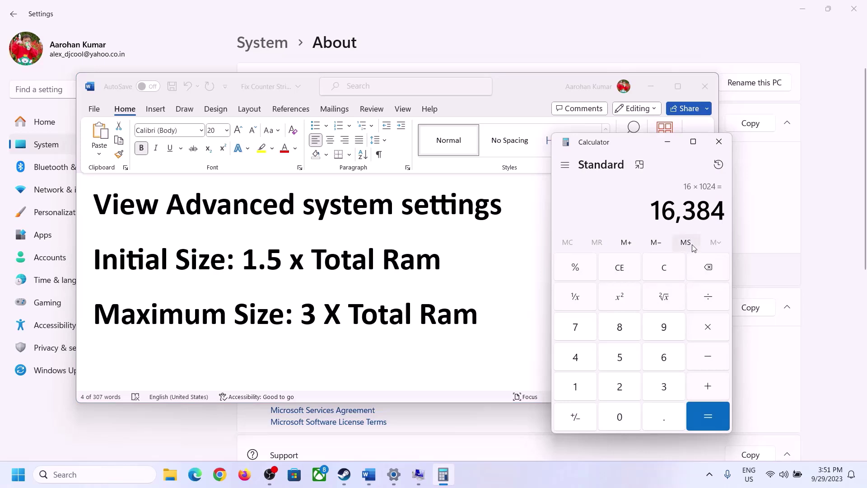
click(708, 328)
click(650, 388)
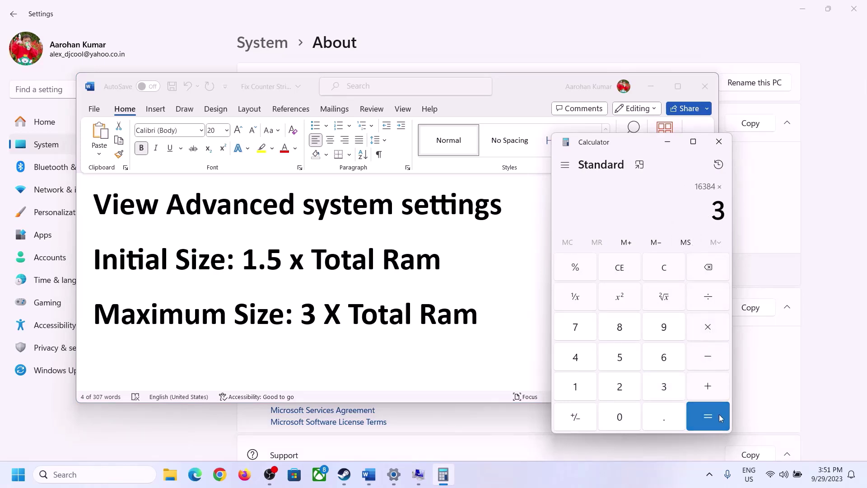
click(719, 416)
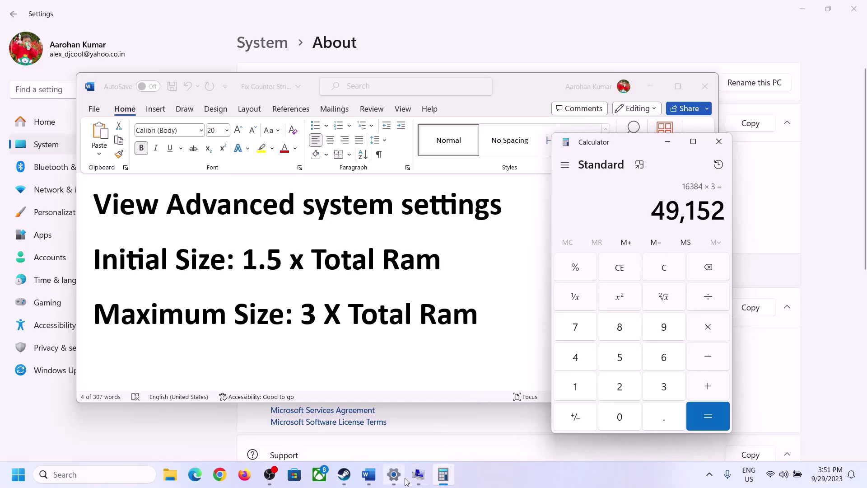
click(418, 474)
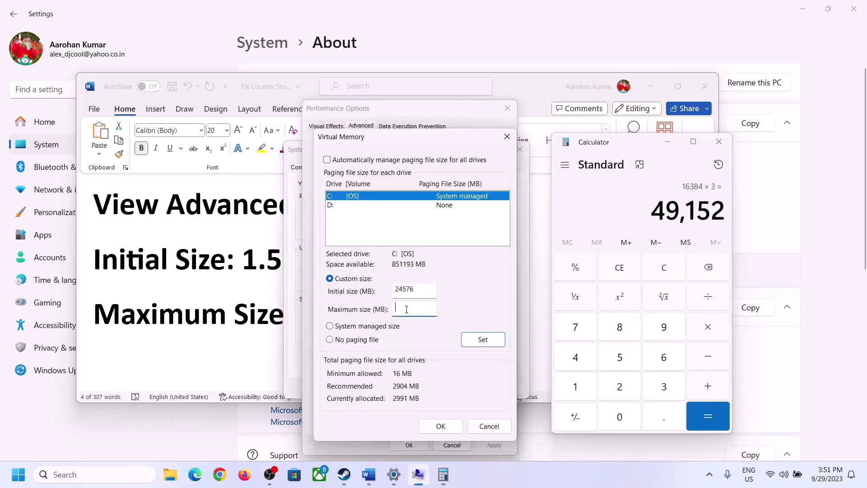
text(49152)
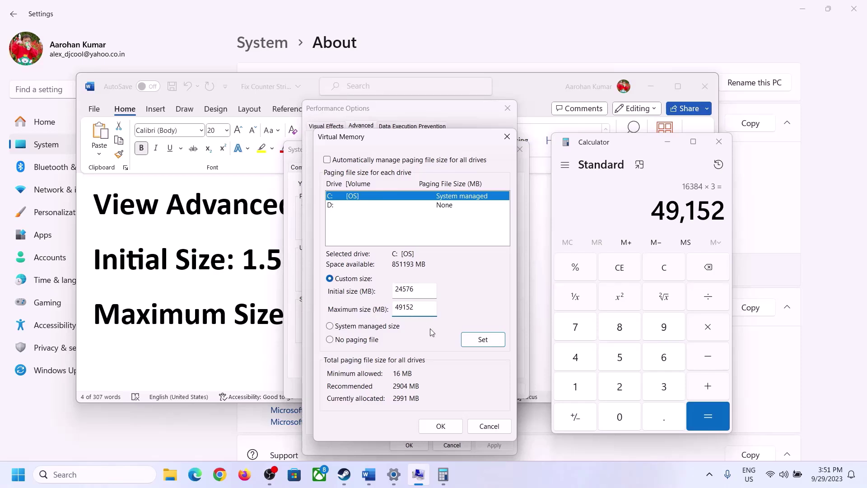
Apply the custom paging file size, accept all open system dialogs and dismiss the restart prompt without restarting.
click(482, 342)
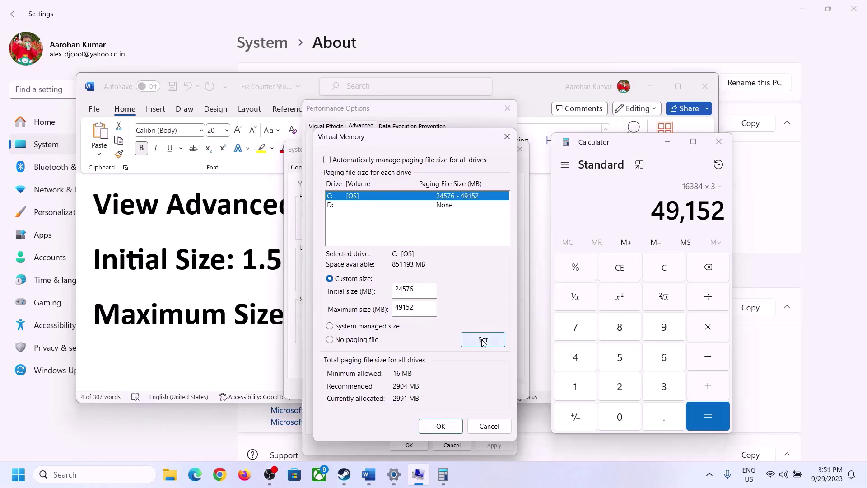
click(442, 425)
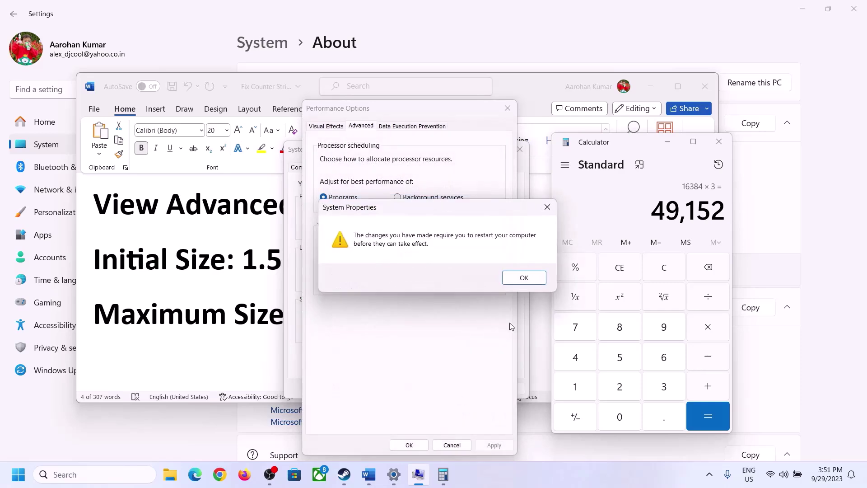
click(538, 278)
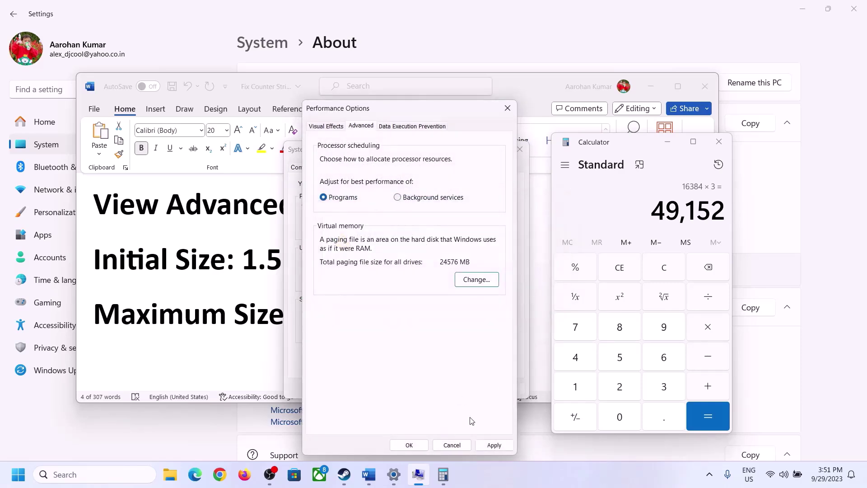
click(409, 445)
click(411, 388)
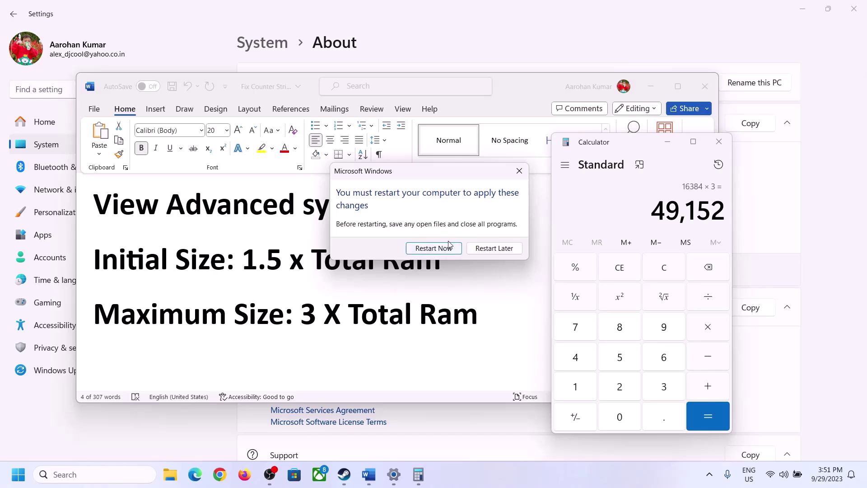
click(519, 171)
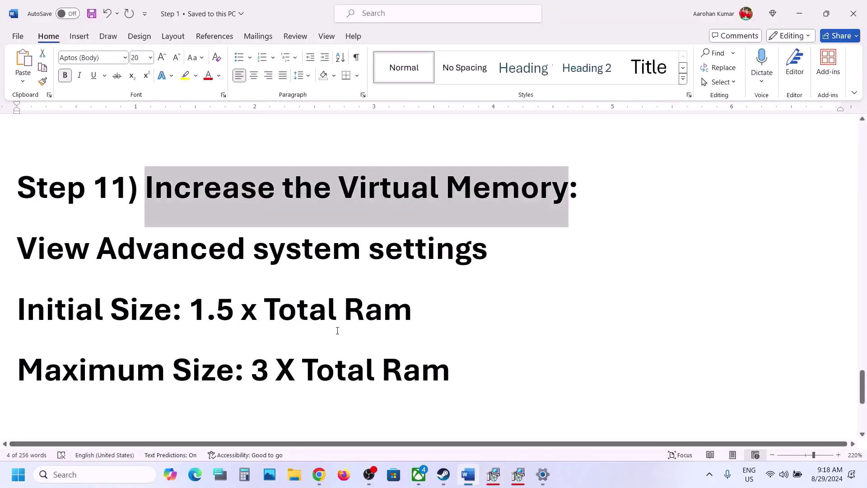
Highlight the Step 12 uninstall instructions in the notes and locate the Uninstall option for GUNDAM BREAKER 4 in Steam.
scroll(338, 330, down, 5)
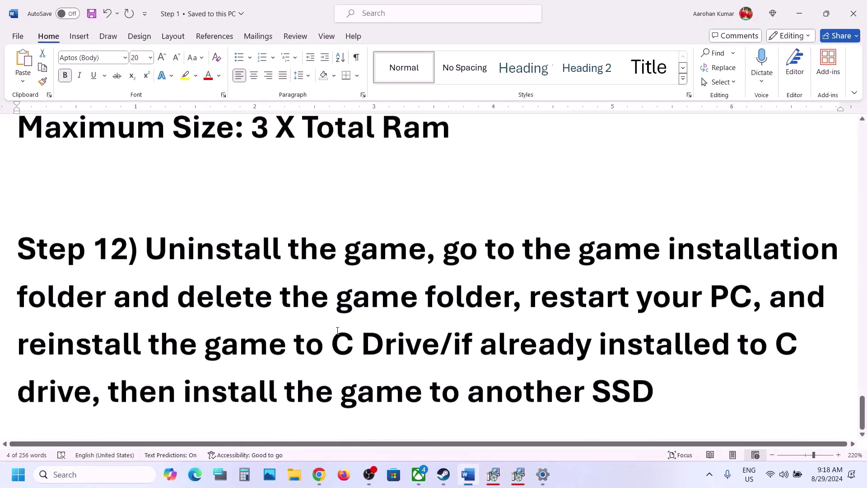
drag(149, 258, 767, 347)
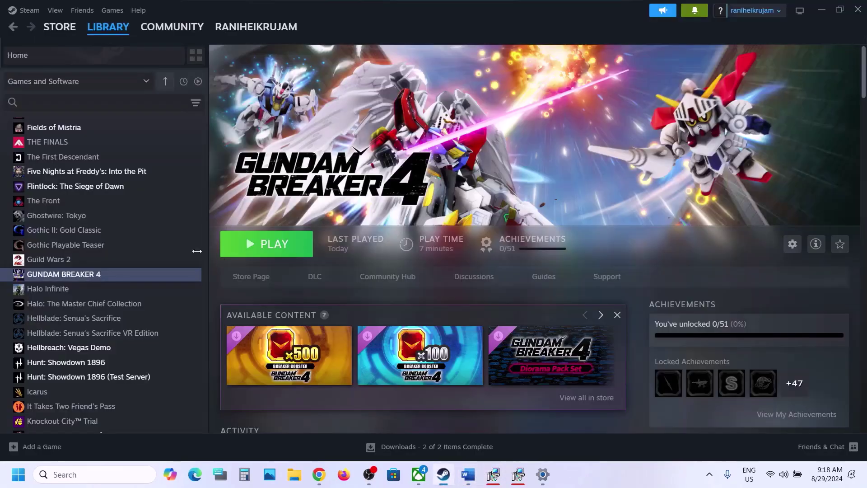
right_click(89, 274)
mouse_move(123, 346)
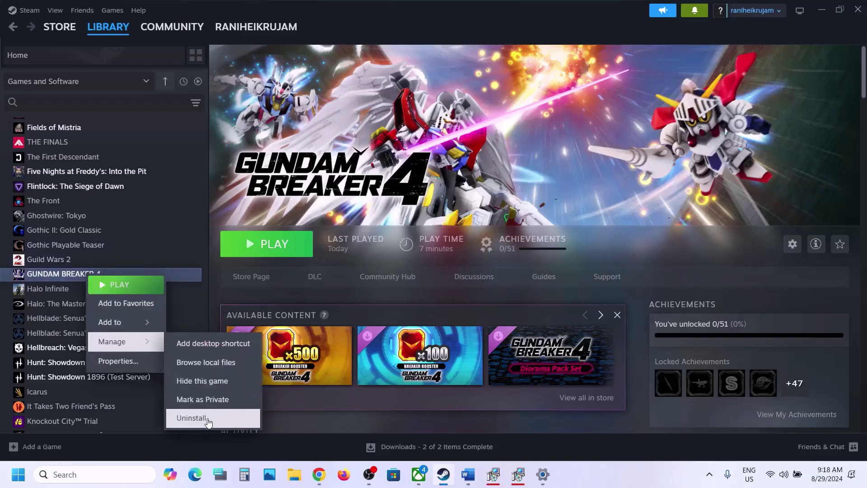
click(468, 474)
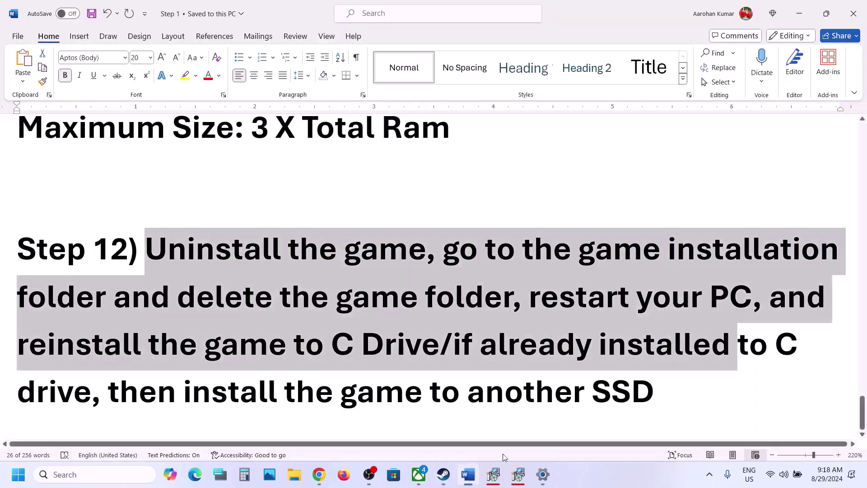
Review the Step 12 advice on reinstalling to C Drive or another SSD, highlighting its parts, and switch to Steam.
click(593, 314)
drag(441, 248, 386, 347)
click(385, 347)
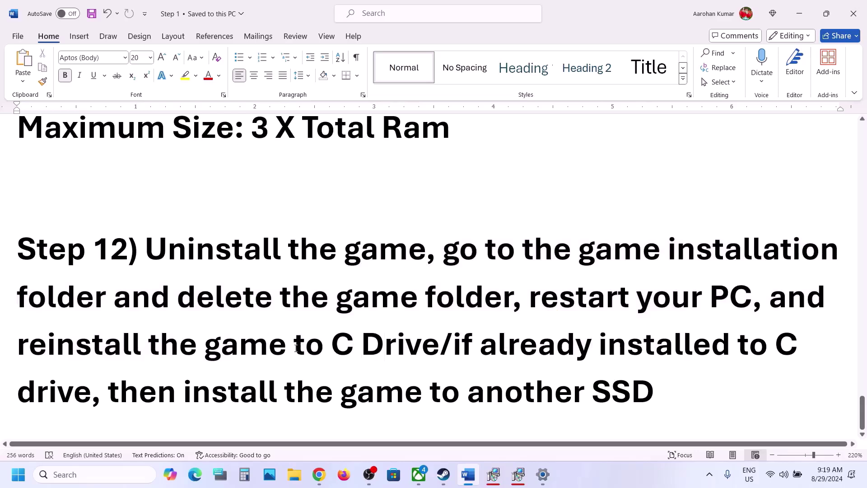
drag(296, 348, 423, 357)
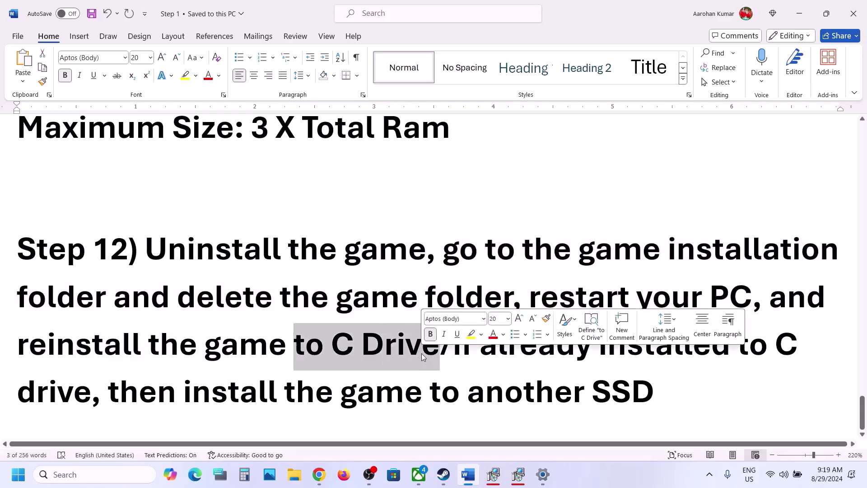
click(332, 348)
drag(297, 348, 671, 379)
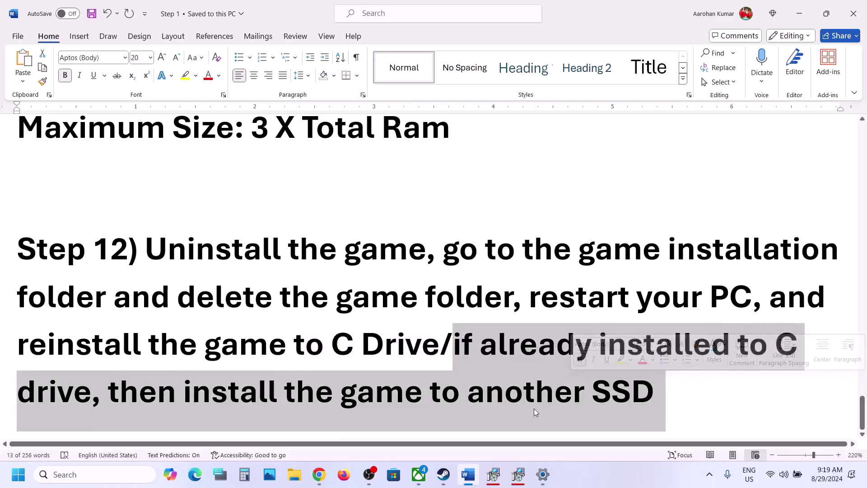
click(444, 476)
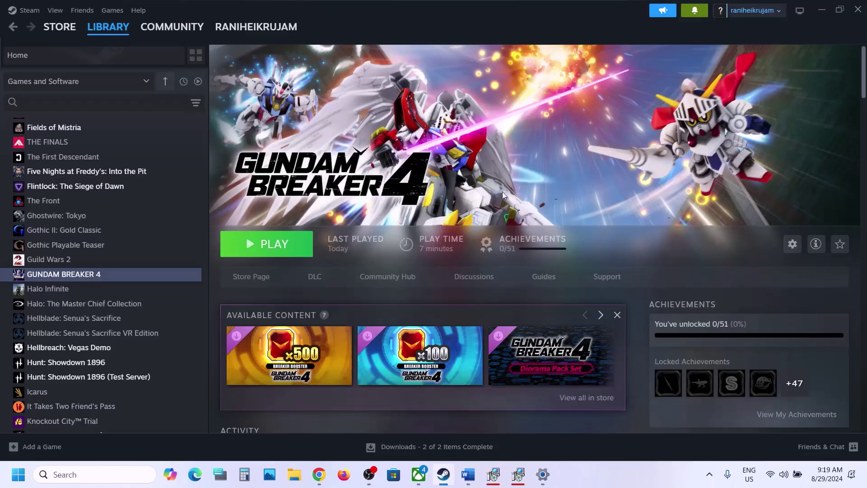